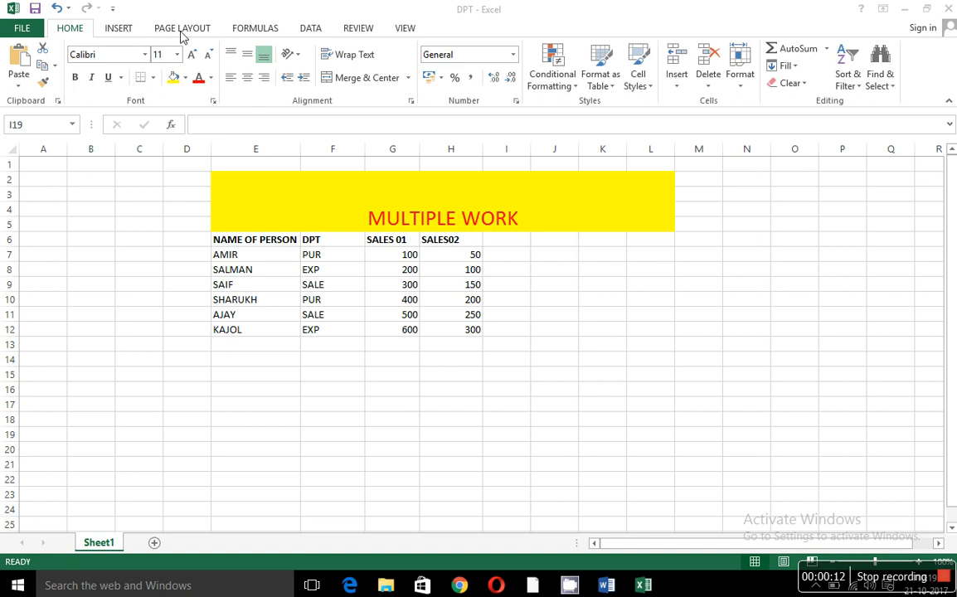
{"action": "left_click", "coordinate": [125, 30]}
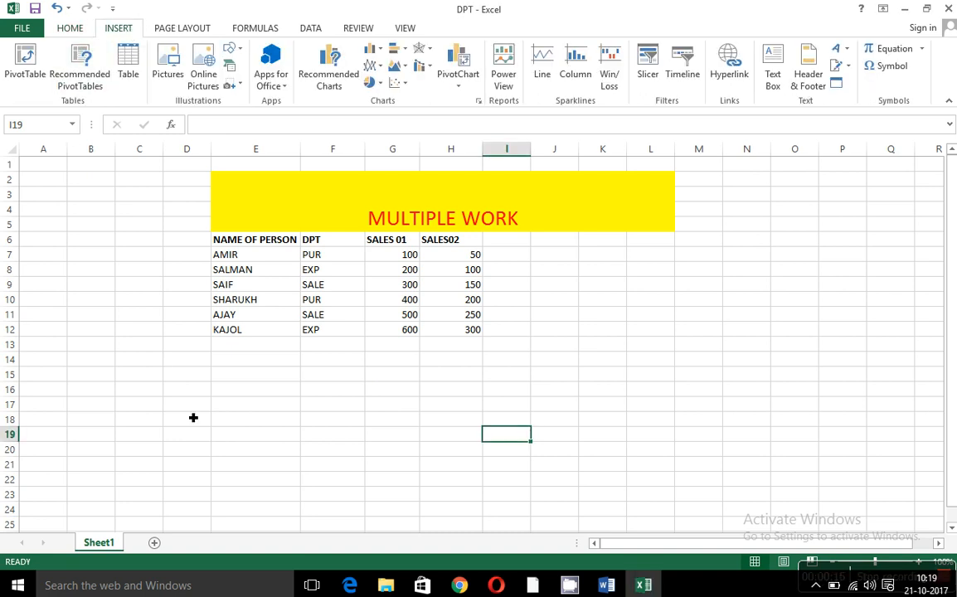
{"action": "left_click", "coordinate": [185, 25]}
{"action": "left_click", "coordinate": [310, 29]}
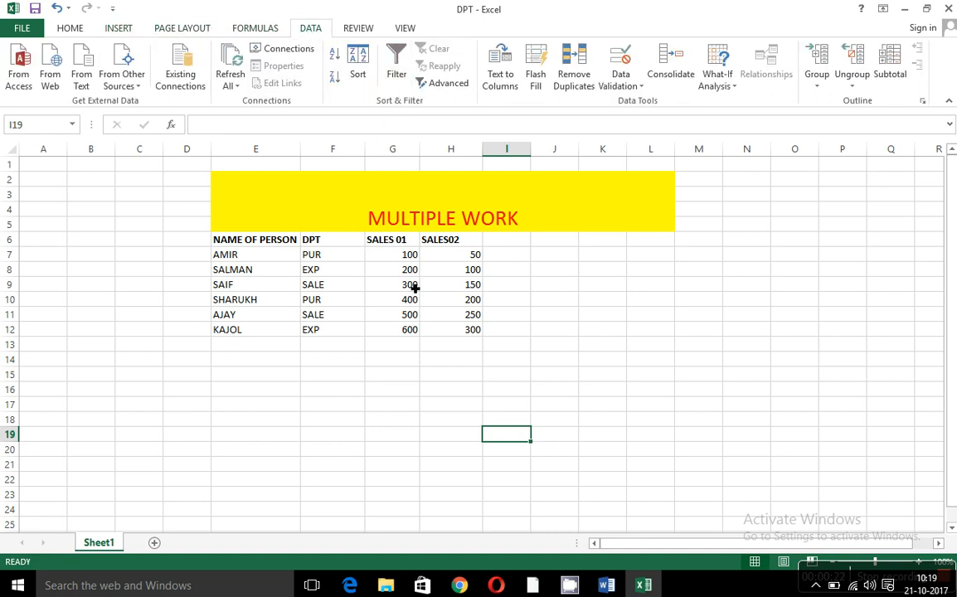
{"action": "left_click", "coordinate": [116, 31]}
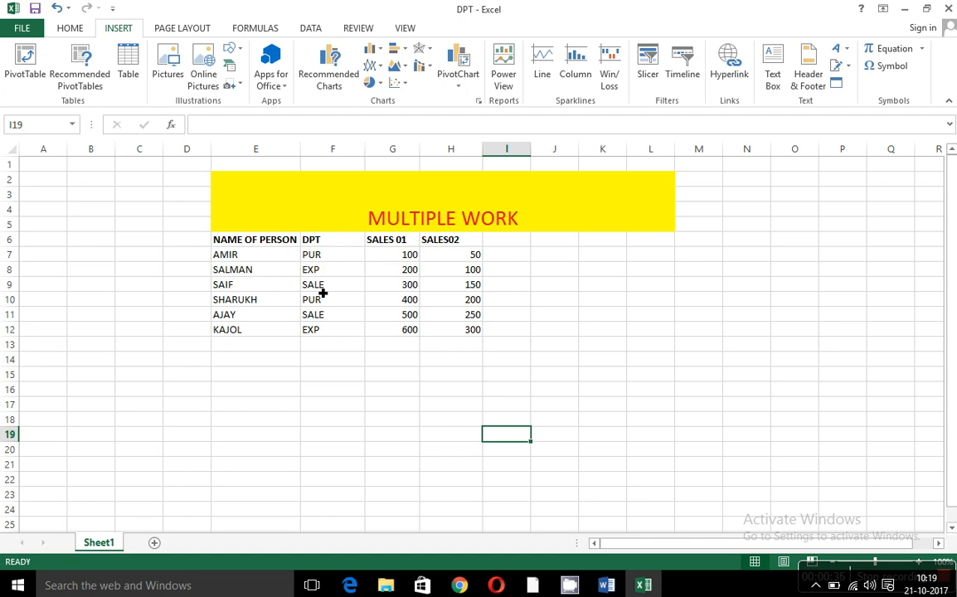
Try to sort the DPT entries F7:F12 from Z to A, expanding the selection to the adjacent data
{"action": "left_click_drag", "start_coordinate": [323, 256], "coordinate": [324, 336]}
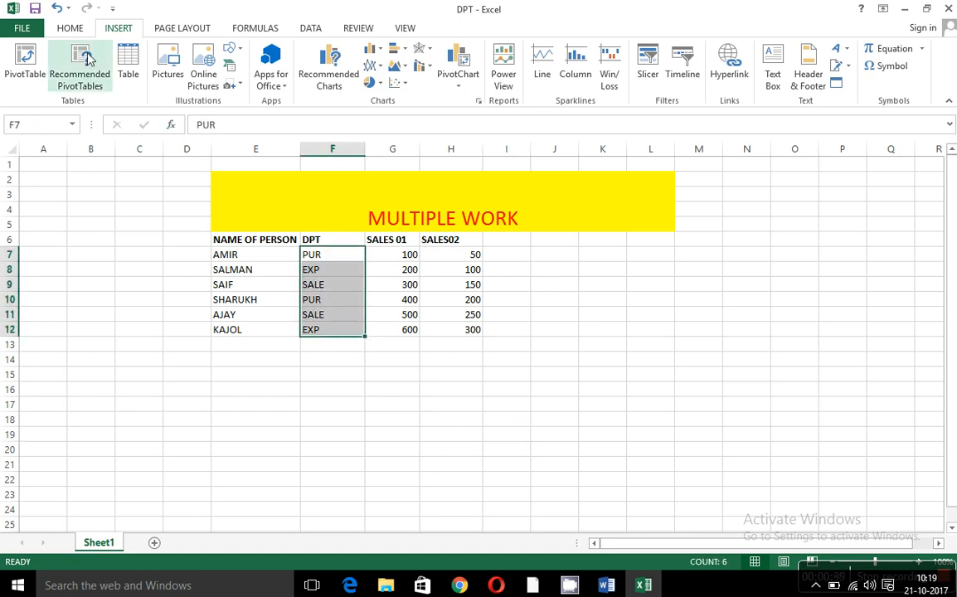
{"action": "left_click", "coordinate": [71, 29]}
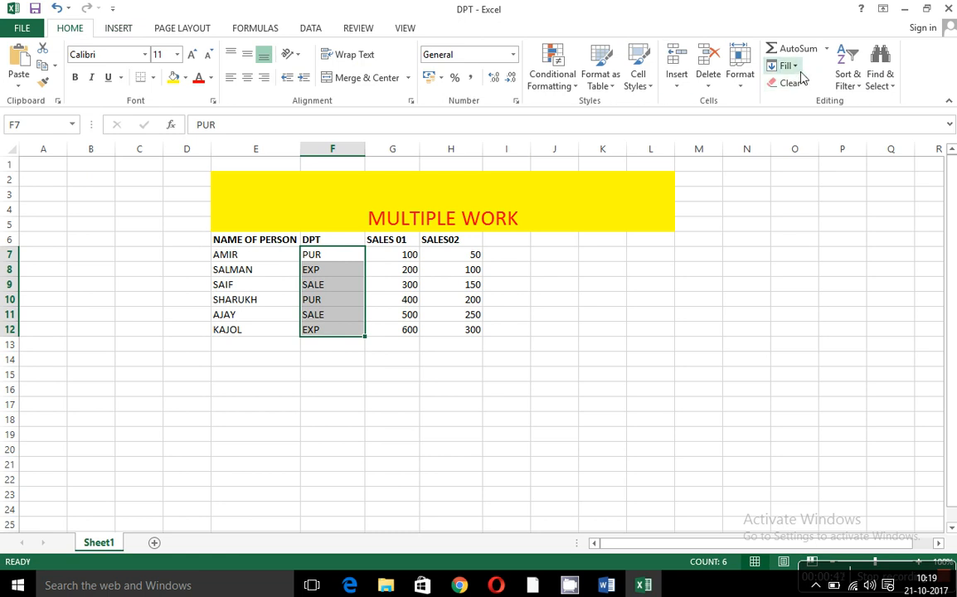
{"action": "left_click", "coordinate": [848, 79]}
{"action": "left_click", "coordinate": [854, 121]}
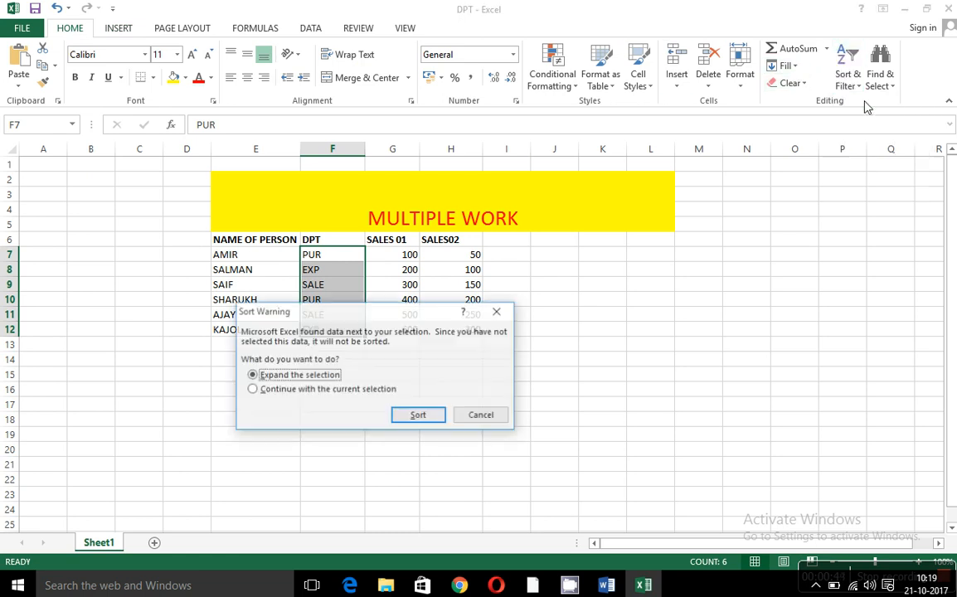
{"action": "left_click", "coordinate": [423, 415]}
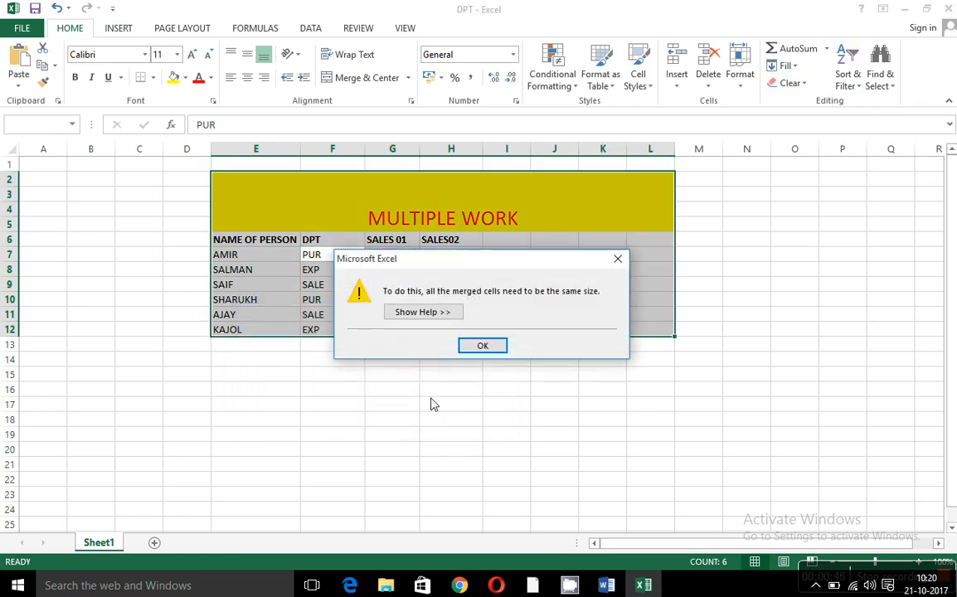
{"action": "left_click", "coordinate": [508, 348]}
{"action": "left_click", "coordinate": [474, 404]}
Sort the DPT column F6:F12 from A to Z, continuing with the current selection only
{"action": "left_click_drag", "start_coordinate": [340, 257], "coordinate": [335, 331]}
{"action": "left_click", "coordinate": [847, 76]}
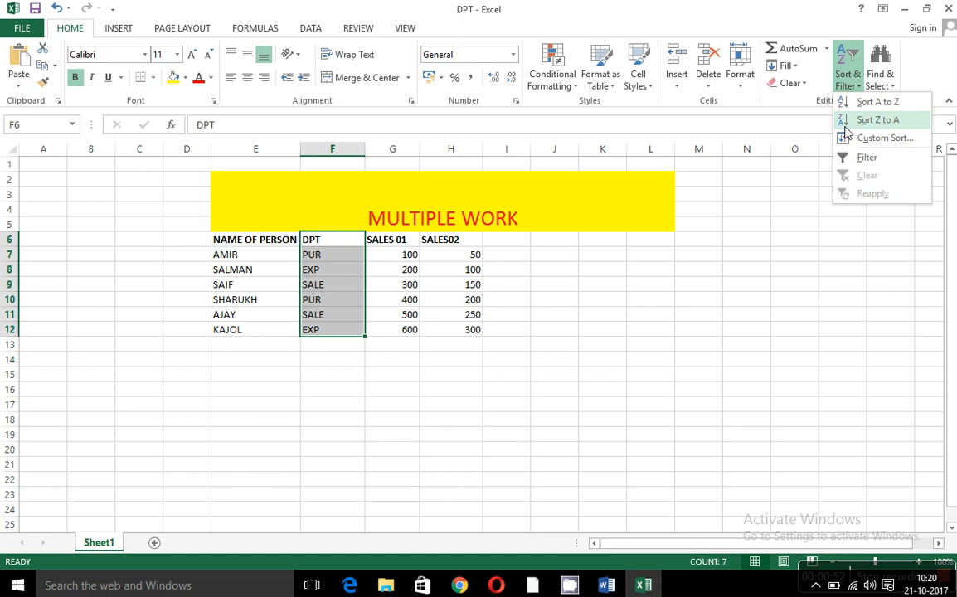
{"action": "left_click", "coordinate": [867, 104]}
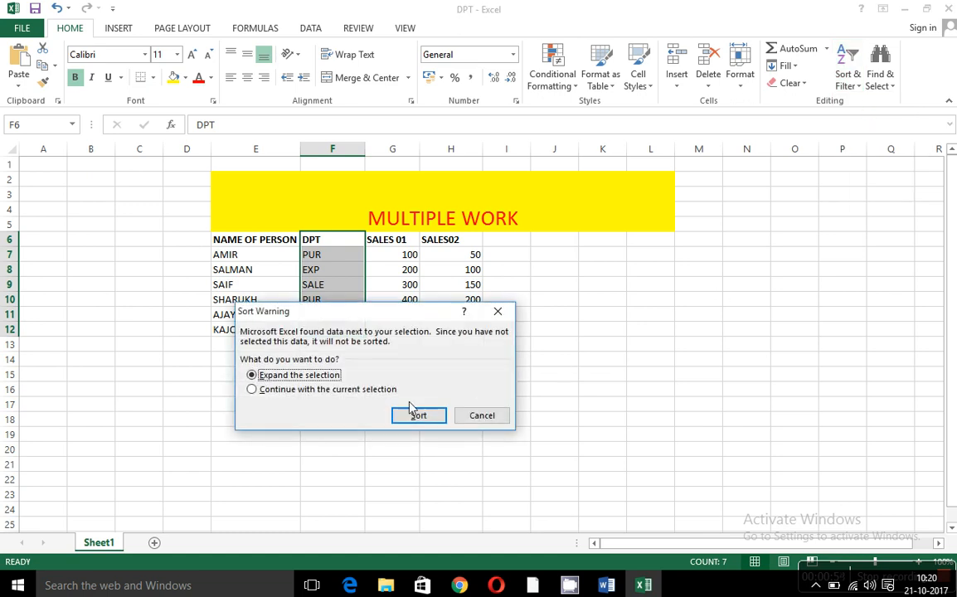
{"action": "left_click", "coordinate": [336, 389]}
{"action": "left_click", "coordinate": [414, 415]}
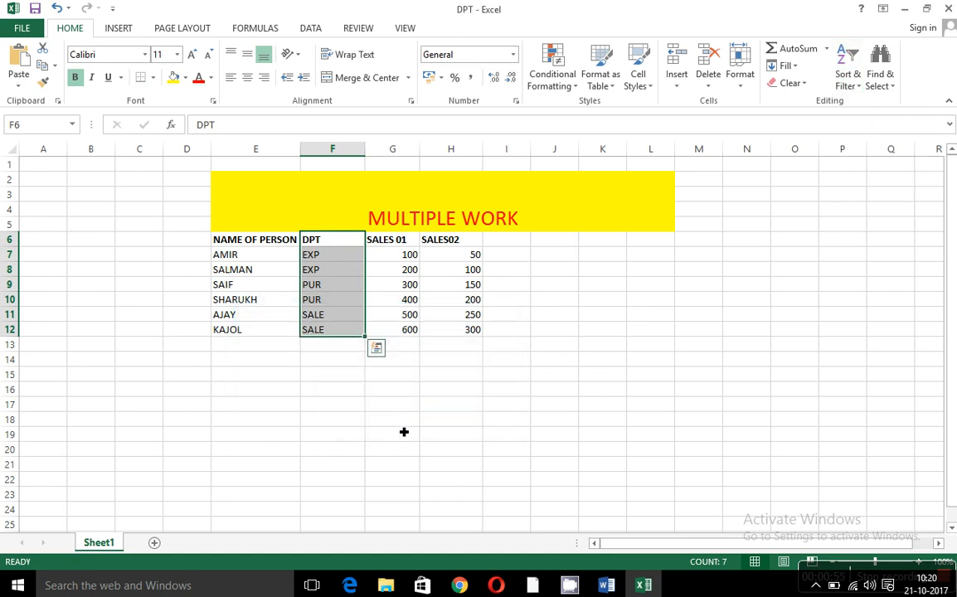
{"action": "left_click", "coordinate": [404, 433]}
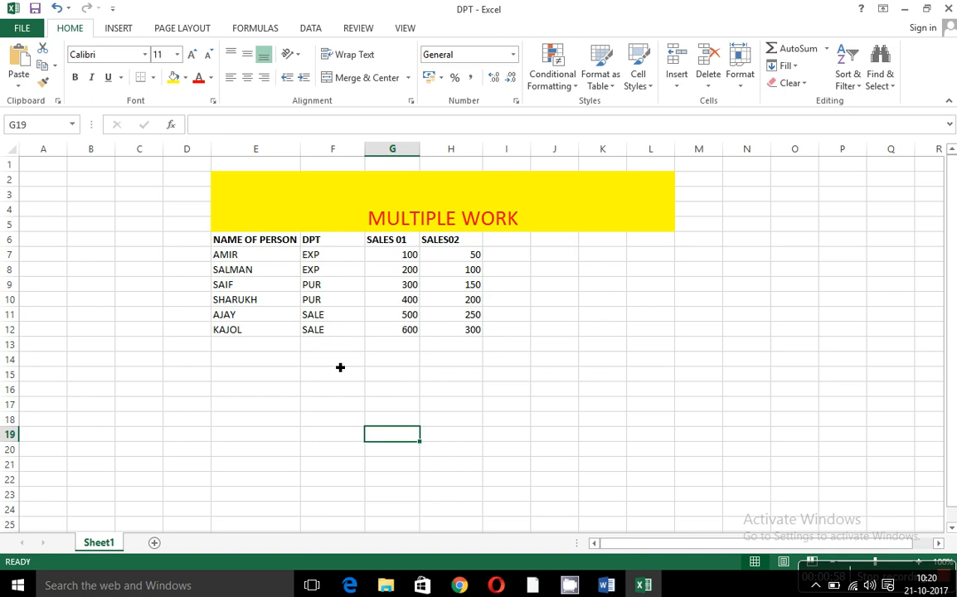
{"action": "left_click", "coordinate": [337, 408]}
Turn on column filters for the table range E6:H12
{"action": "left_click_drag", "start_coordinate": [233, 241], "coordinate": [469, 335]}
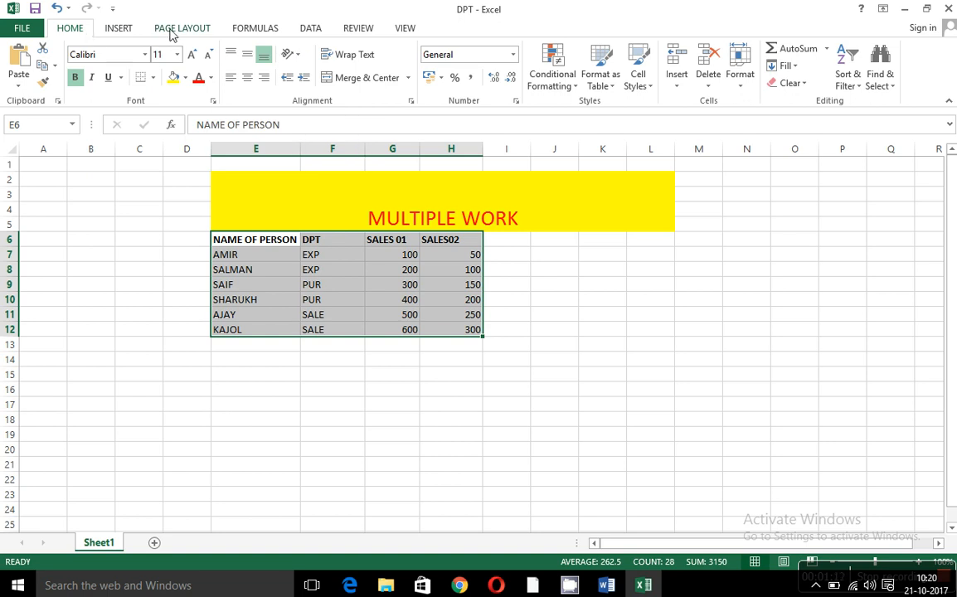
{"action": "left_click", "coordinate": [311, 30]}
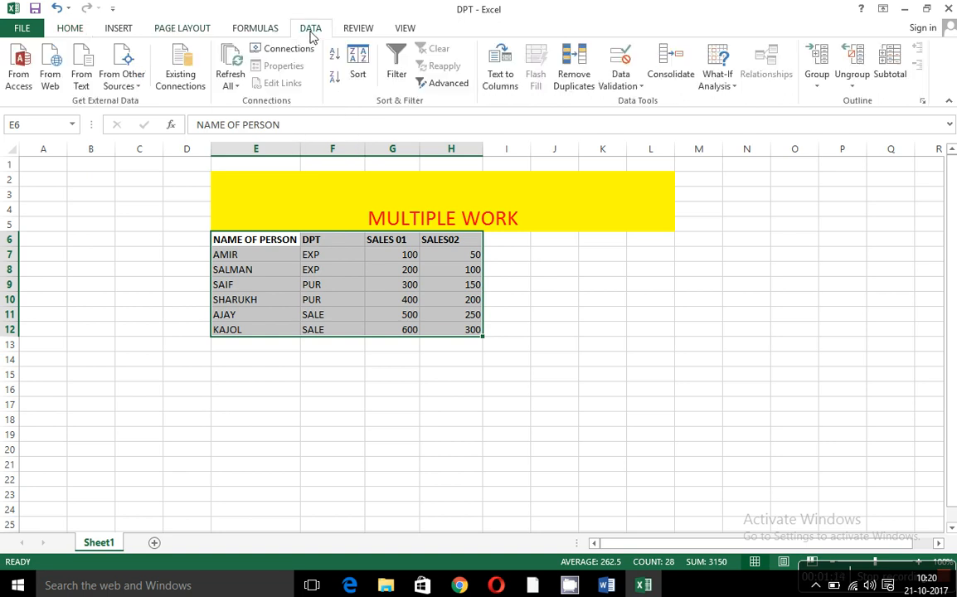
{"action": "left_click", "coordinate": [398, 73]}
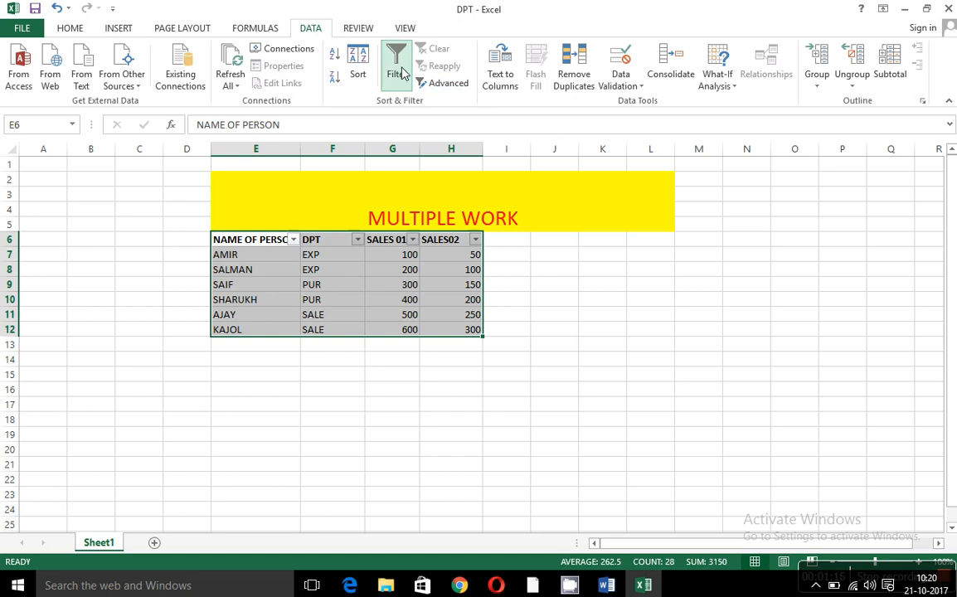
{"action": "left_click", "coordinate": [329, 403]}
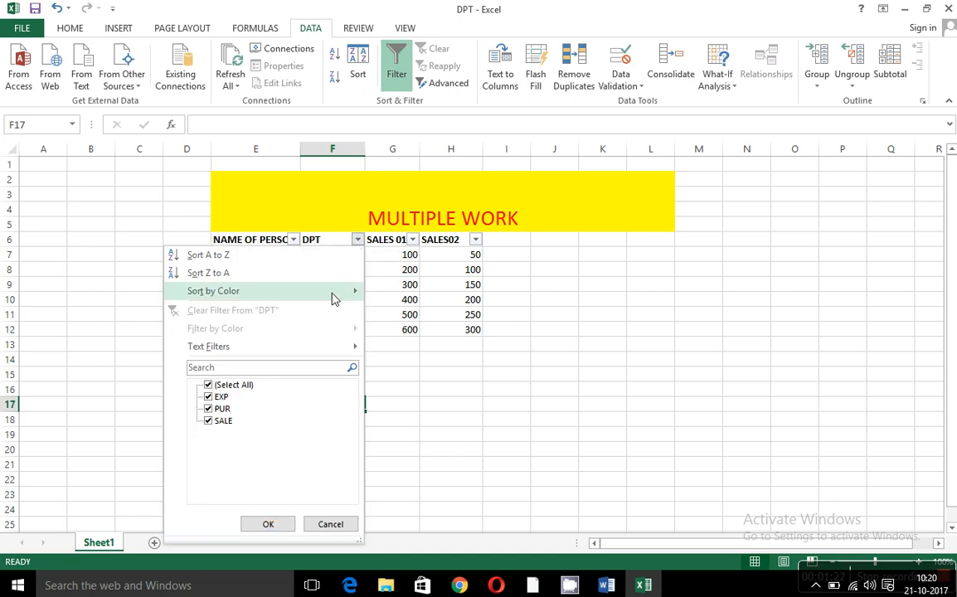
Filter the DPT column to show only the EXP rows
{"action": "left_click", "coordinate": [248, 388]}
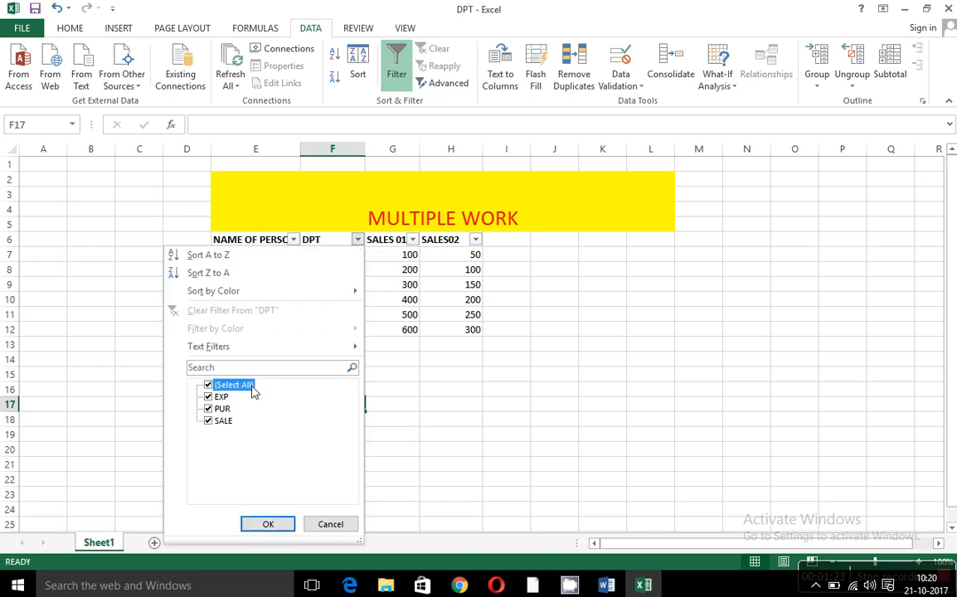
{"action": "left_click", "coordinate": [209, 397]}
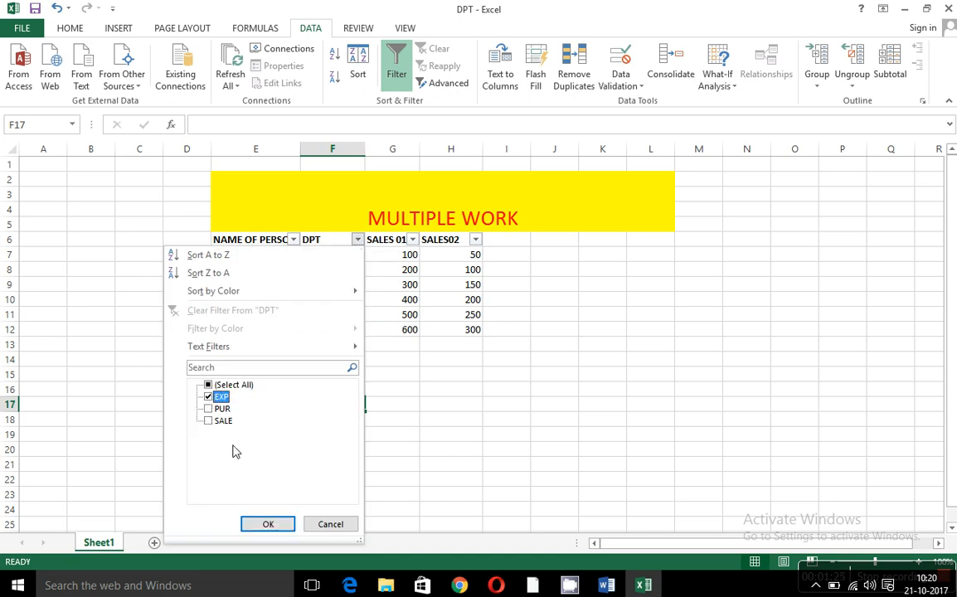
{"action": "left_click", "coordinate": [265, 527]}
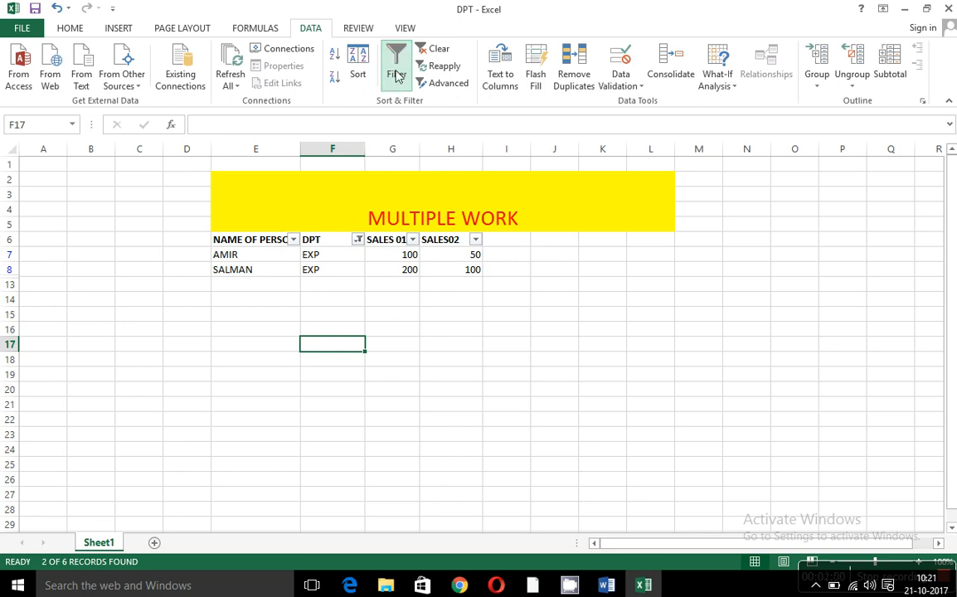
Switch the DPT filter to show only SALE rows, and finally remove the filters from the table
{"action": "left_click", "coordinate": [357, 240]}
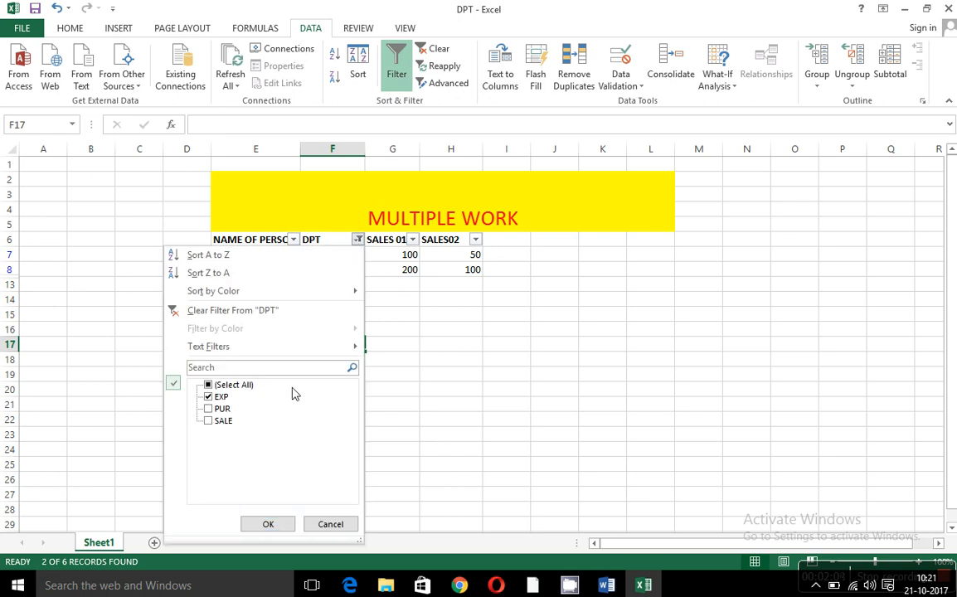
{"action": "left_click", "coordinate": [209, 397]}
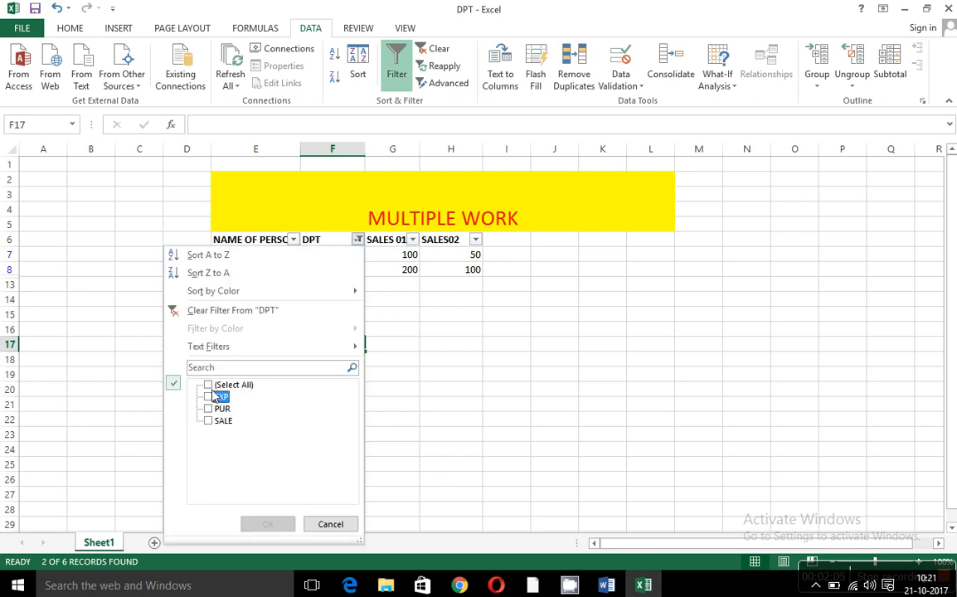
{"action": "left_click", "coordinate": [209, 386]}
{"action": "left_click", "coordinate": [208, 386]}
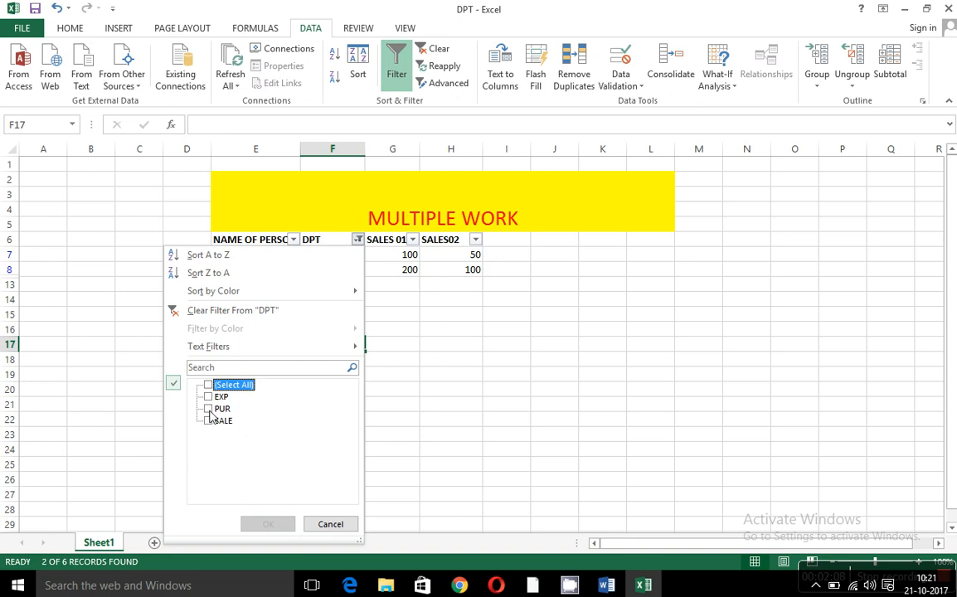
{"action": "left_click", "coordinate": [208, 421]}
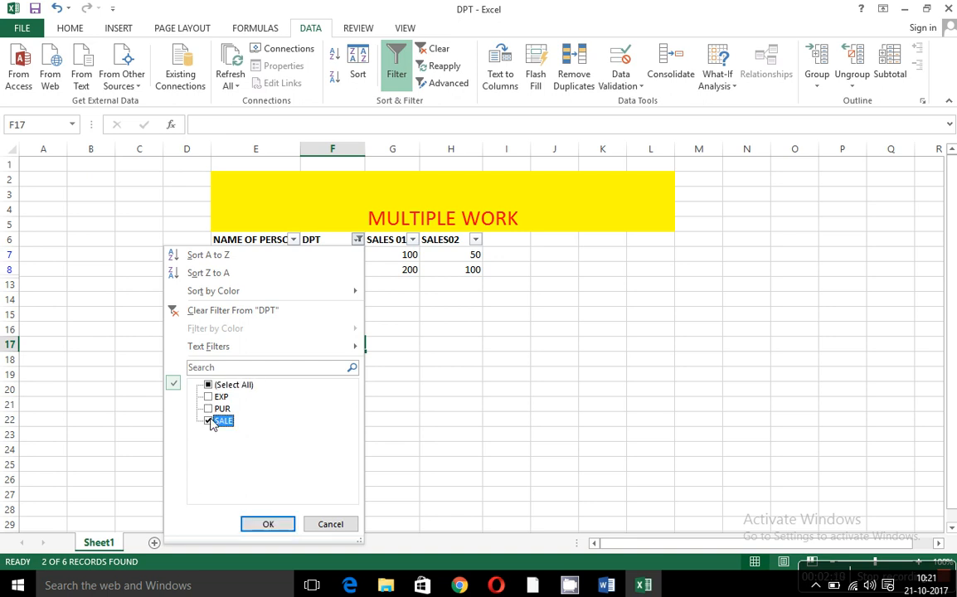
{"action": "left_click", "coordinate": [266, 525]}
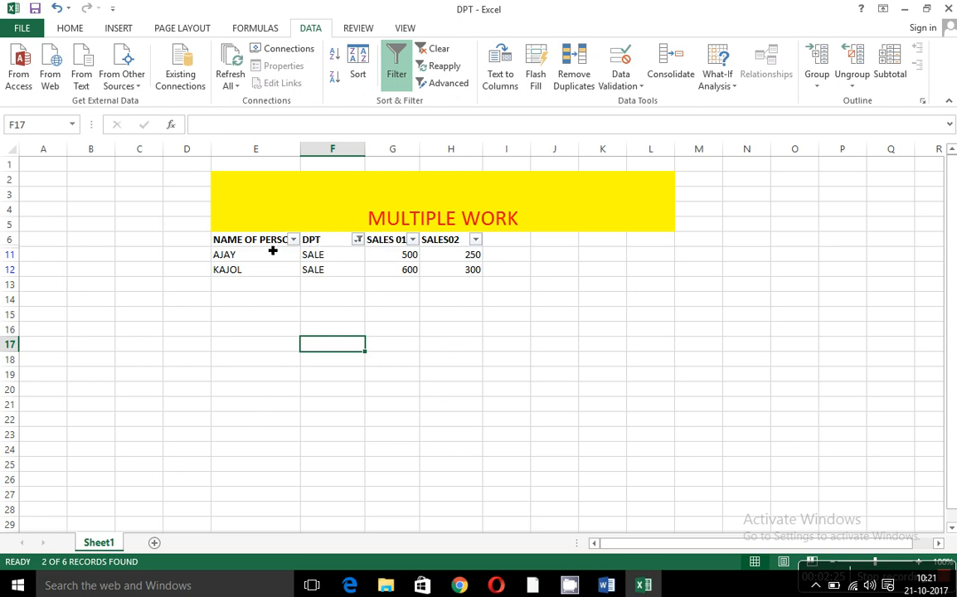
{"action": "left_click", "coordinate": [396, 85]}
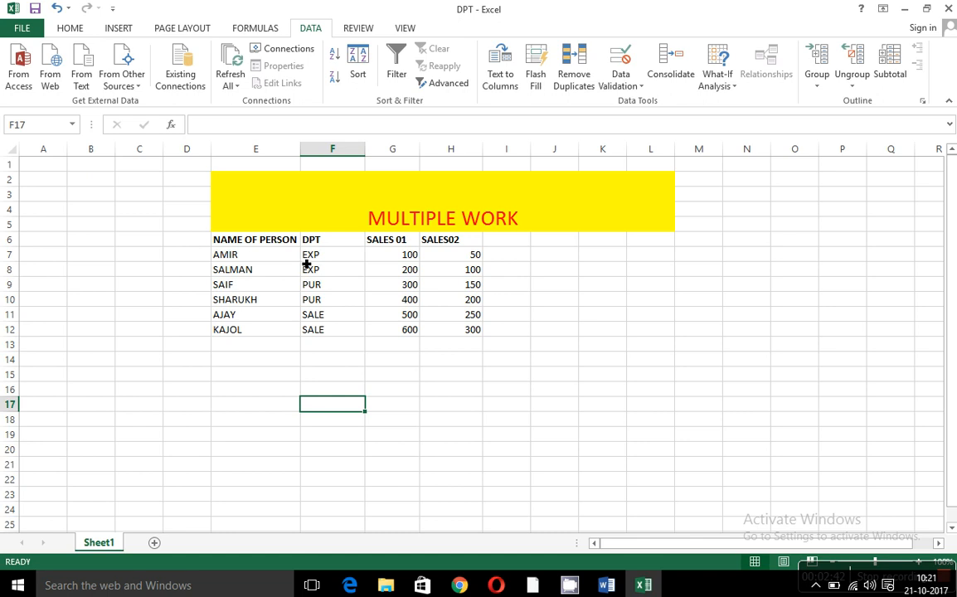
{"action": "left_click_drag", "start_coordinate": [239, 247], "coordinate": [461, 259]}
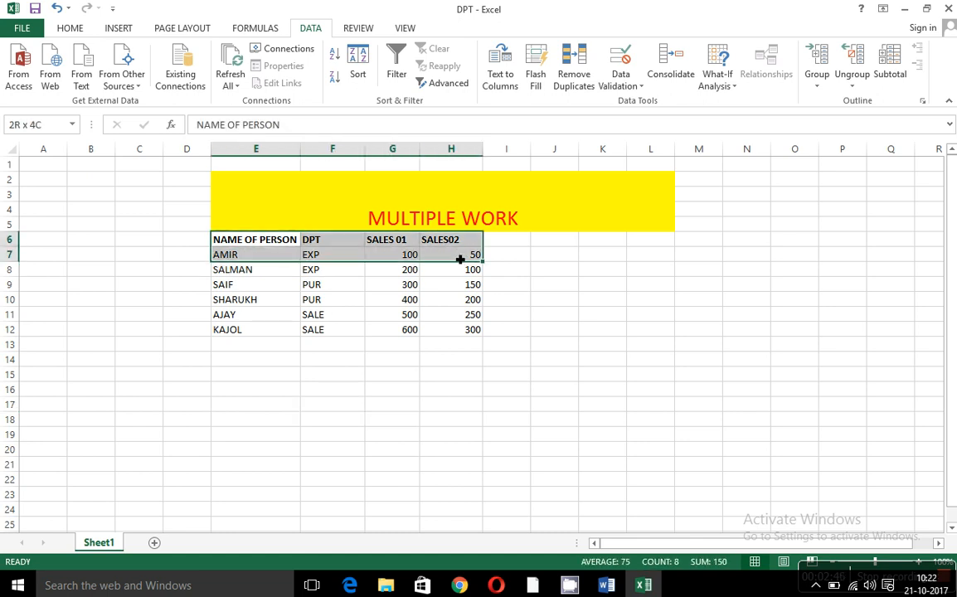
{"action": "right_click", "coordinate": [447, 247]}
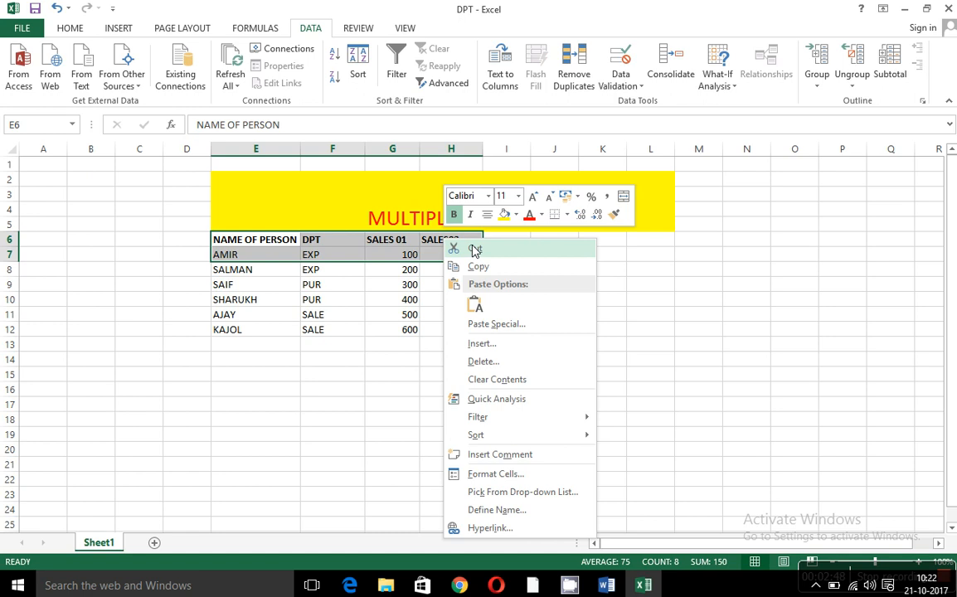
{"action": "left_click", "coordinate": [454, 248]}
{"action": "left_click", "coordinate": [253, 374]}
{"action": "right_click", "coordinate": [250, 378]}
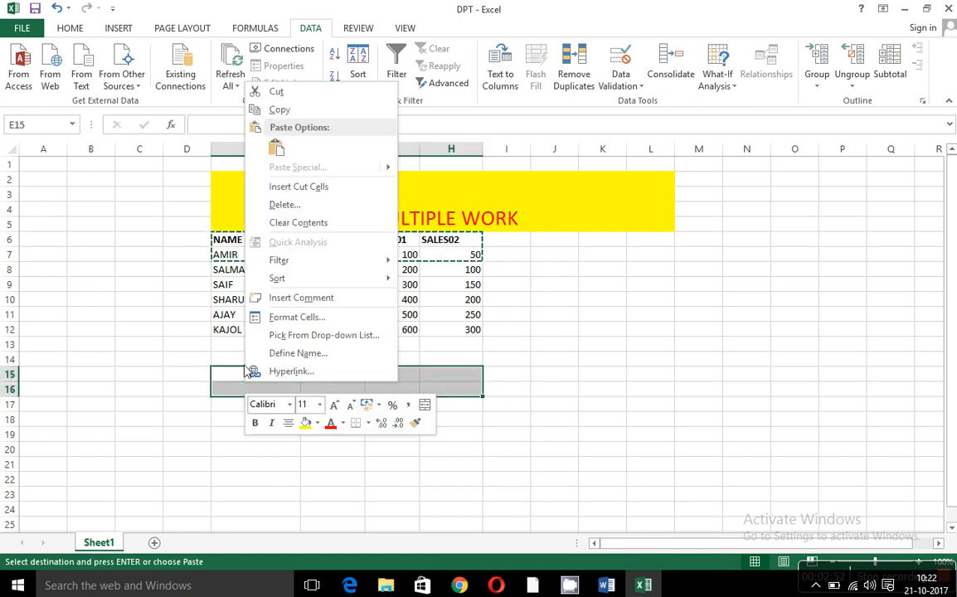
{"action": "left_click", "coordinate": [224, 409]}
{"action": "left_click", "coordinate": [241, 451]}
{"action": "left_click", "coordinate": [263, 376]}
{"action": "right_click", "coordinate": [264, 378]}
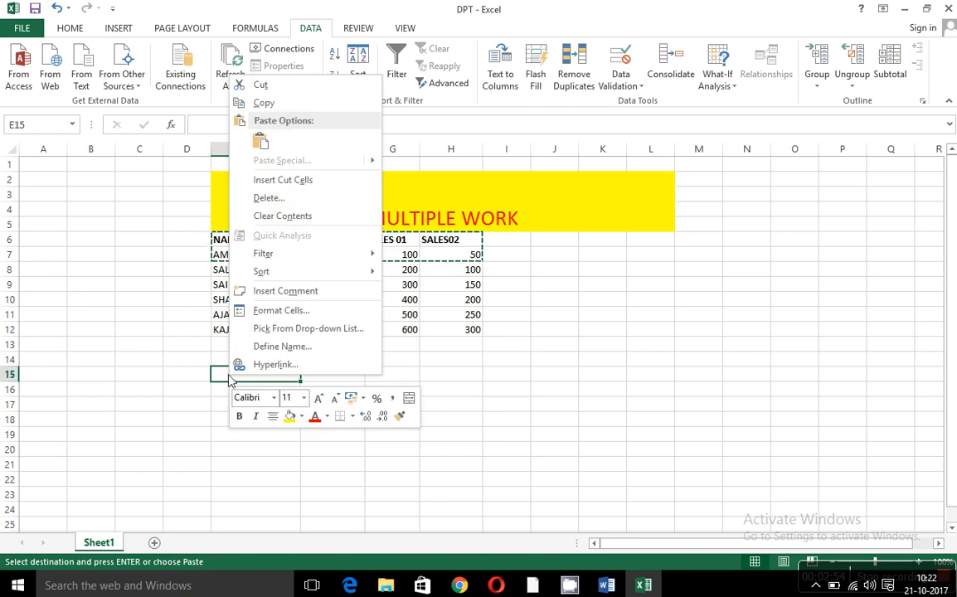
{"action": "key", "text": "Escape"}
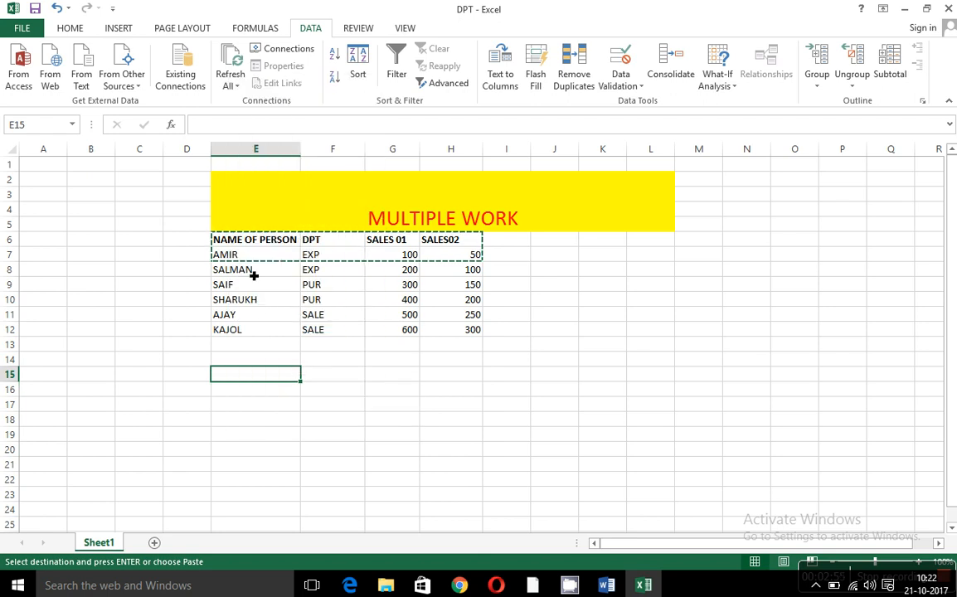
Copy the NAME OF PERSON header into E16 using Paste Special with the All option, and undo the paste
{"action": "right_click", "coordinate": [250, 244]}
{"action": "left_click", "coordinate": [266, 271]}
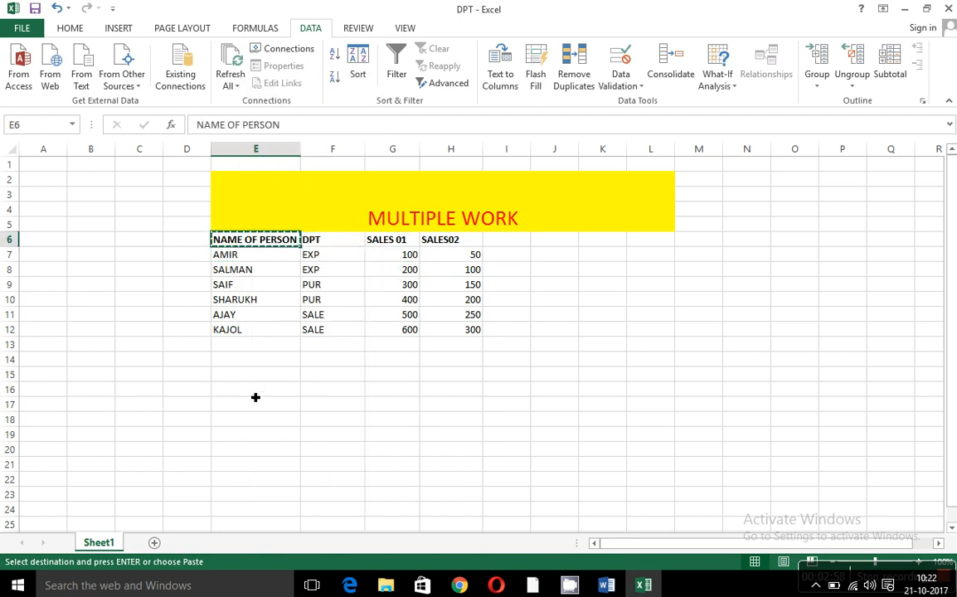
{"action": "left_click", "coordinate": [249, 391]}
{"action": "right_click", "coordinate": [245, 398]}
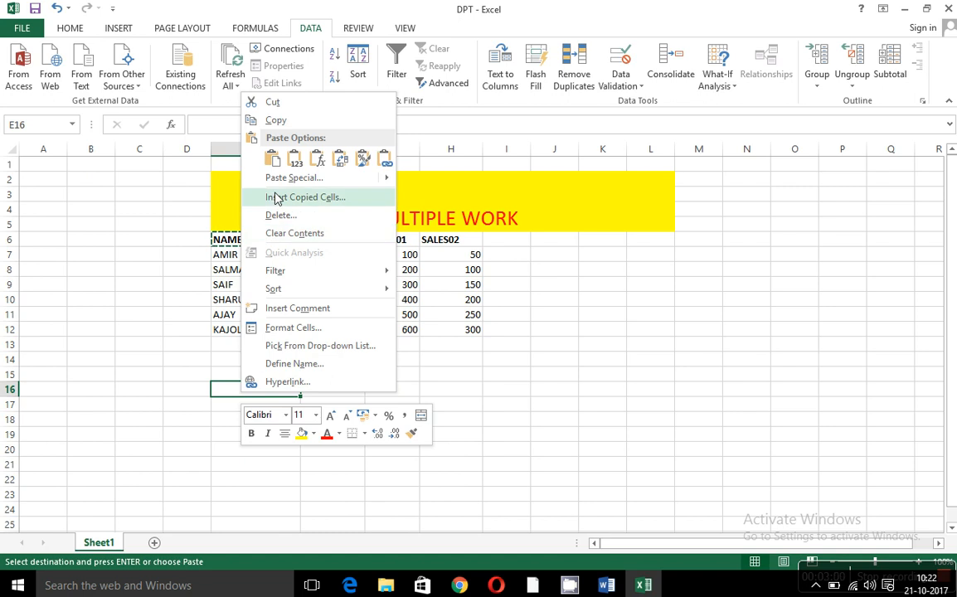
{"action": "left_click", "coordinate": [281, 180]}
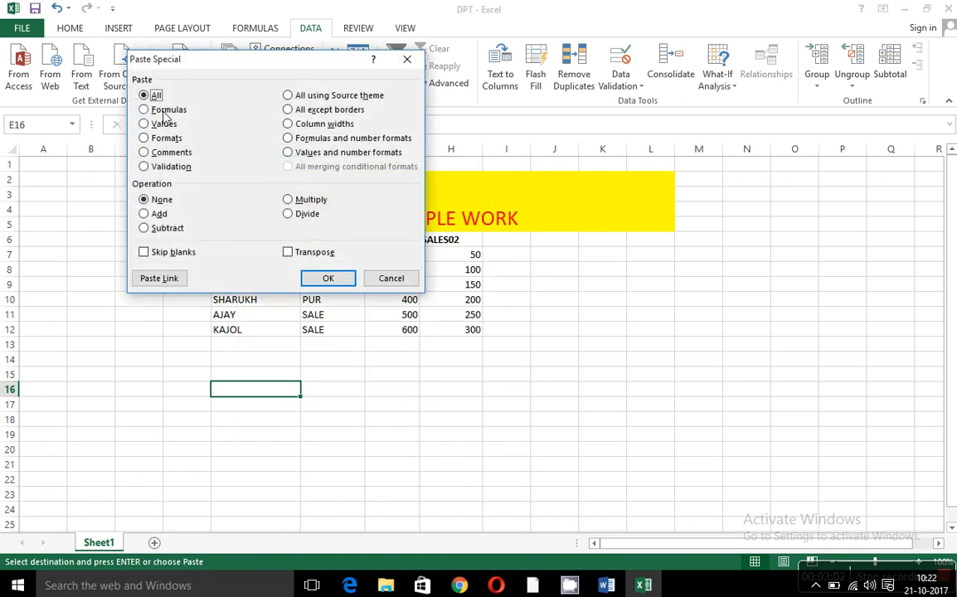
{"action": "left_click", "coordinate": [314, 278]}
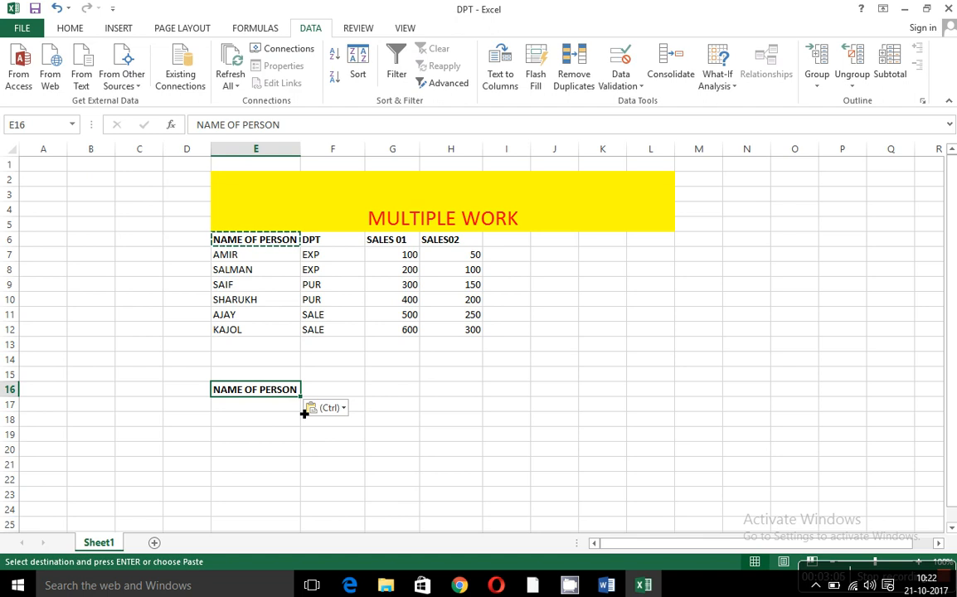
{"action": "key", "text": "ctrl+z"}
Copy the table's header row E6:H6 and paste it into row 17, starting at E17
{"action": "left_click_drag", "start_coordinate": [248, 241], "coordinate": [468, 240]}
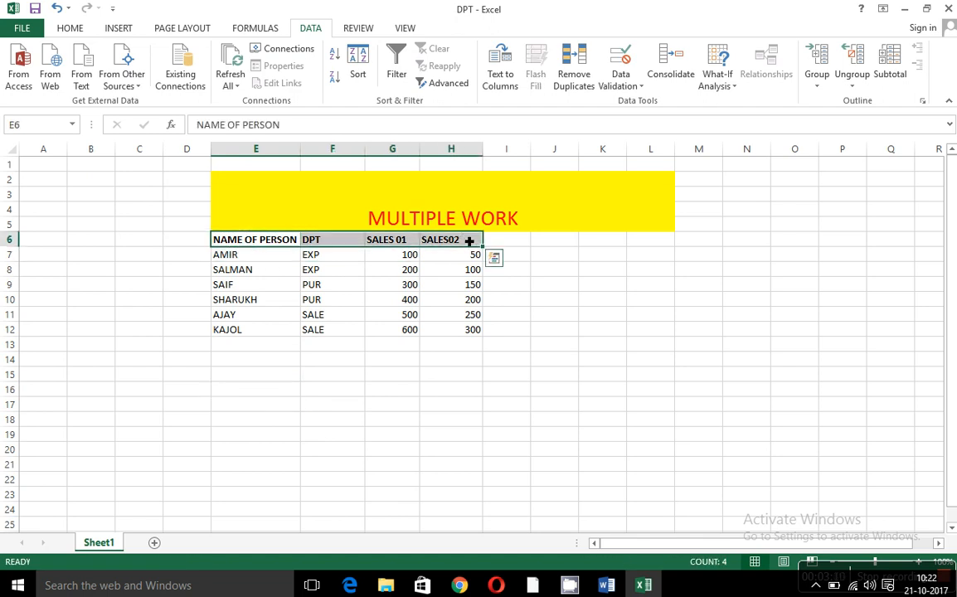
{"action": "right_click", "coordinate": [453, 240]}
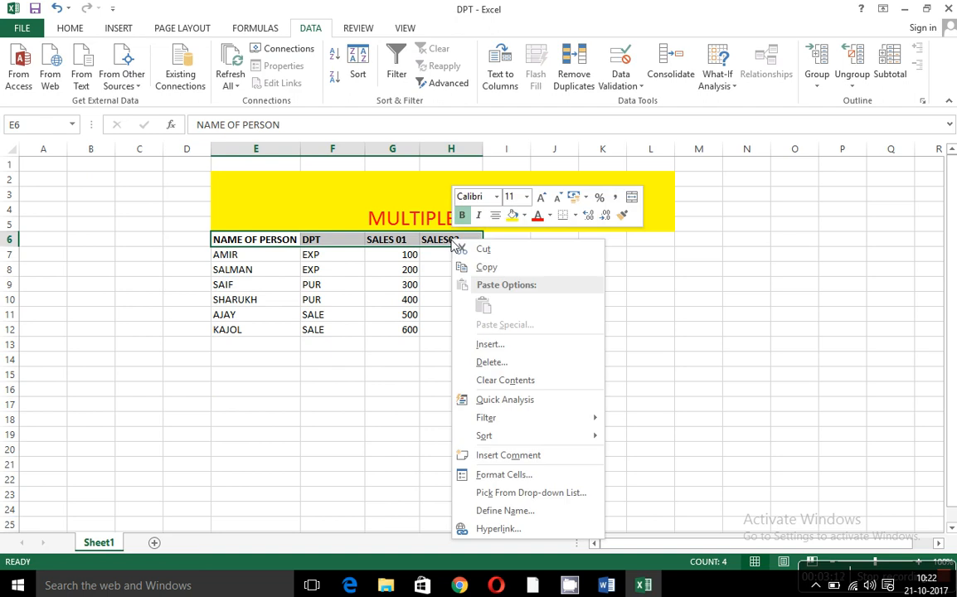
{"action": "left_click", "coordinate": [489, 267]}
{"action": "left_click", "coordinate": [232, 405]}
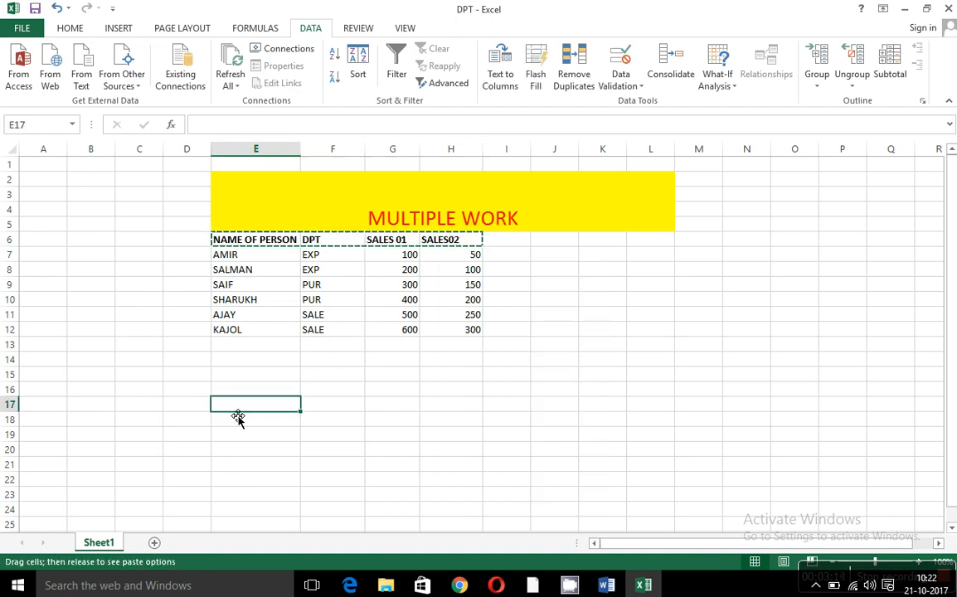
{"action": "right_click", "coordinate": [240, 406]}
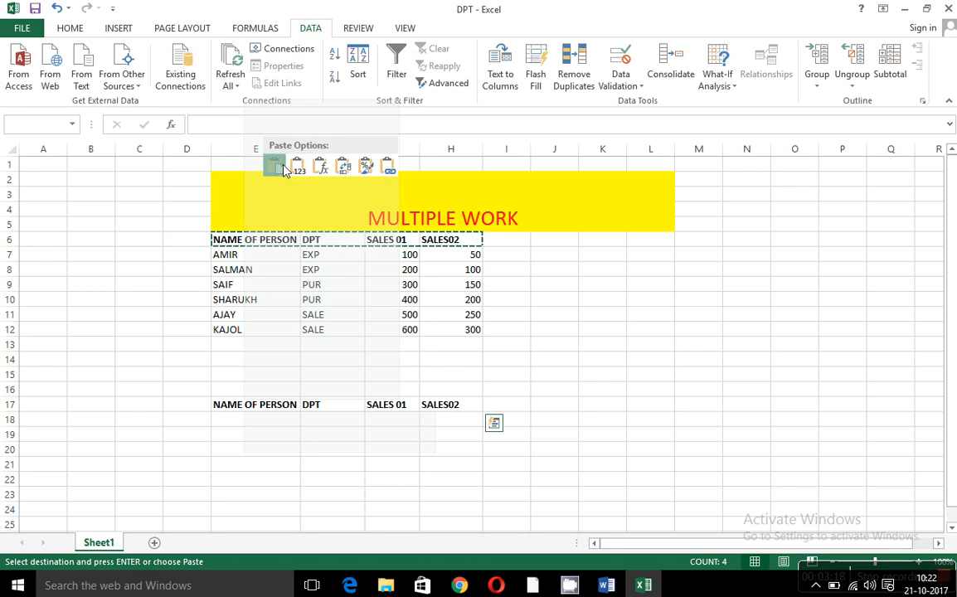
{"action": "left_click", "coordinate": [283, 168]}
{"action": "left_click", "coordinate": [344, 468]}
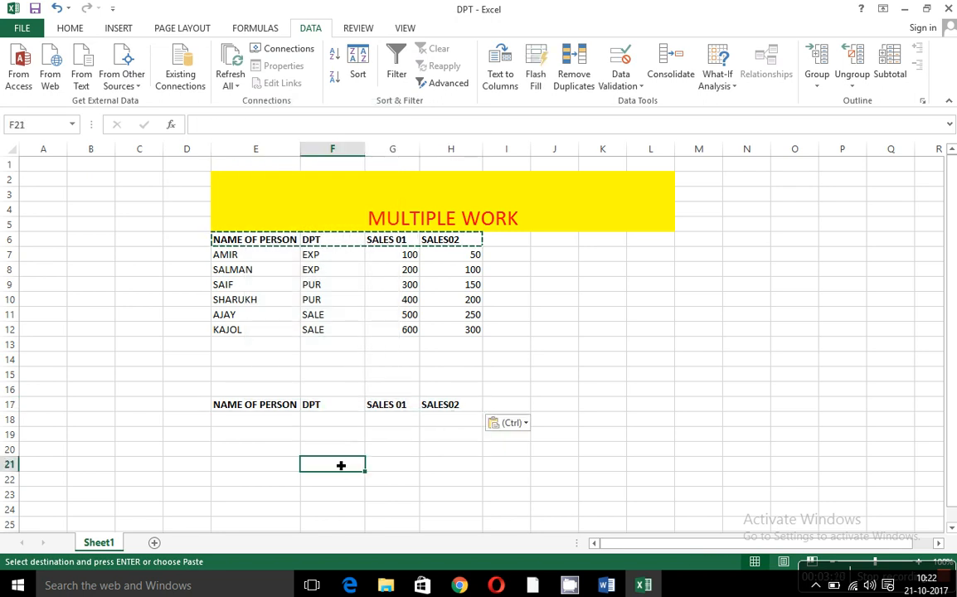
{"action": "key", "text": "Escape"}
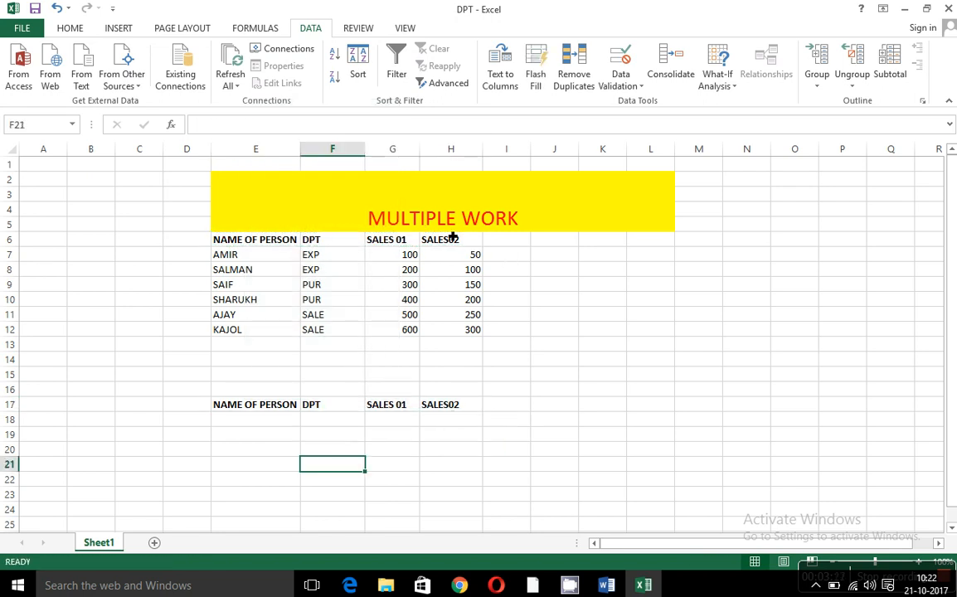
Widen column E slightly and enter sale in F18 under the copied DPT header
{"action": "left_click", "coordinate": [328, 407]}
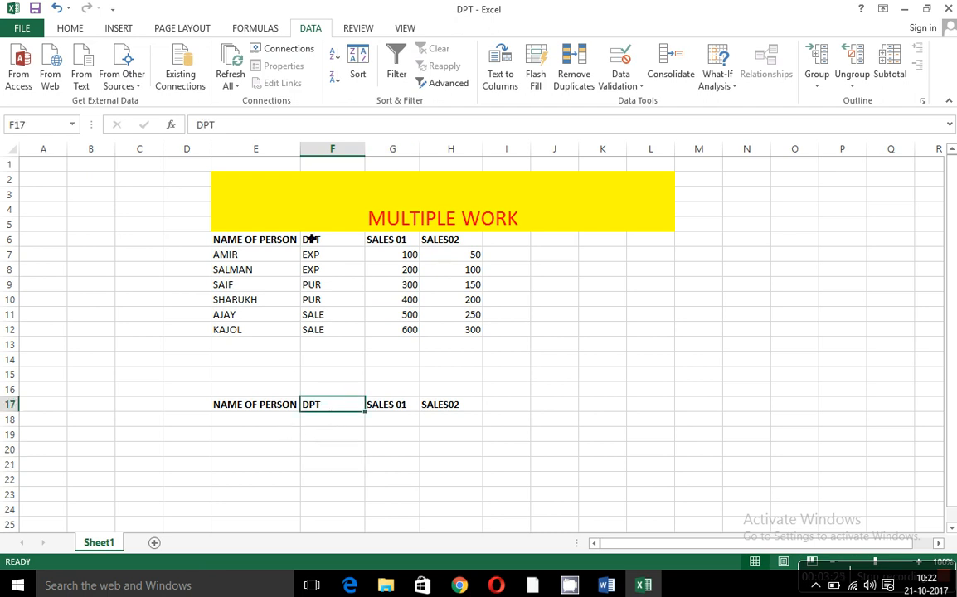
{"action": "left_click_drag", "start_coordinate": [300, 151], "coordinate": [312, 155]}
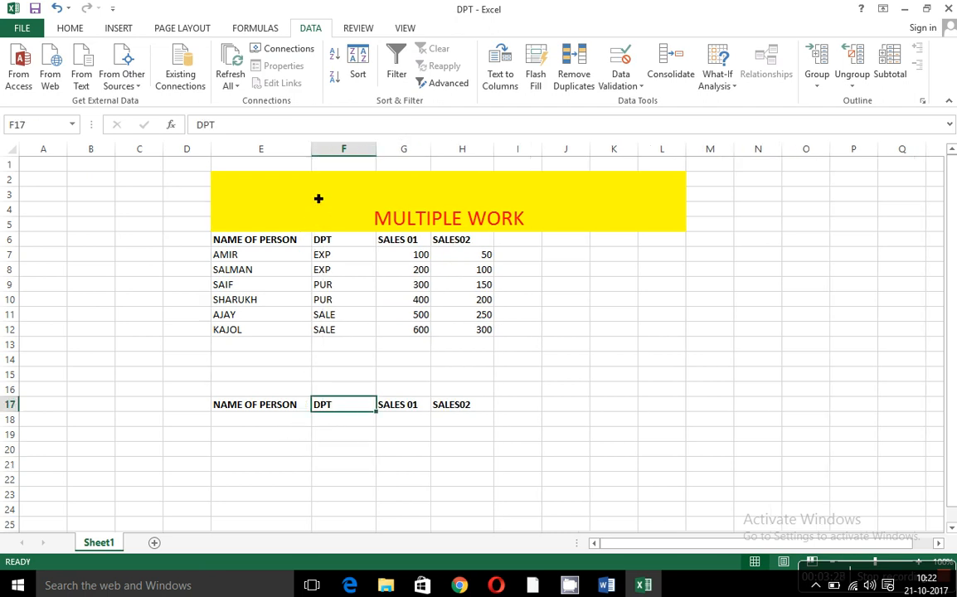
{"action": "left_click", "coordinate": [343, 240]}
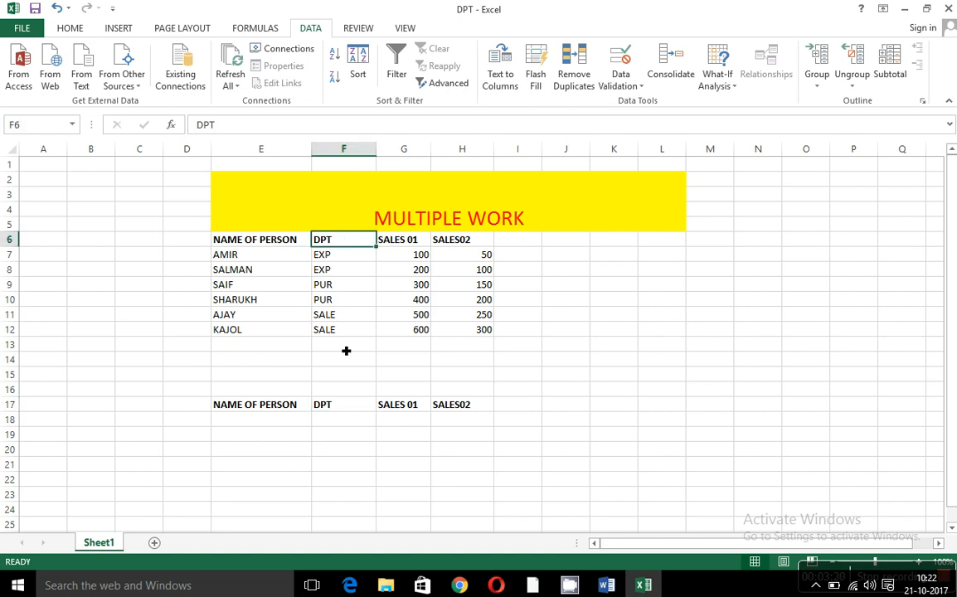
{"action": "left_click", "coordinate": [336, 425]}
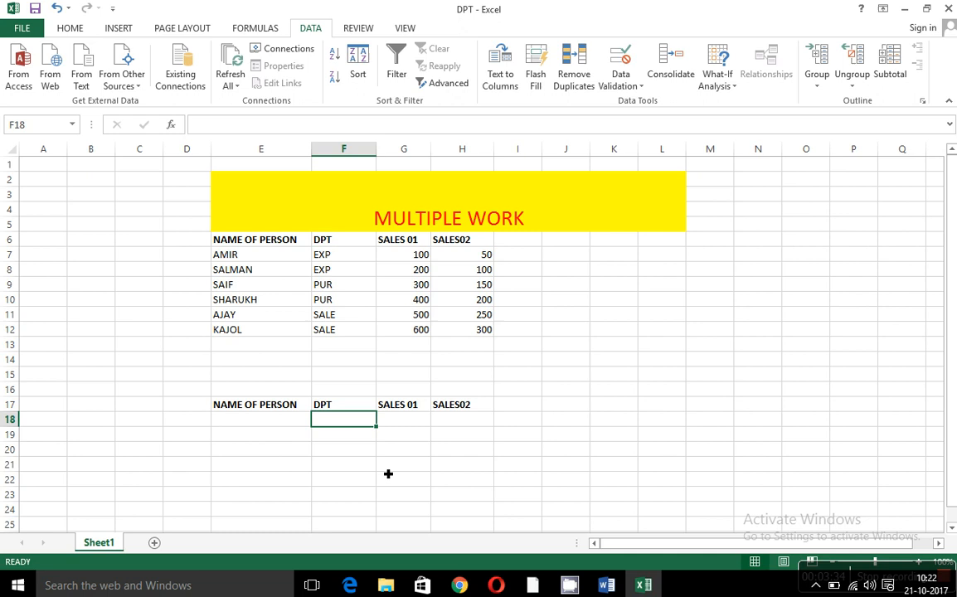
{"action": "type", "text": "sale"}
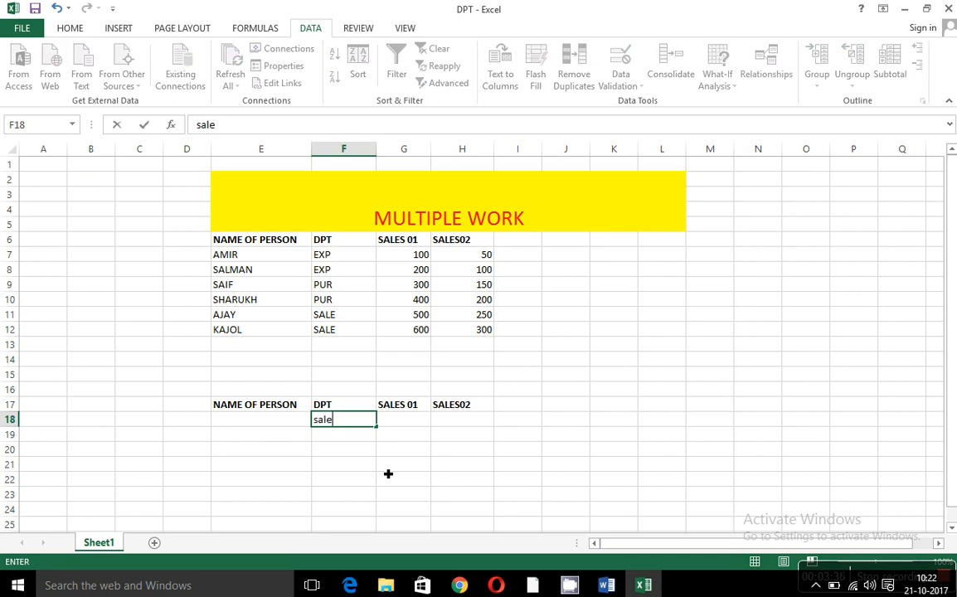
{"action": "left_click", "coordinate": [364, 470]}
{"action": "left_click", "coordinate": [347, 426]}
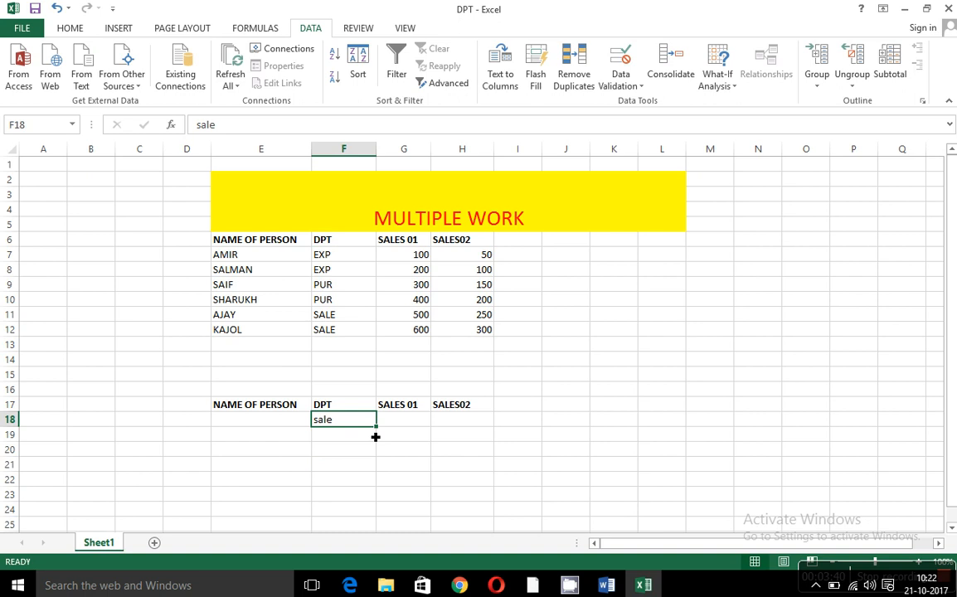
Start an Advanced Filter on the table E6:H12 and choose to copy the results to another location
{"action": "left_click", "coordinate": [278, 245]}
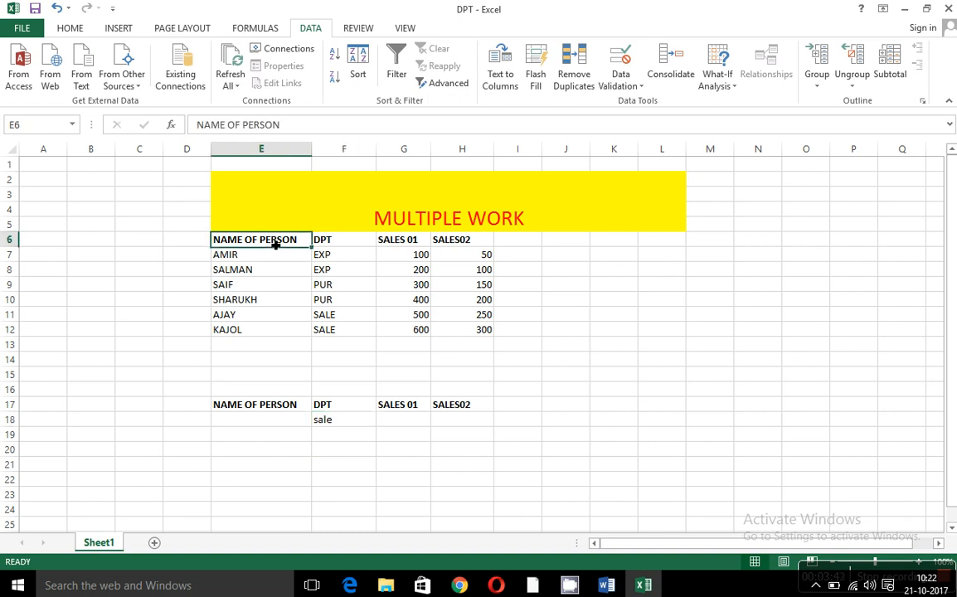
{"action": "left_click", "coordinate": [445, 84]}
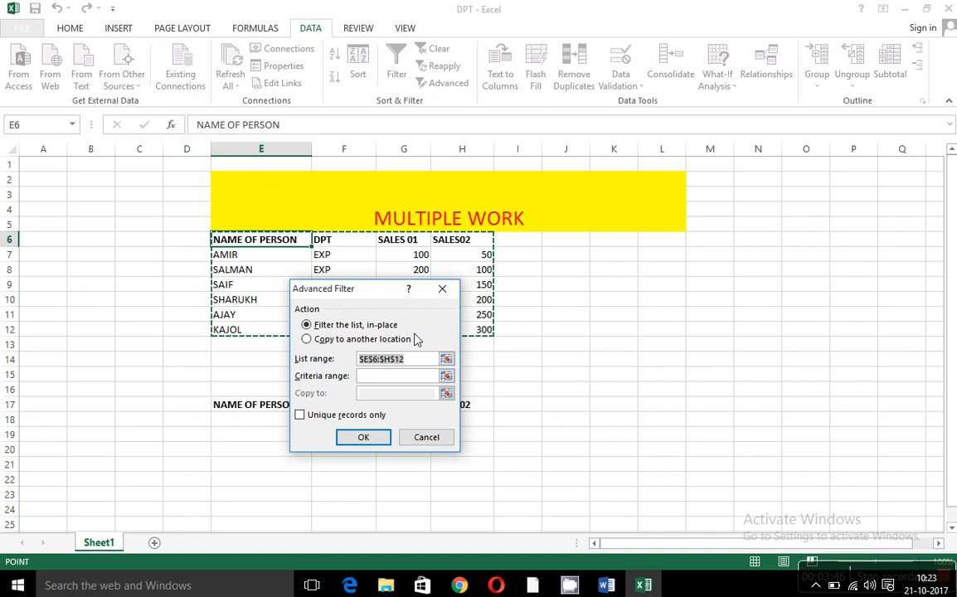
{"action": "left_click_drag", "start_coordinate": [391, 289], "coordinate": [638, 257]}
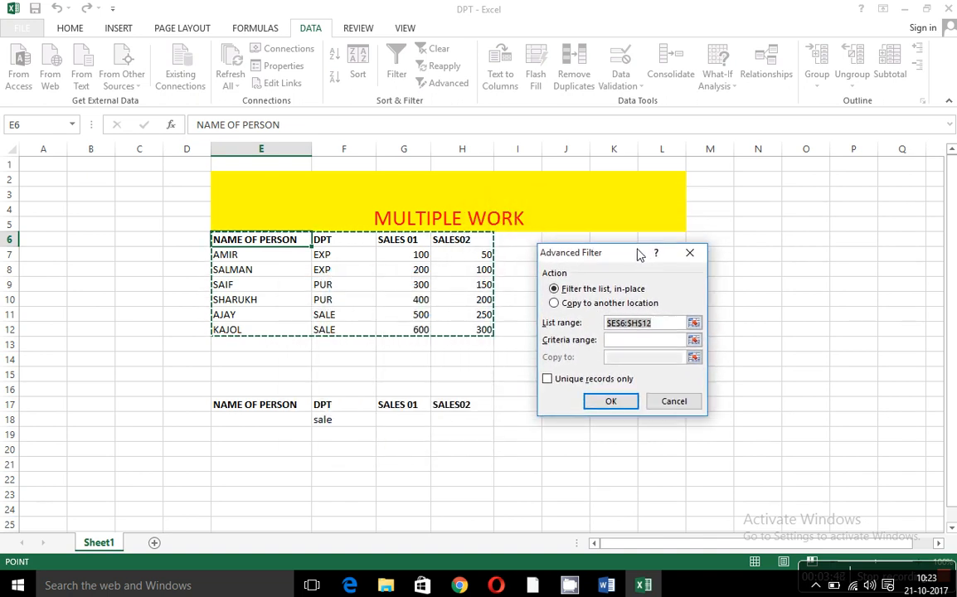
{"action": "left_click", "coordinate": [571, 303]}
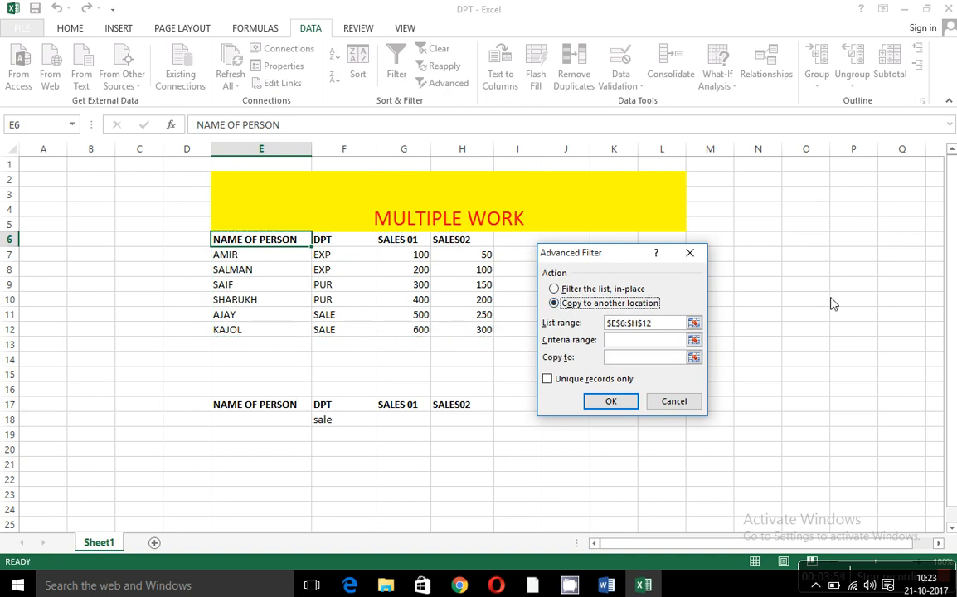
{"action": "left_click", "coordinate": [556, 289]}
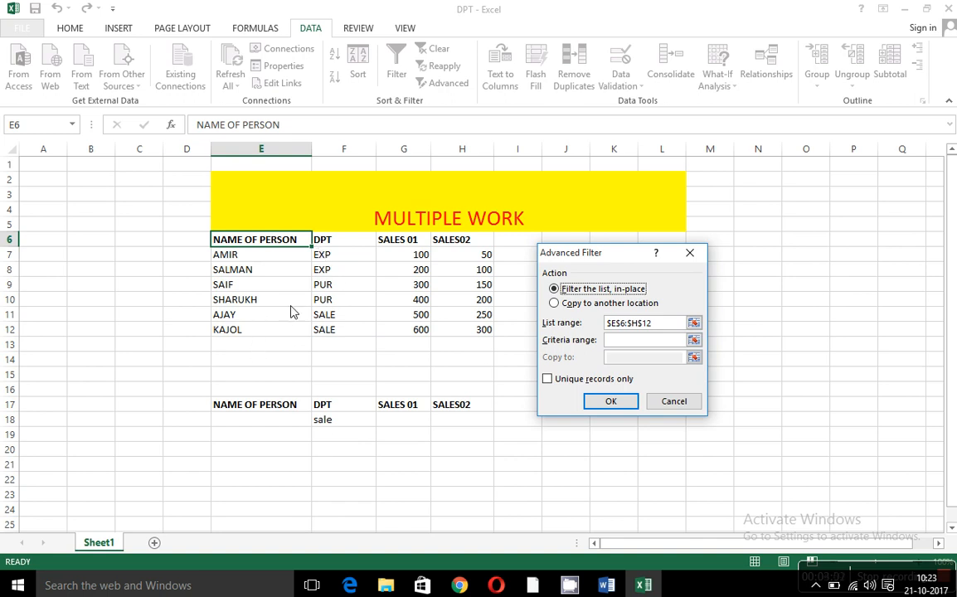
{"action": "left_click", "coordinate": [554, 303]}
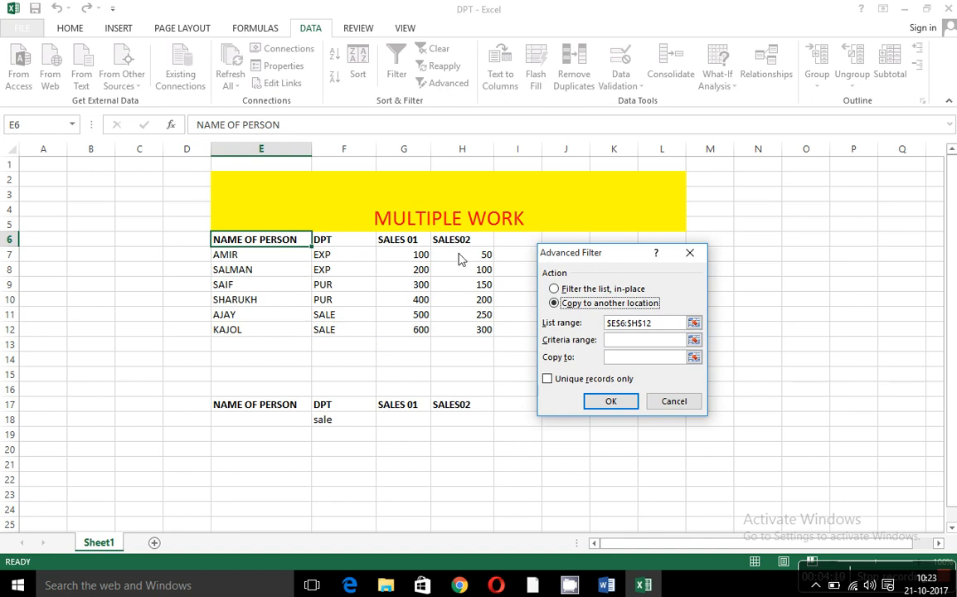
Set the criteria range to E17:H18 and the copy destination to P4, and run the Advanced Filter
{"action": "left_click", "coordinate": [630, 348]}
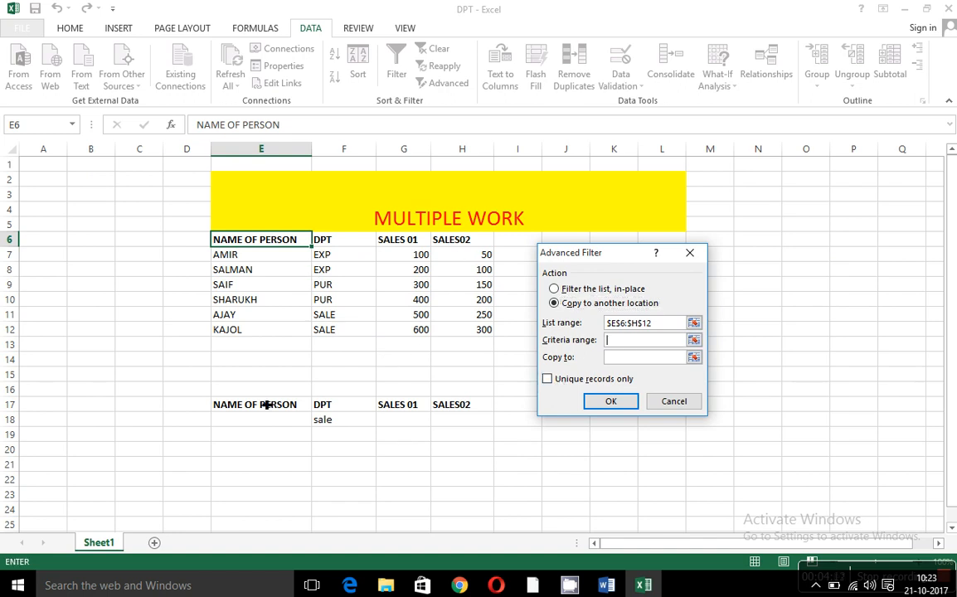
{"action": "left_click_drag", "start_coordinate": [248, 413], "coordinate": [438, 424]}
{"action": "left_click", "coordinate": [613, 357]}
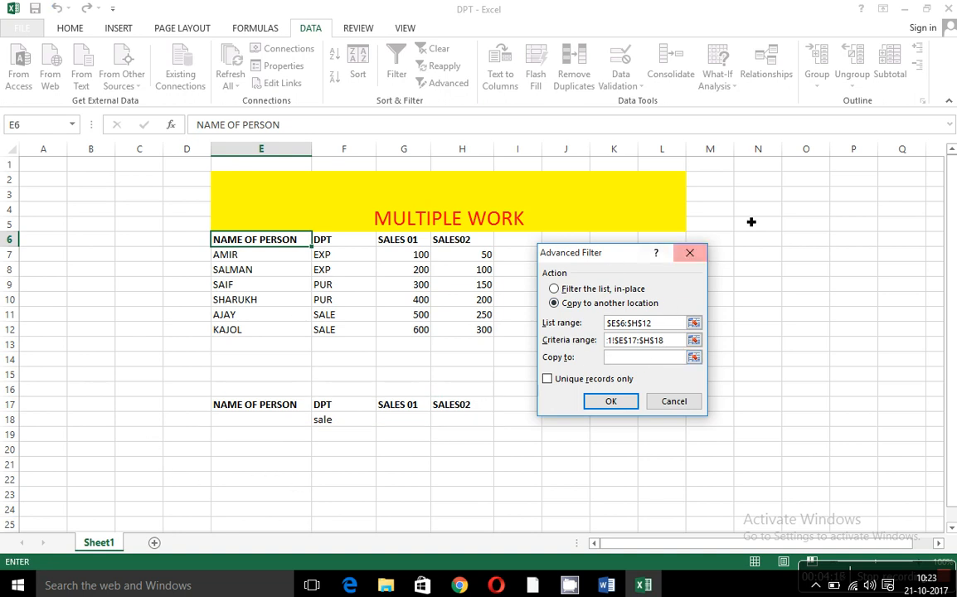
{"action": "left_click", "coordinate": [850, 209]}
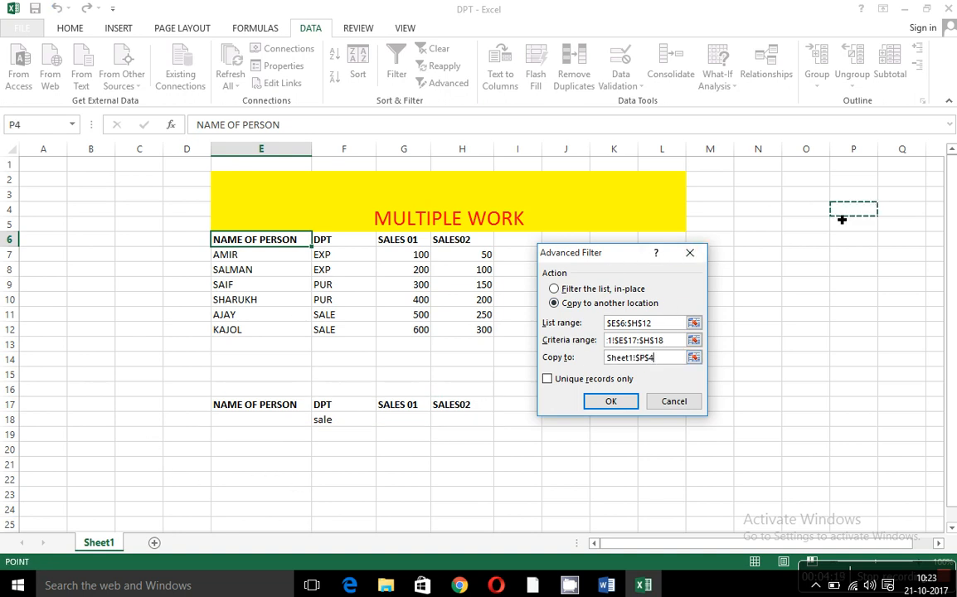
{"action": "left_click", "coordinate": [611, 401]}
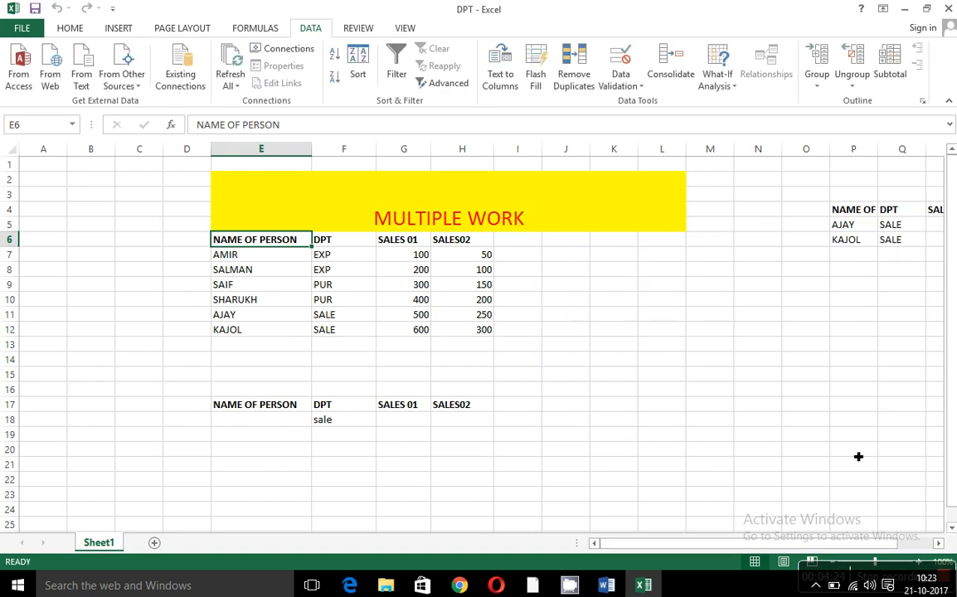
Change the DPT criterion in F18 to exp
{"action": "left_click_drag", "start_coordinate": [763, 544], "coordinate": [811, 550]}
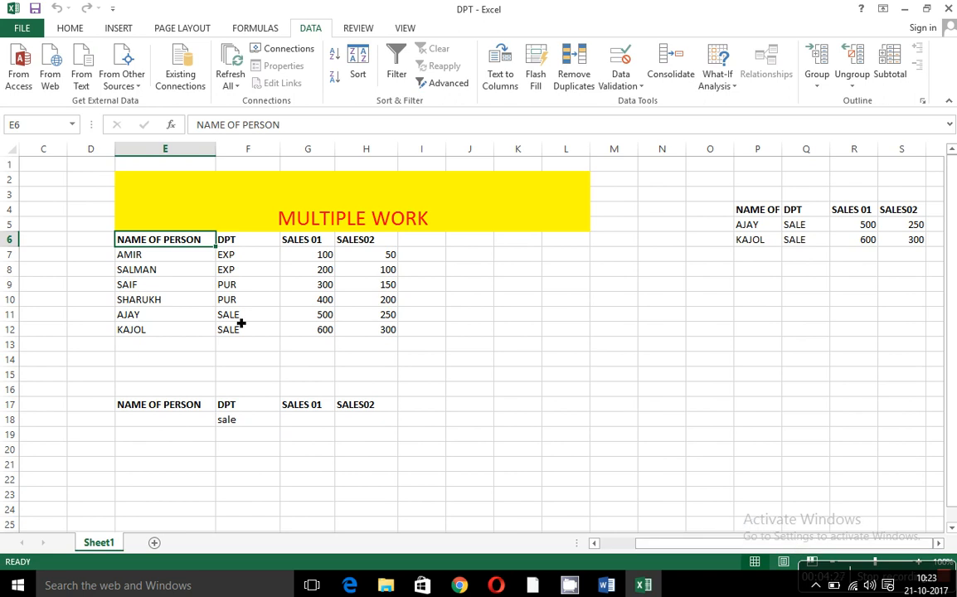
{"action": "left_click", "coordinate": [147, 348]}
{"action": "left_click", "coordinate": [255, 420]}
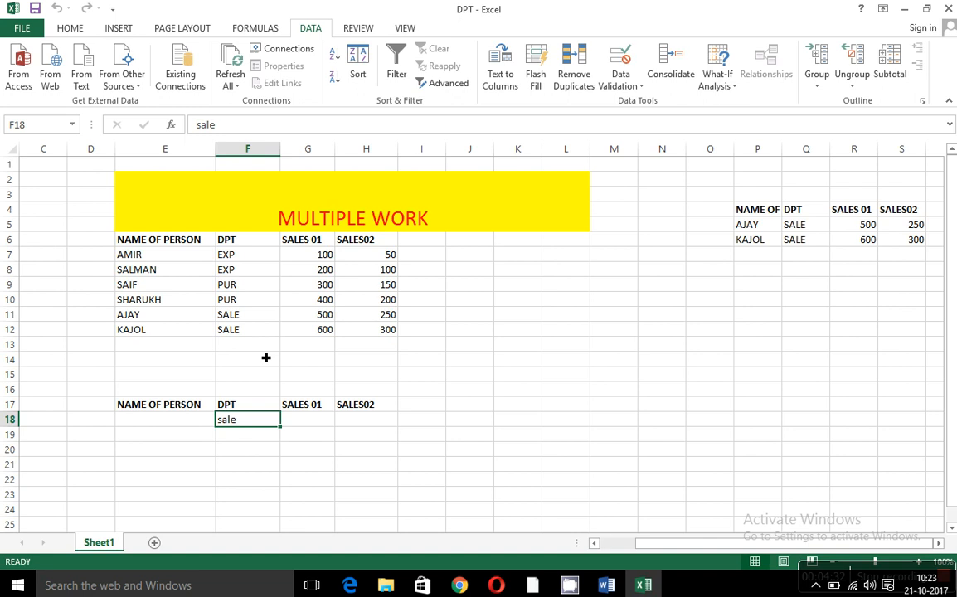
{"action": "type", "text": "exp"}
{"action": "key", "text": "Return"}
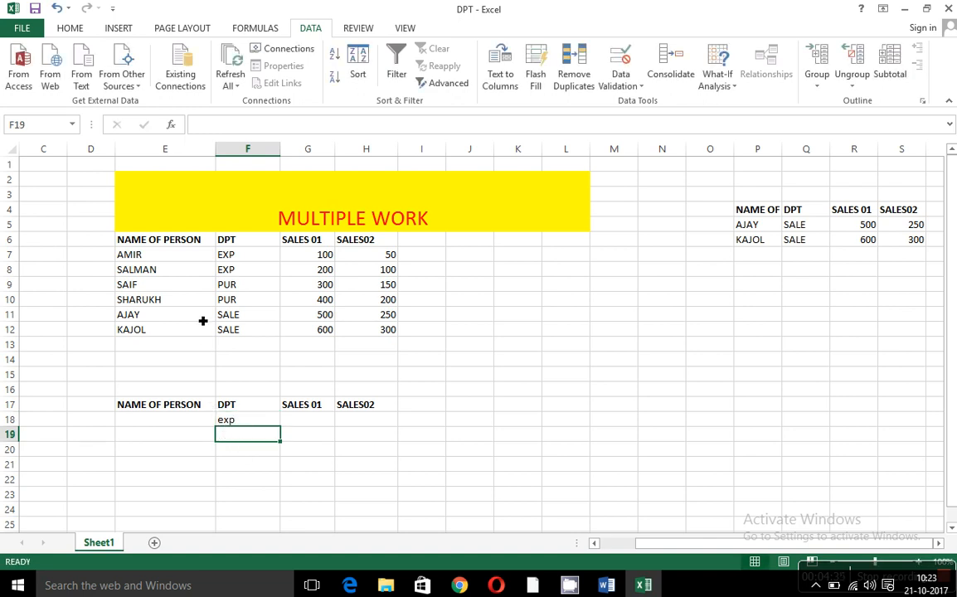
Filter the table in place with Advanced Filter using the criteria range E17:H18, and undo that filter
{"action": "left_click", "coordinate": [141, 243]}
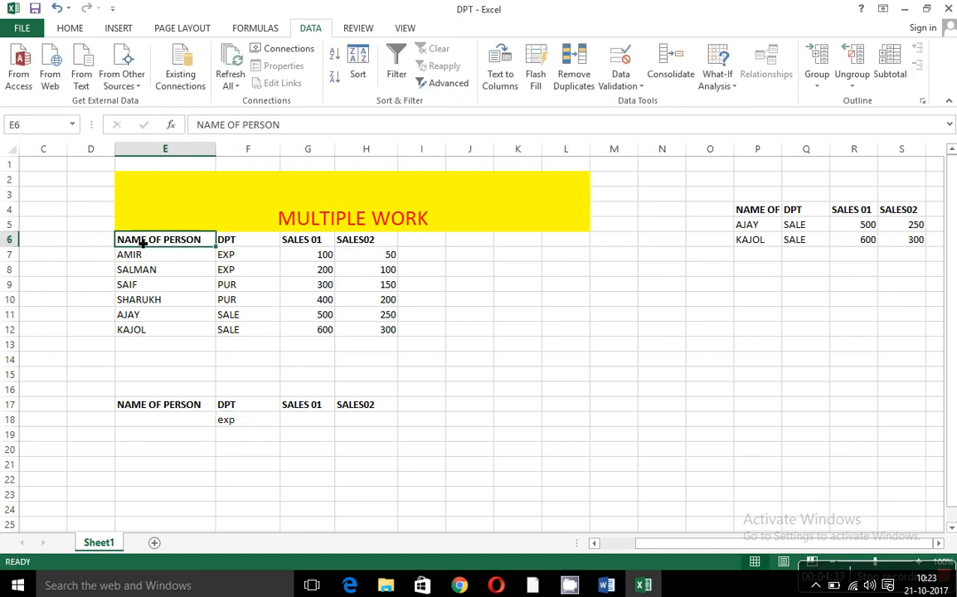
{"action": "left_click", "coordinate": [437, 83]}
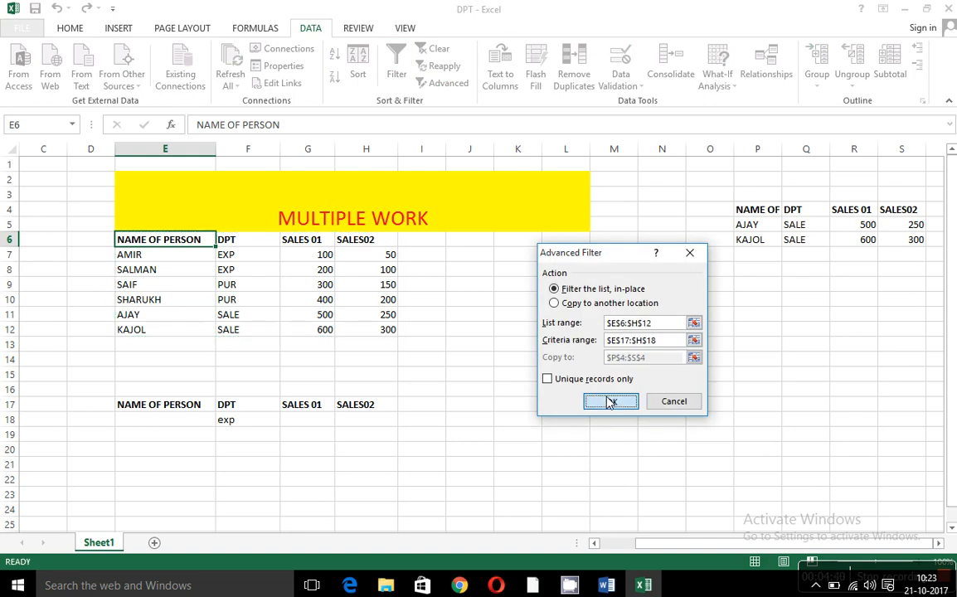
{"action": "left_click", "coordinate": [610, 400]}
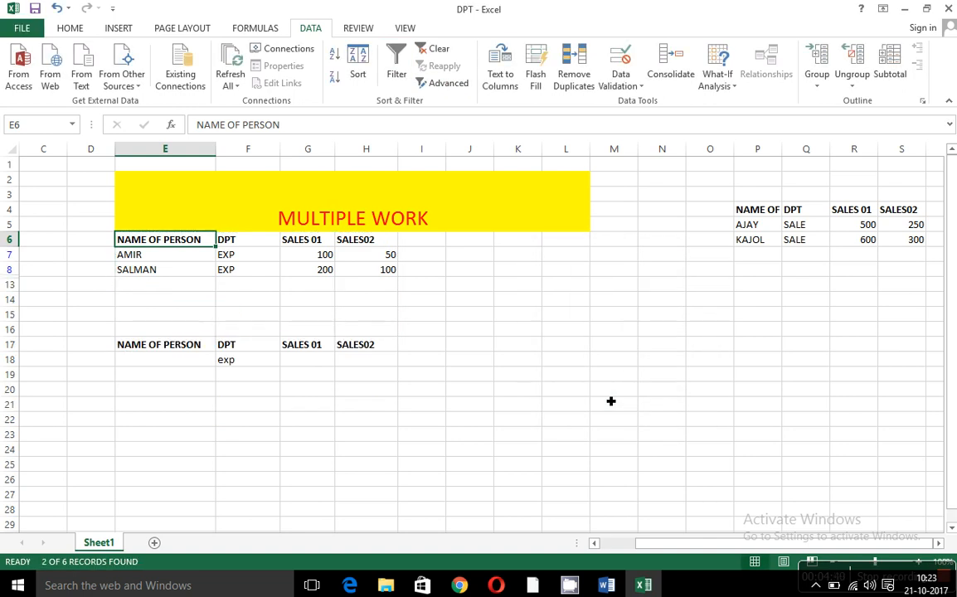
{"action": "left_click", "coordinate": [238, 364]}
{"action": "left_click", "coordinate": [431, 83]}
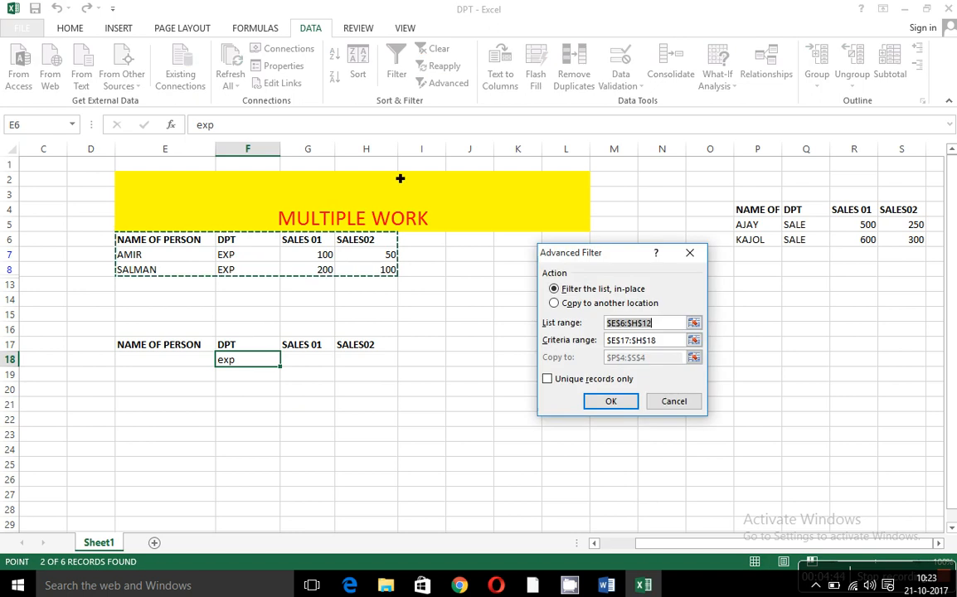
{"action": "left_click", "coordinate": [674, 406]}
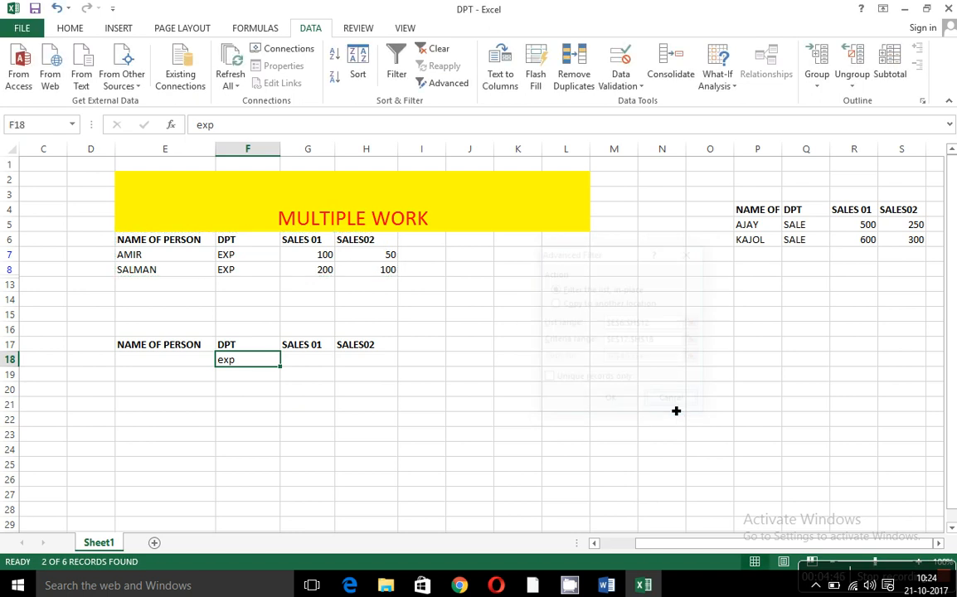
{"action": "key", "text": "ctrl+z"}
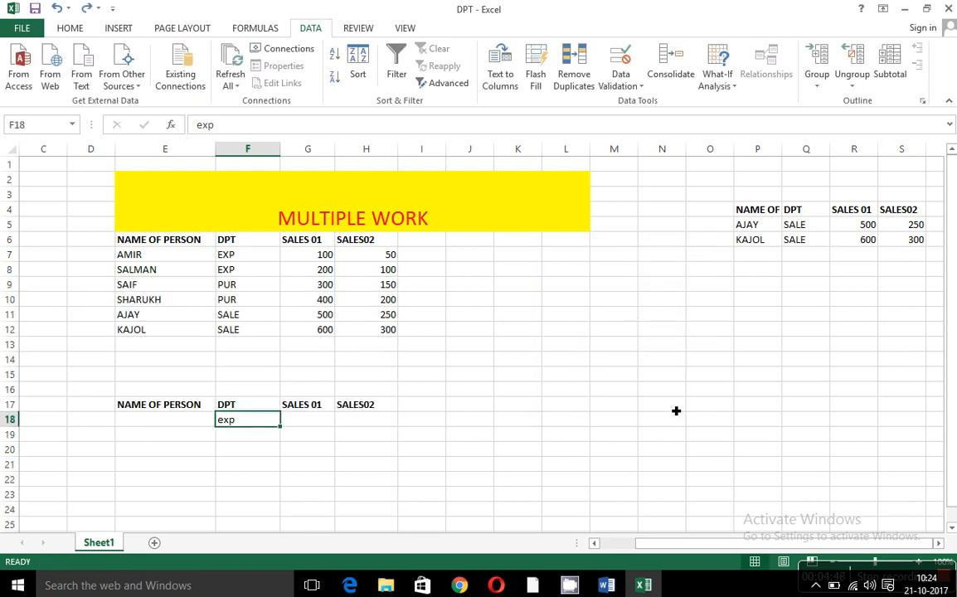
Run Advanced Filter on the table again with criteria E17:H18, copying the results to P4:S4
{"action": "left_click", "coordinate": [190, 247]}
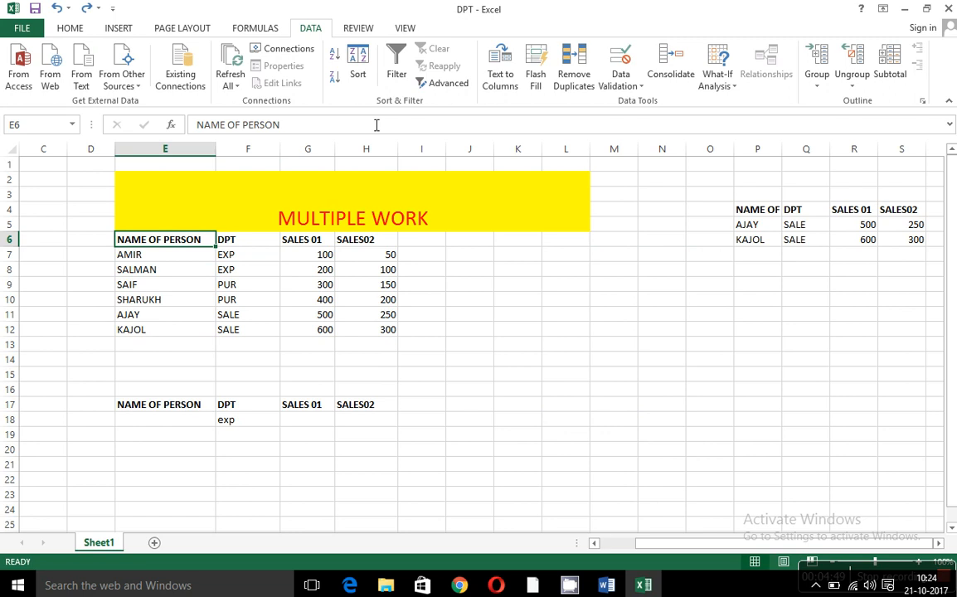
{"action": "left_click", "coordinate": [447, 83]}
{"action": "left_click", "coordinate": [572, 303]}
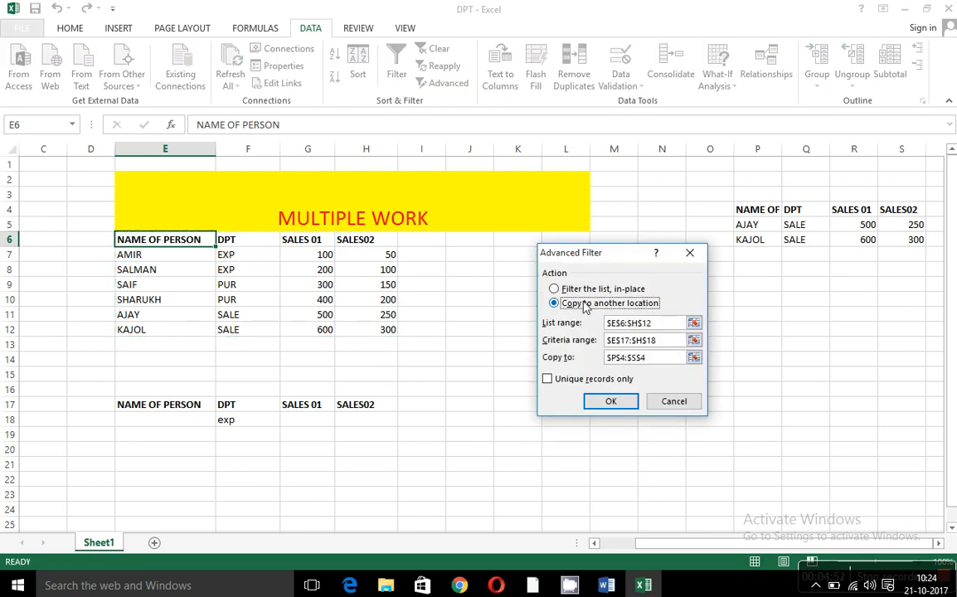
{"action": "left_click", "coordinate": [611, 401]}
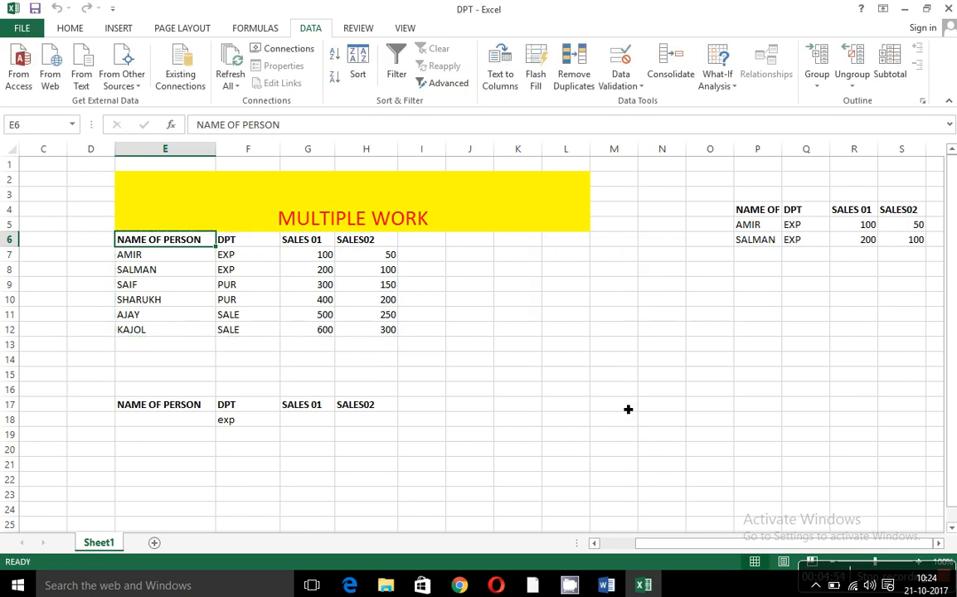
Enter the criteria >100 under SALES 01 in G18 and <100 under SALES02 in H18
{"action": "left_click", "coordinate": [315, 433]}
{"action": "key", "text": "Up"}
{"action": "key", "text": "Up"}
{"action": "key", "text": "Down"}
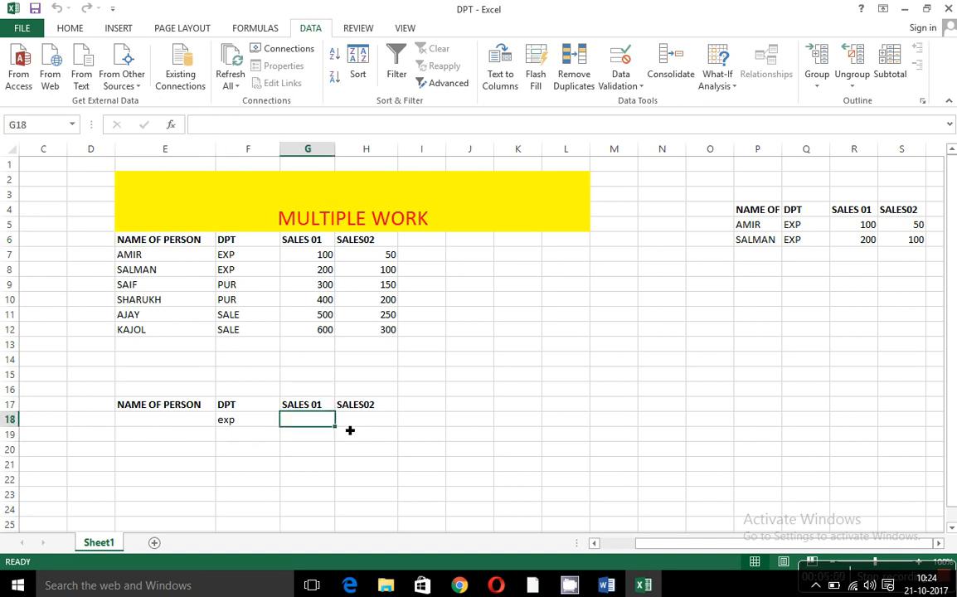
{"action": "type", "text": ">"}
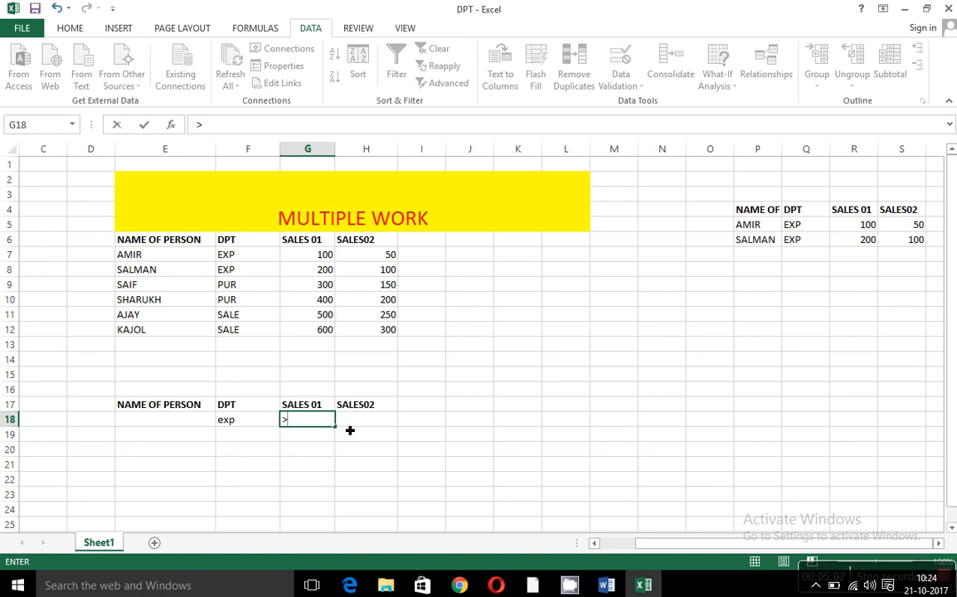
{"action": "type", "text": "100"}
{"action": "key", "text": "Return"}
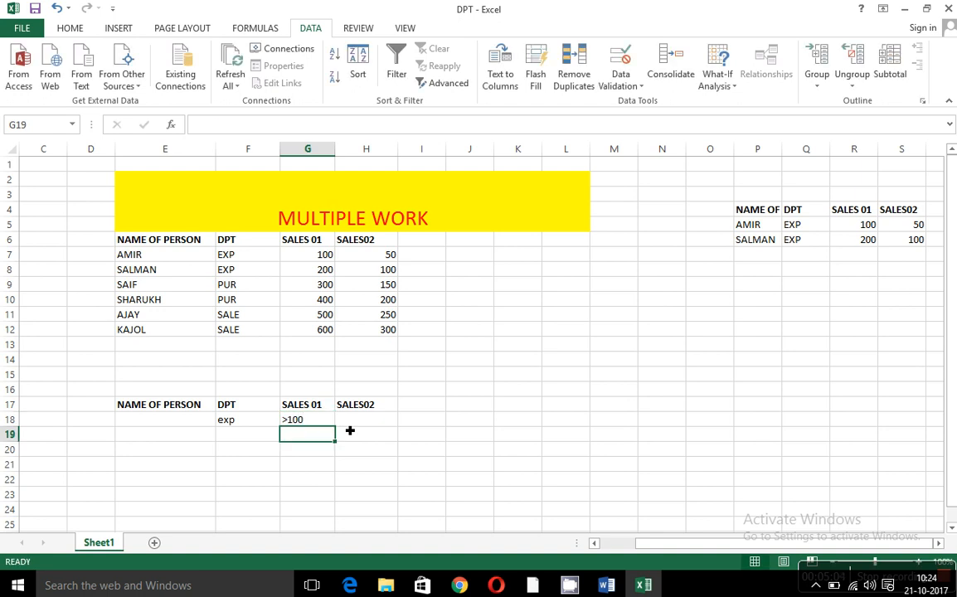
{"action": "left_click", "coordinate": [355, 430]}
{"action": "type", "text": "<"}
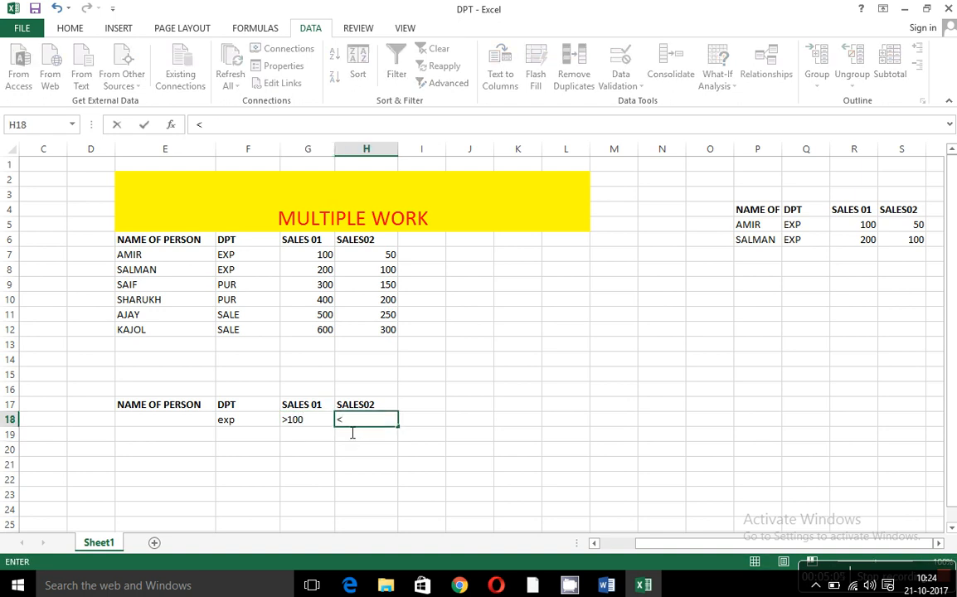
{"action": "type", "text": "100"}
{"action": "key", "text": "Return"}
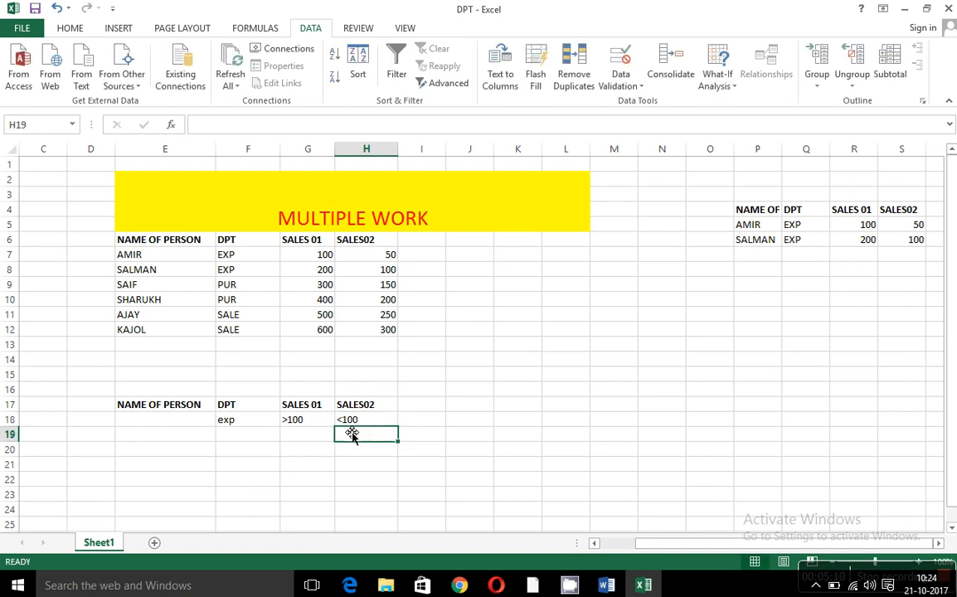
Clear the criteria values below the DPT, SALES 01 and SALES02 headers in F18:H19
{"action": "key", "text": "Up"}
{"action": "key", "text": "Up"}
{"action": "key", "text": "Left"}
{"action": "key", "text": "Left"}
{"action": "key", "text": "Left"}
{"action": "key", "text": "Left"}
{"action": "key", "text": "Down"}
{"action": "key", "text": "Right"}
{"action": "key", "text": "Right"}
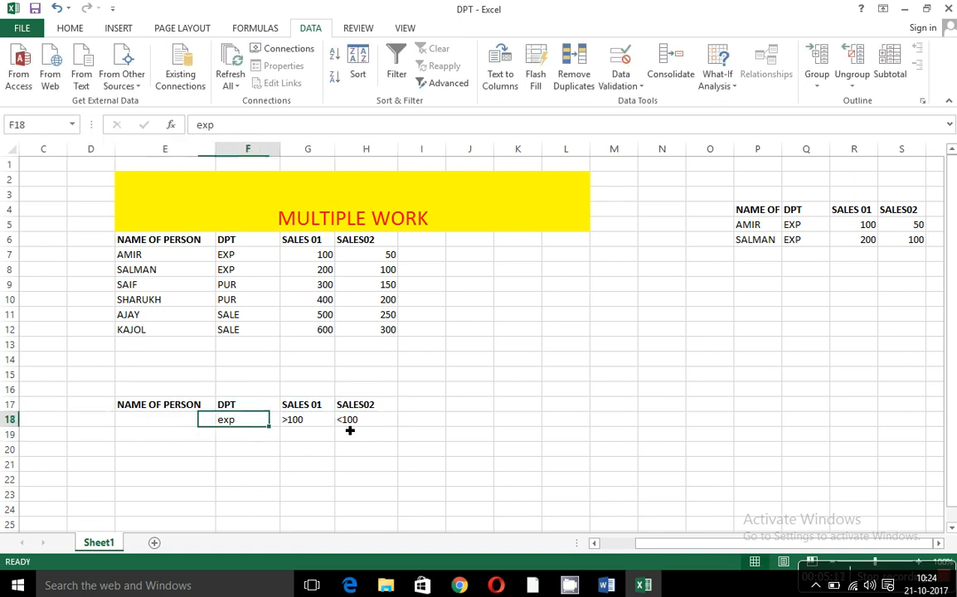
{"action": "key", "text": "Right"}
{"action": "key", "text": "Left"}
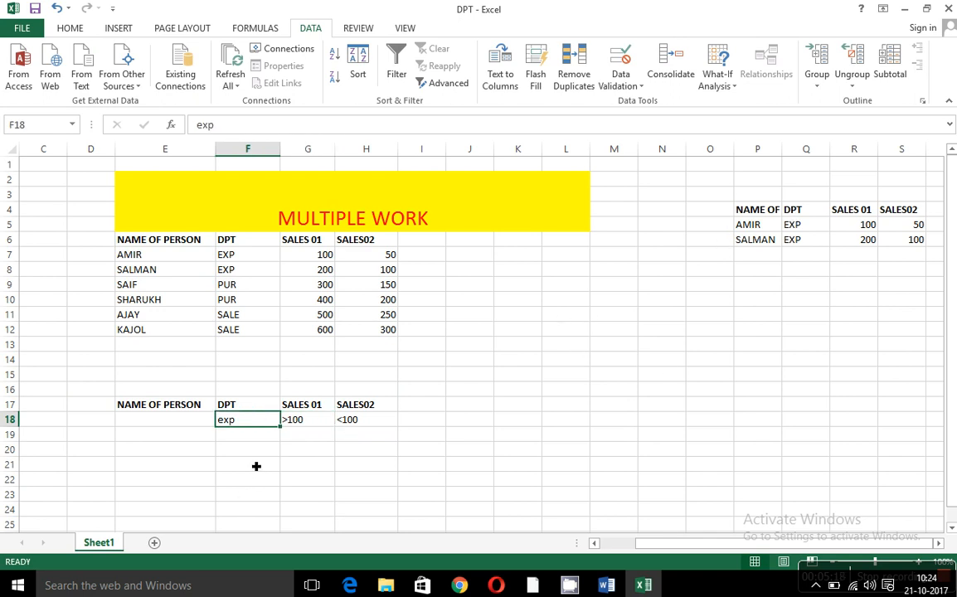
{"action": "key", "text": "shift+Right"}
{"action": "key", "text": "shift+Right"}
{"action": "key", "text": "shift+Down"}
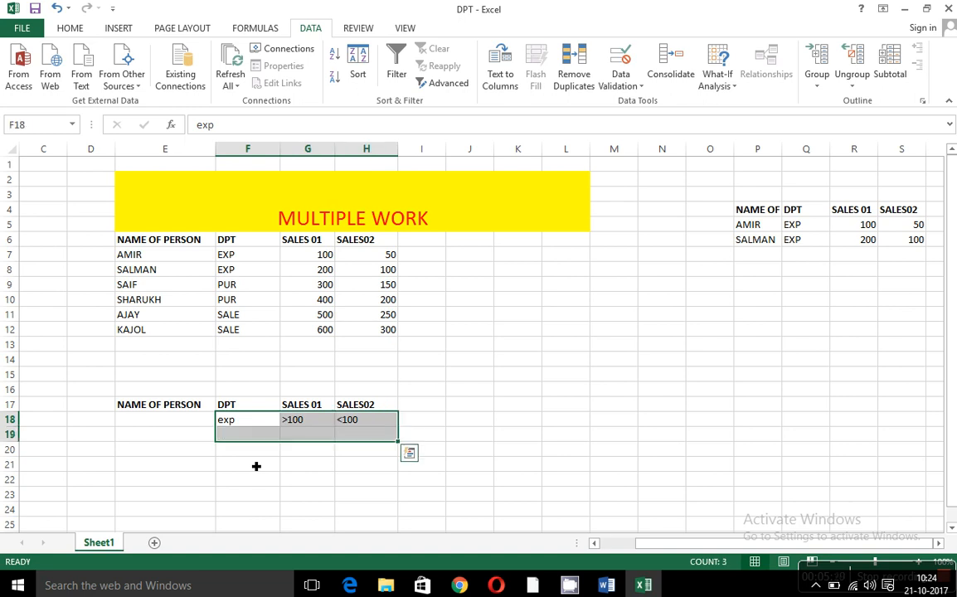
{"action": "key", "text": "Delete"}
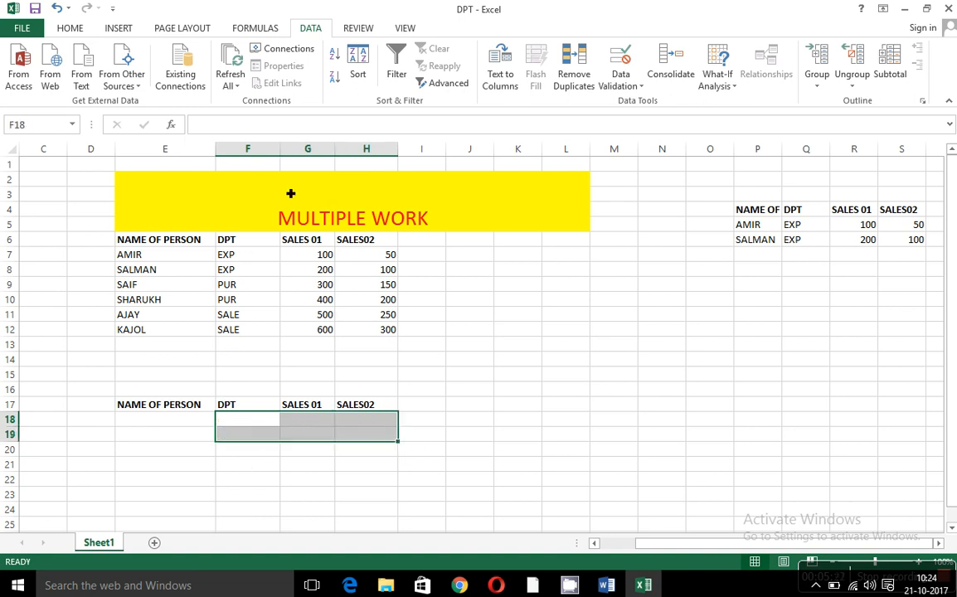
Start an Advanced Filter on E6:H12 with criteria range E17:H18, choosing to copy to another location
{"action": "left_click", "coordinate": [269, 331]}
{"action": "left_click_drag", "start_coordinate": [139, 238], "coordinate": [366, 329]}
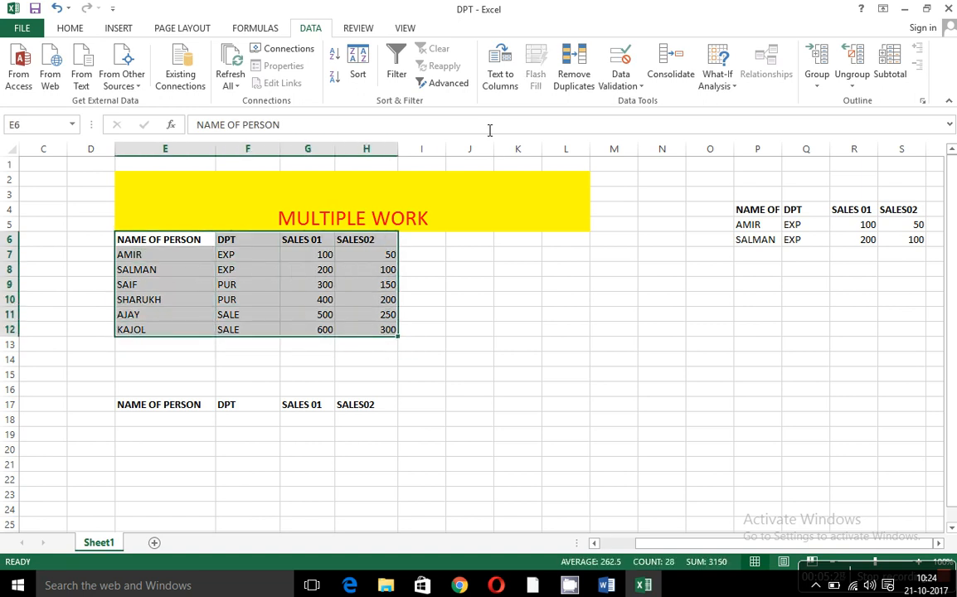
{"action": "left_click", "coordinate": [450, 87]}
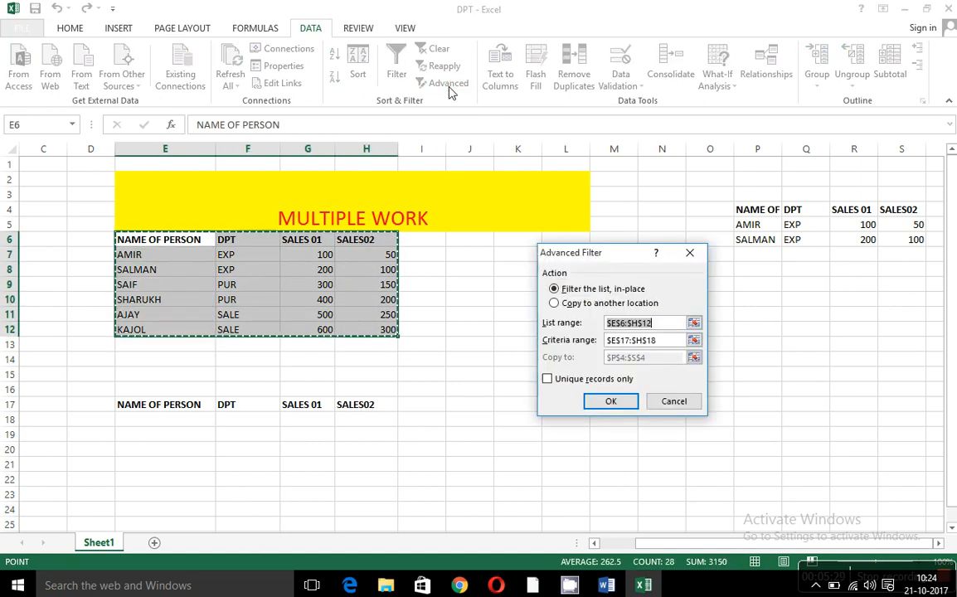
{"action": "left_click", "coordinate": [567, 305]}
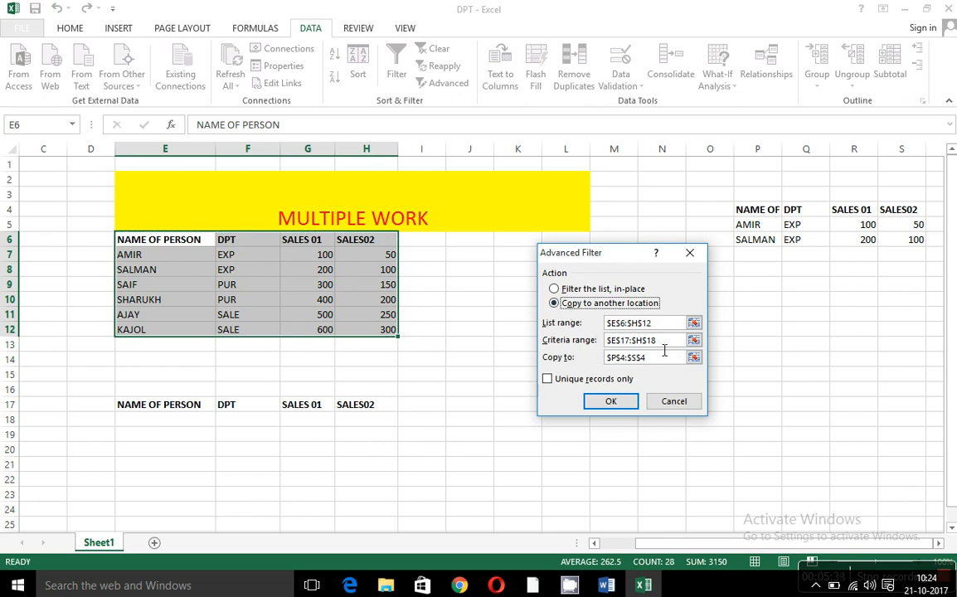
{"action": "left_click", "coordinate": [655, 340]}
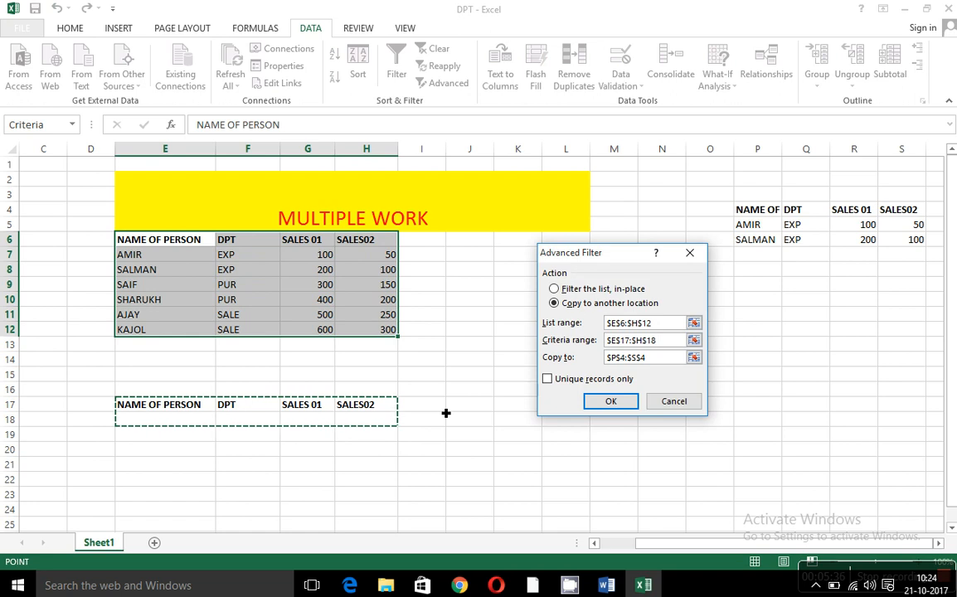
Replace the copy destination with P21 and run the Advanced Filter
{"action": "left_click", "coordinate": [660, 357]}
{"action": "left_click", "coordinate": [776, 419]}
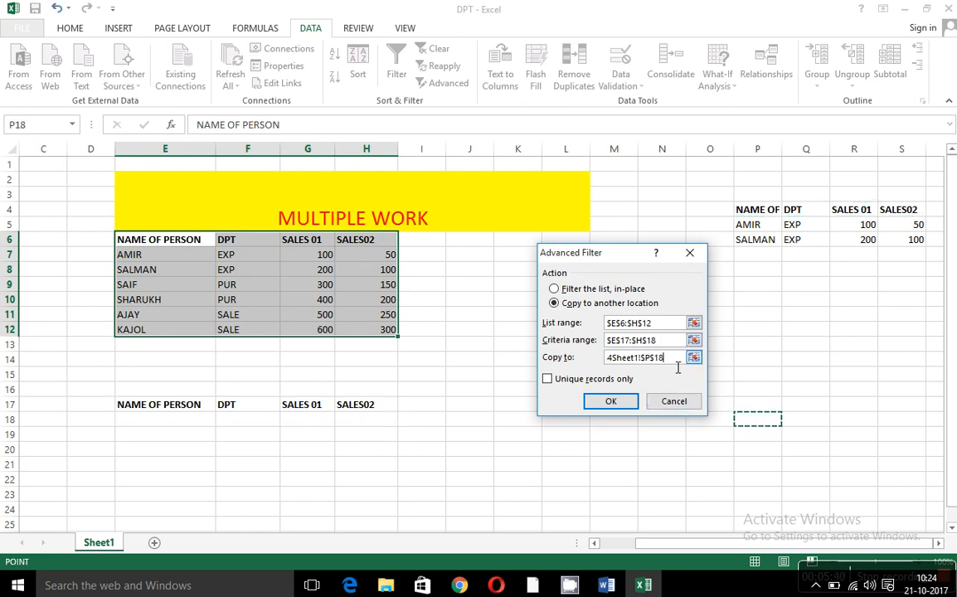
{"action": "key", "text": "BackSpace"}
{"action": "key", "text": "BackSpace"}
{"action": "key", "text": "BackSpace"}
{"action": "key", "text": "BackSpace"}
{"action": "key", "text": "BackSpace"}
{"action": "key", "text": "BackSpace"}
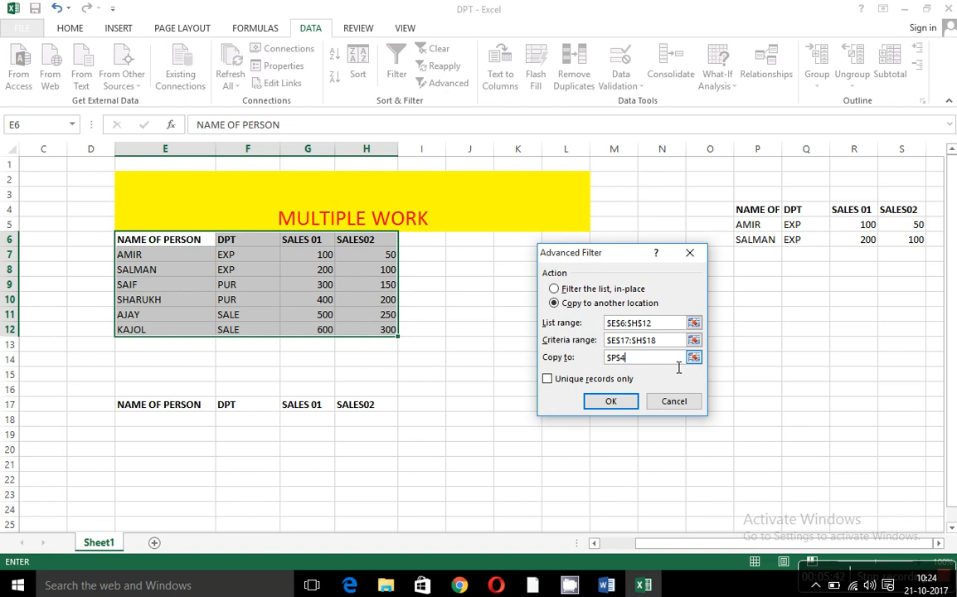
{"action": "left_click", "coordinate": [771, 465]}
{"action": "left_click", "coordinate": [611, 403]}
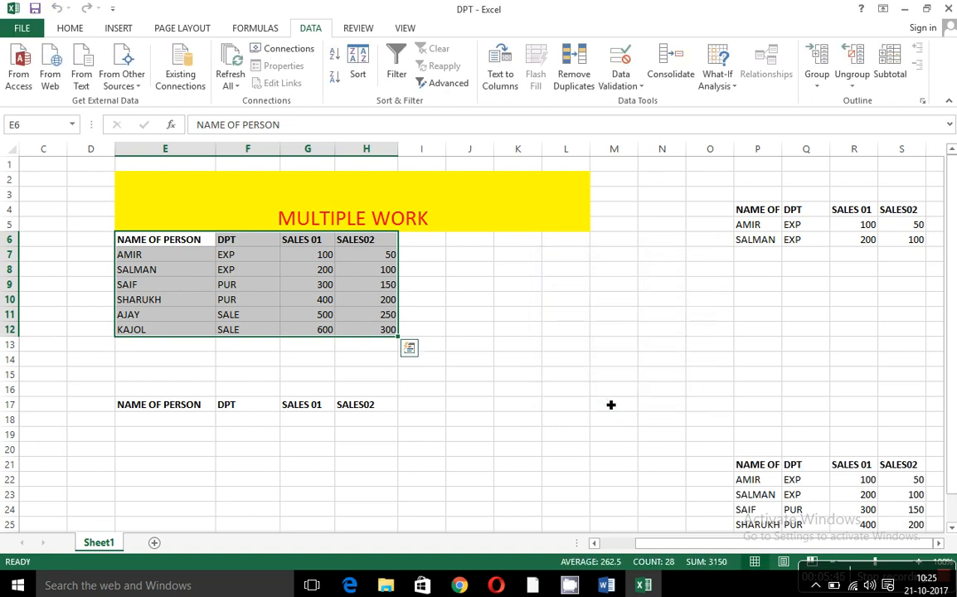
Enter sale as the DPT criterion in F18
{"action": "scroll", "coordinate": [706, 419], "scroll_direction": "down", "scroll_amount": 3}
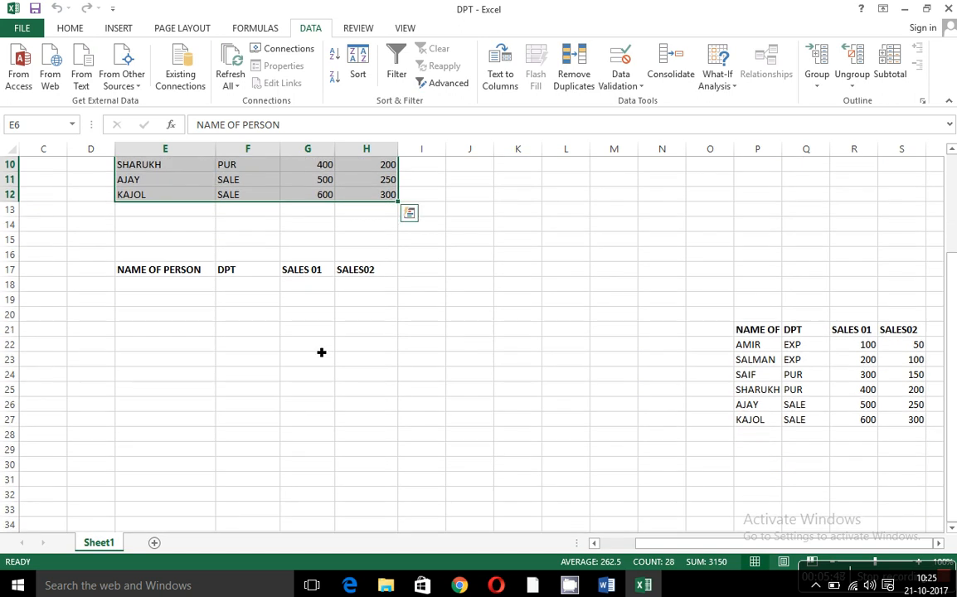
{"action": "left_click", "coordinate": [248, 300]}
{"action": "left_click", "coordinate": [246, 287]}
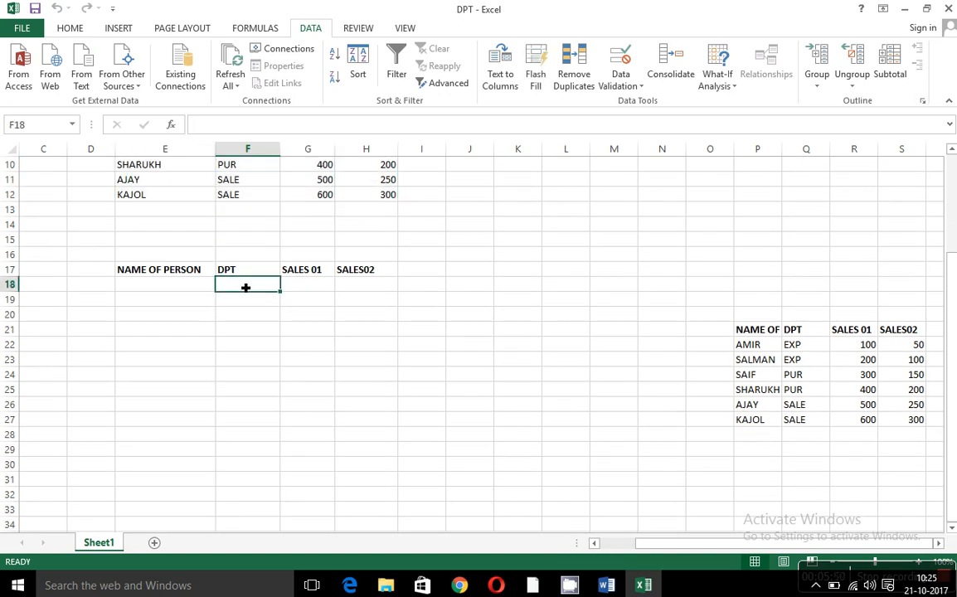
{"action": "type", "text": "s"}
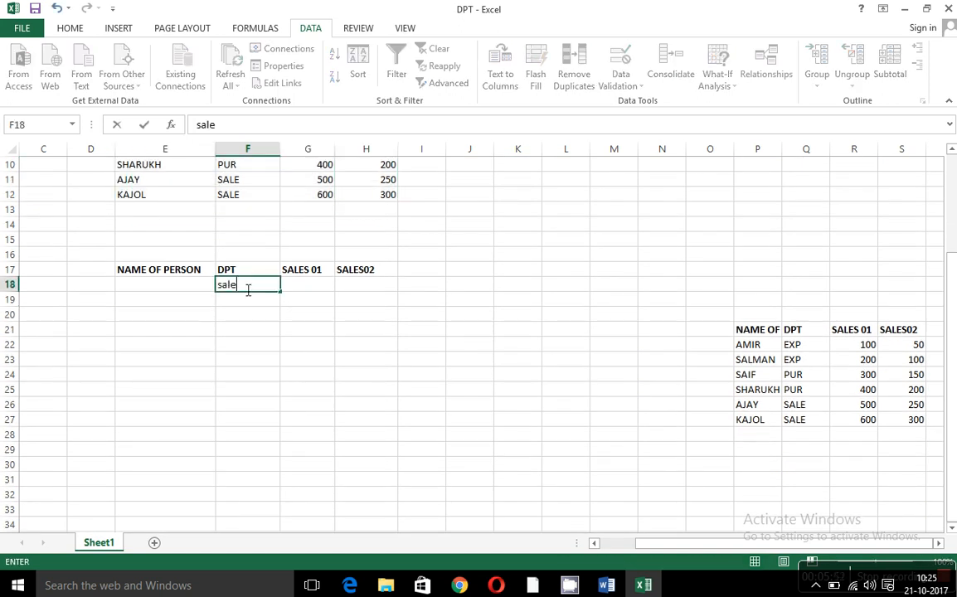
{"action": "type", "text": "ale"}
{"action": "key", "text": "Return"}
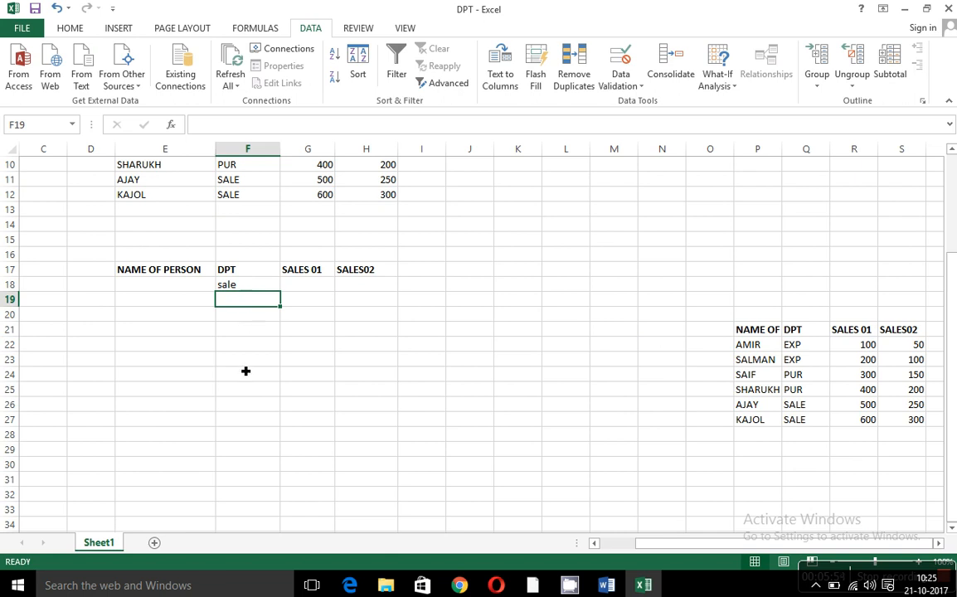
Run Advanced Filter on the sales table with criteria E17:H18, copying the matching rows to P21:S21
{"action": "scroll", "coordinate": [220, 499], "scroll_direction": "up", "scroll_amount": 3}
{"action": "scroll", "coordinate": [553, 517], "scroll_direction": "down", "scroll_amount": 2}
{"action": "scroll", "coordinate": [158, 274], "scroll_direction": "up", "scroll_amount": 2}
{"action": "left_click", "coordinate": [136, 254]}
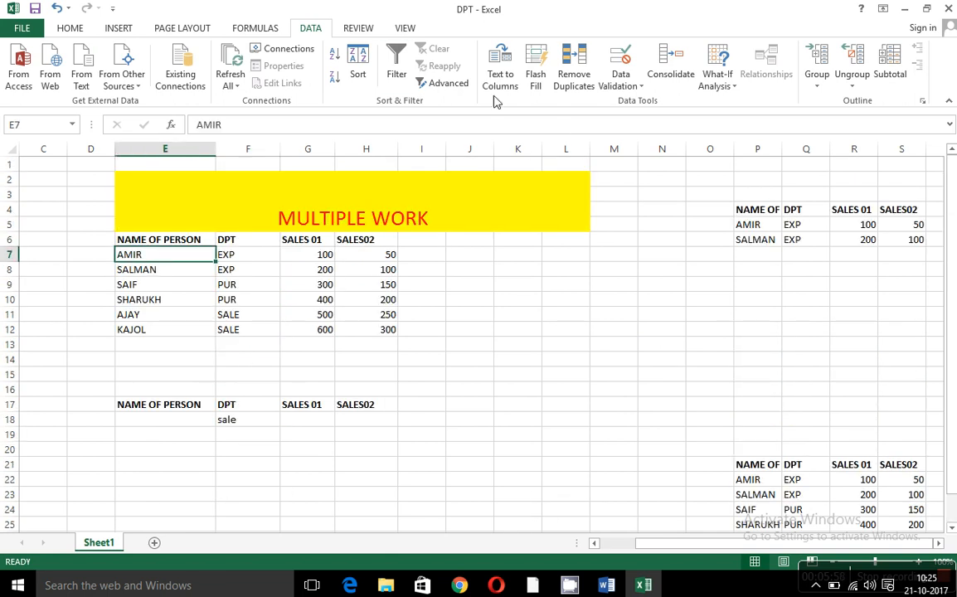
{"action": "left_click", "coordinate": [444, 83]}
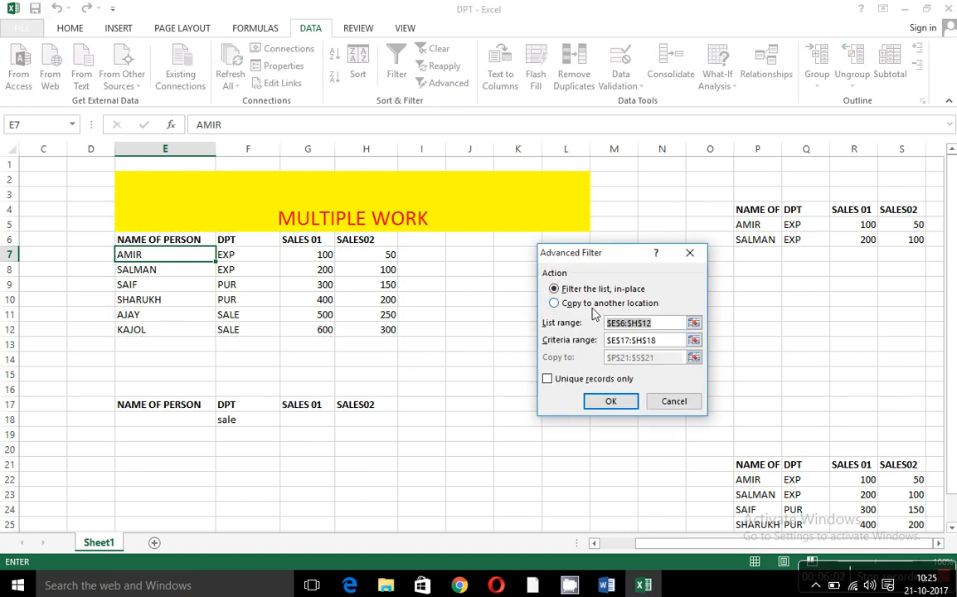
{"action": "left_click", "coordinate": [555, 302]}
{"action": "left_click", "coordinate": [611, 401]}
{"action": "scroll", "coordinate": [626, 404], "scroll_direction": "down", "scroll_amount": 2}
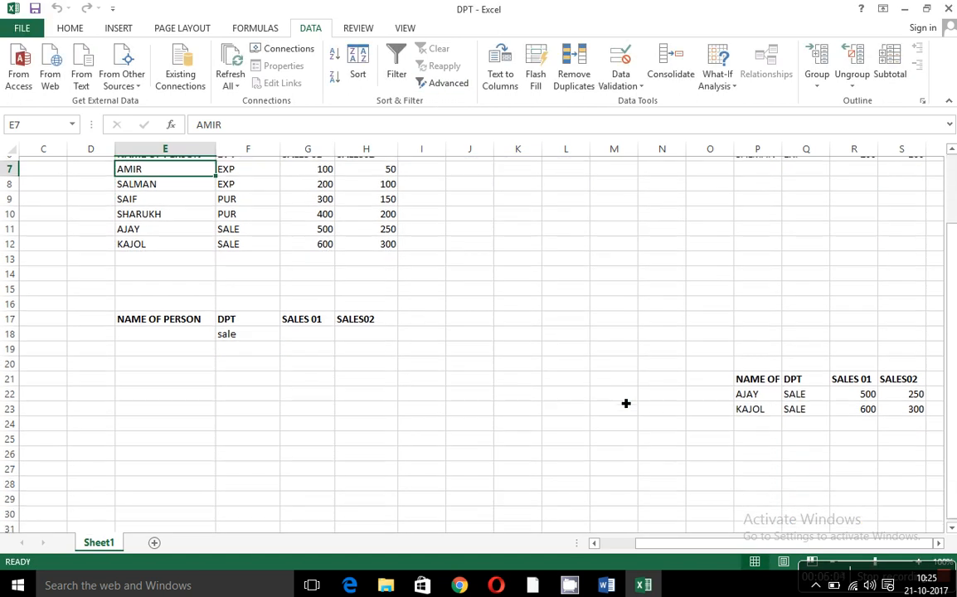
{"action": "scroll", "coordinate": [626, 404], "scroll_direction": "down", "scroll_amount": 5}
{"action": "scroll", "coordinate": [626, 403], "scroll_direction": "up", "scroll_amount": 5}
{"action": "scroll", "coordinate": [626, 404], "scroll_direction": "up", "scroll_amount": 2}
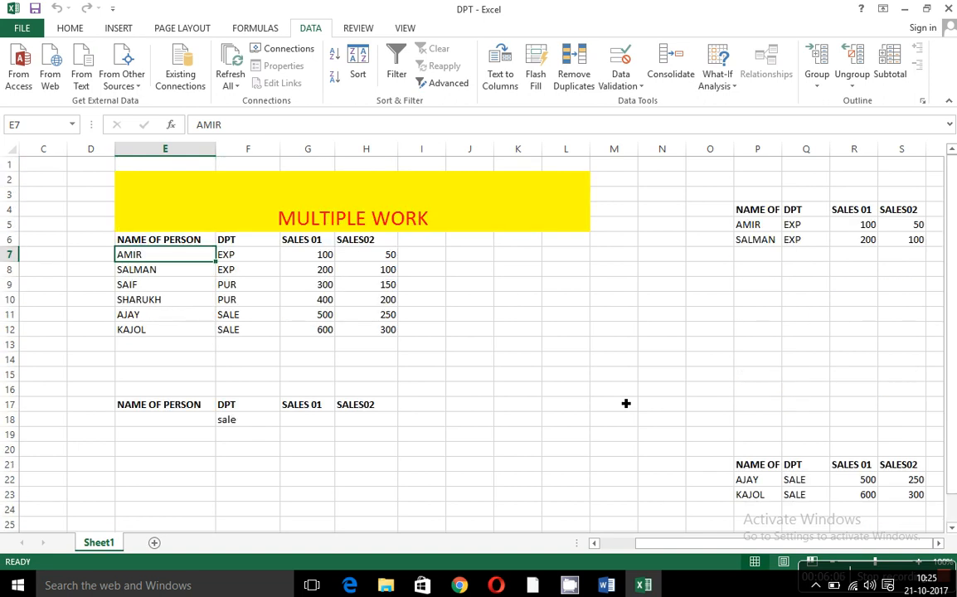
{"action": "left_click", "coordinate": [454, 217]}
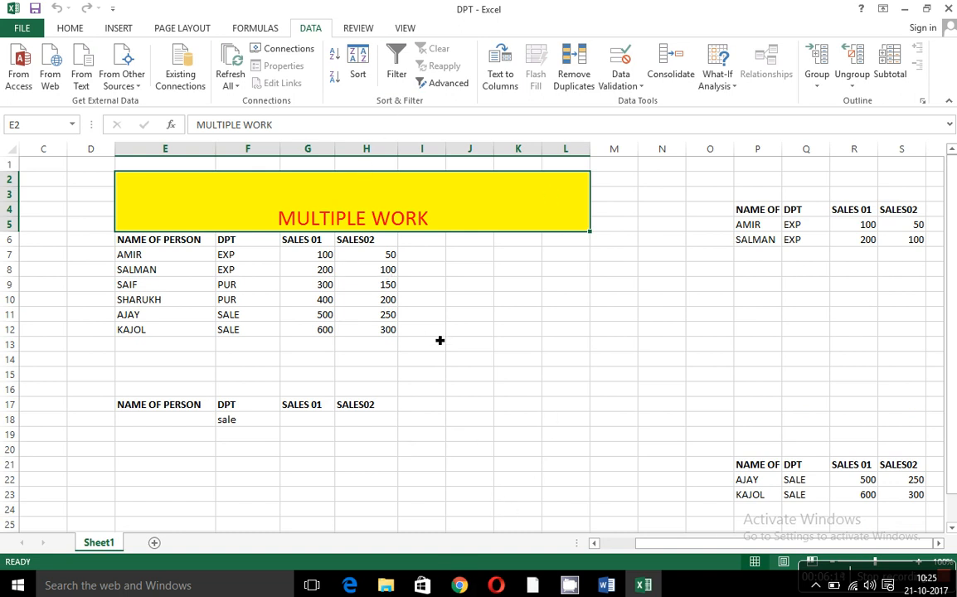
{"action": "left_click_drag", "start_coordinate": [133, 404], "coordinate": [580, 493]}
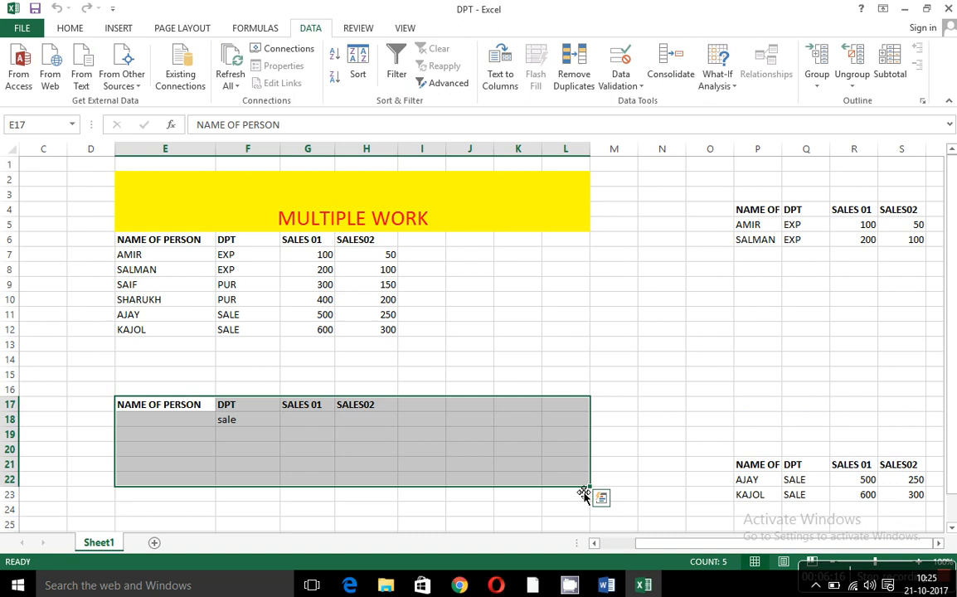
{"action": "scroll", "coordinate": [581, 491], "scroll_direction": "down", "scroll_amount": 1}
{"action": "left_click", "coordinate": [440, 276]}
{"action": "left_click_drag", "start_coordinate": [143, 197], "coordinate": [381, 301]}
{"action": "left_click", "coordinate": [518, 241]}
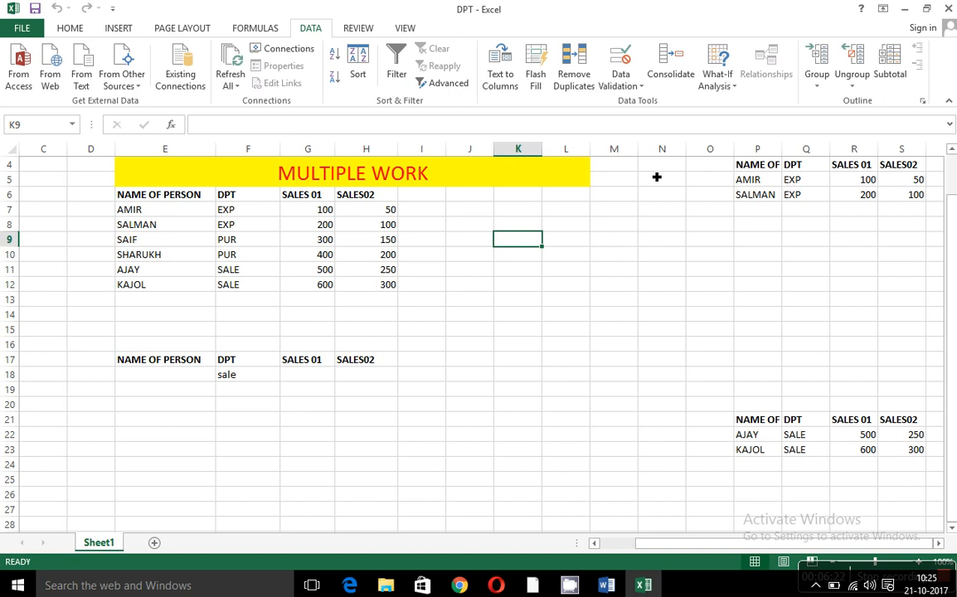
{"action": "scroll", "coordinate": [656, 266], "scroll_direction": "up", "scroll_amount": 1}
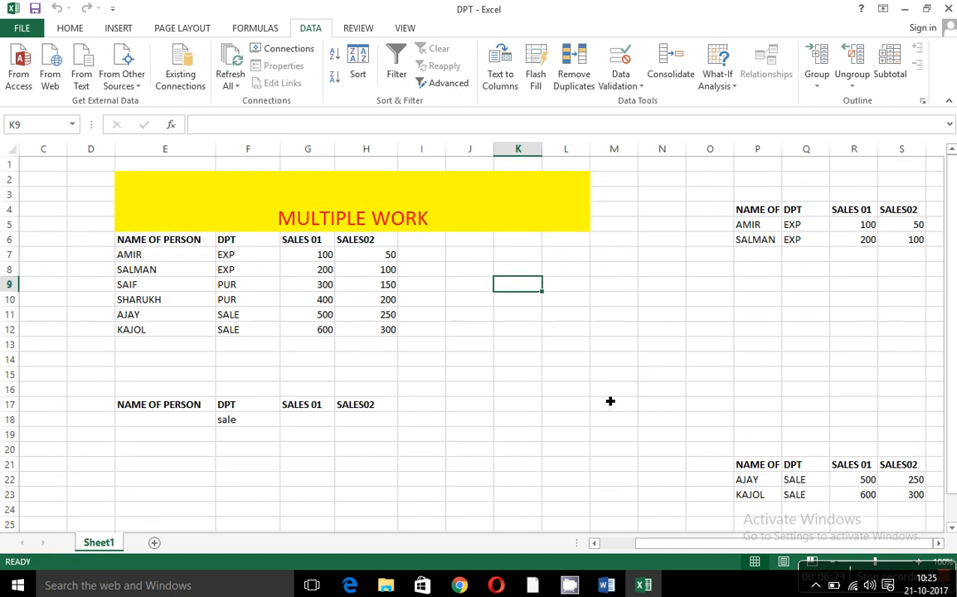
Delete the criteria block below the sales table and both copied filter result blocks in columns P to S
{"action": "left_click_drag", "start_coordinate": [143, 388], "coordinate": [455, 482]}
{"action": "key", "text": "Delete"}
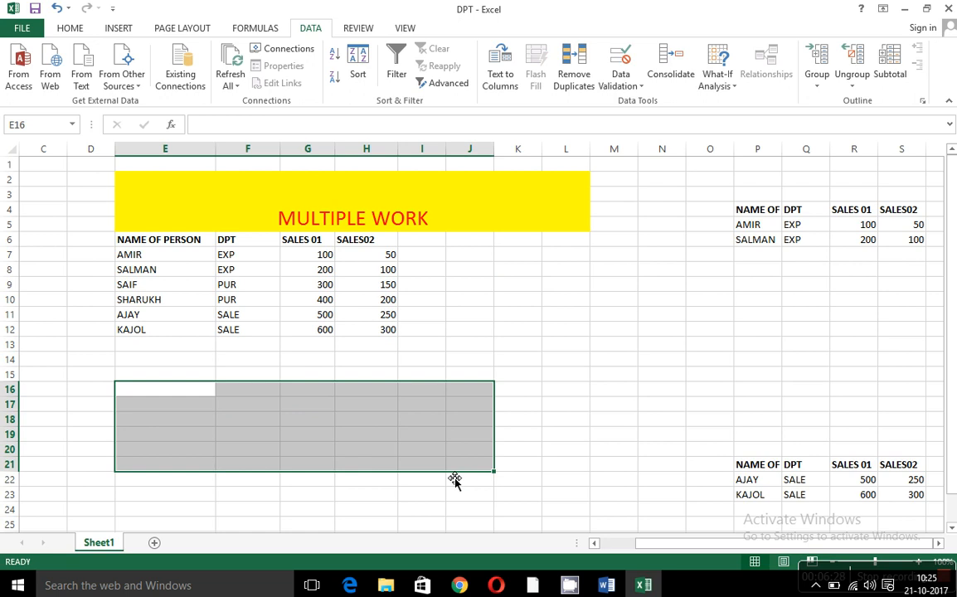
{"action": "left_click_drag", "start_coordinate": [719, 182], "coordinate": [237, 314]}
{"action": "key", "text": "Delete"}
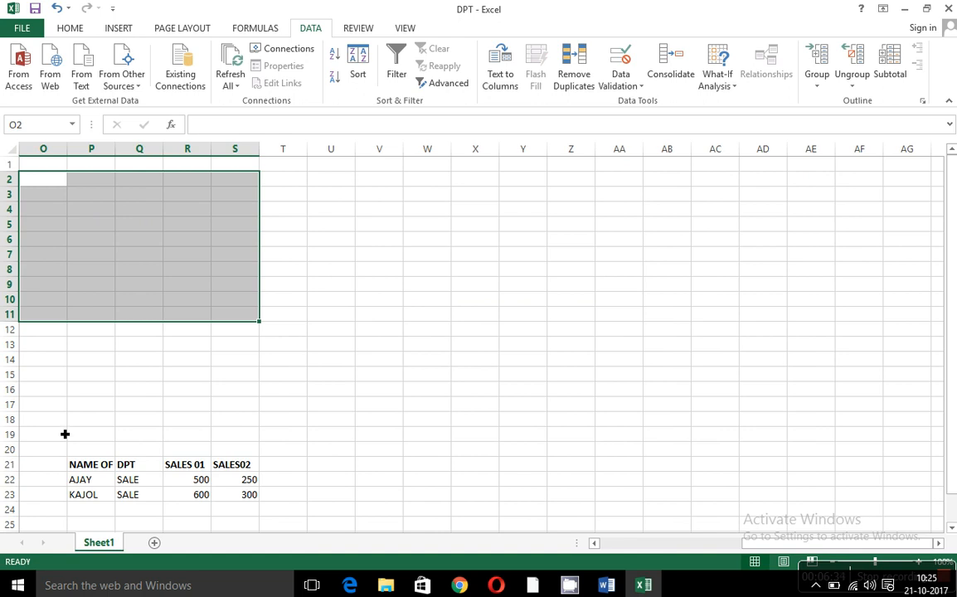
{"action": "left_click_drag", "start_coordinate": [65, 434], "coordinate": [287, 521]}
{"action": "key", "text": "Delete"}
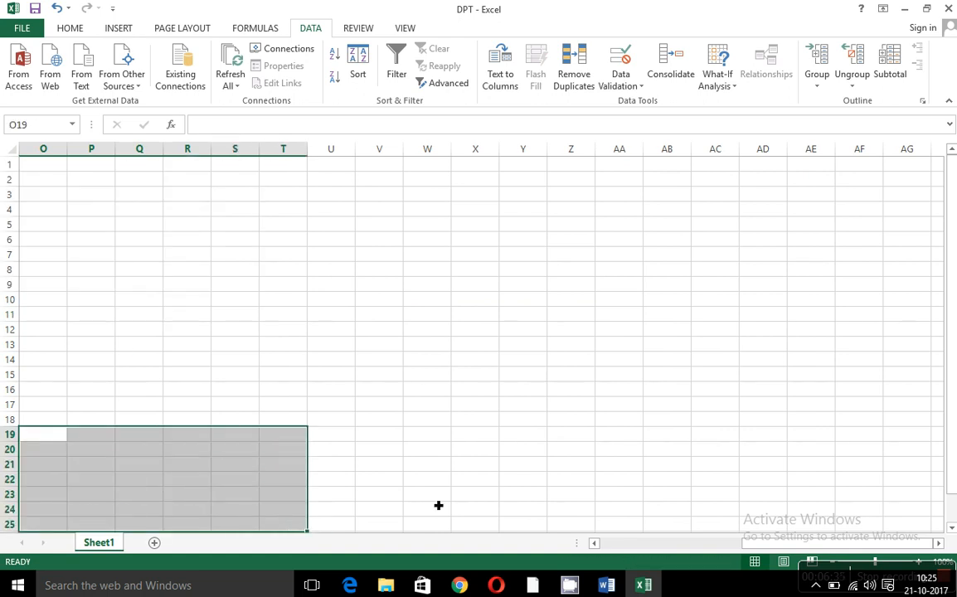
{"action": "left_click_drag", "start_coordinate": [782, 546], "coordinate": [630, 553]}
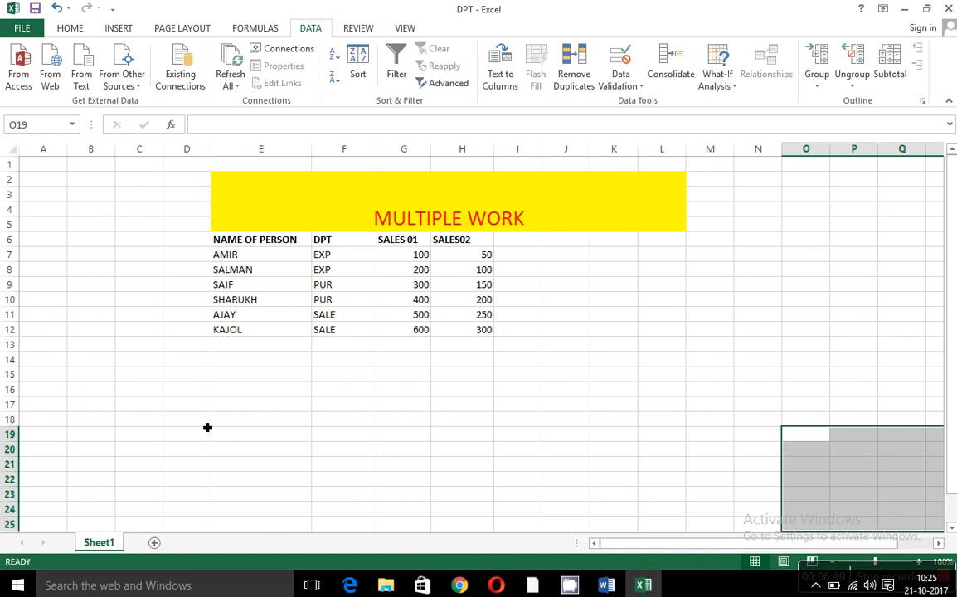
{"action": "left_click", "coordinate": [188, 417]}
{"action": "left_click_drag", "start_coordinate": [38, 253], "coordinate": [75, 344]}
{"action": "left_click", "coordinate": [277, 398]}
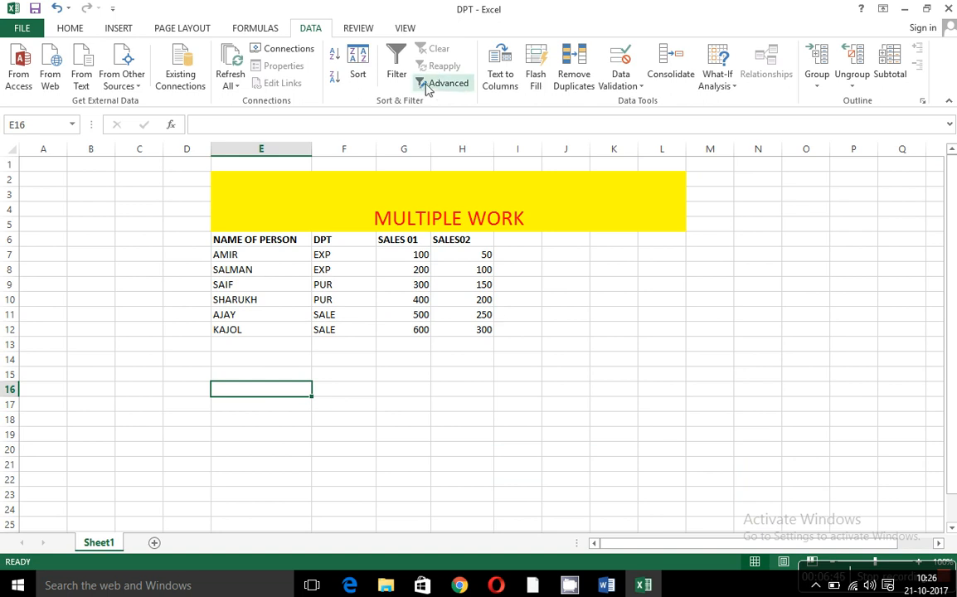
Create a PivotTable from the sales table E6:H12 on a new worksheet
{"action": "left_click", "coordinate": [120, 30]}
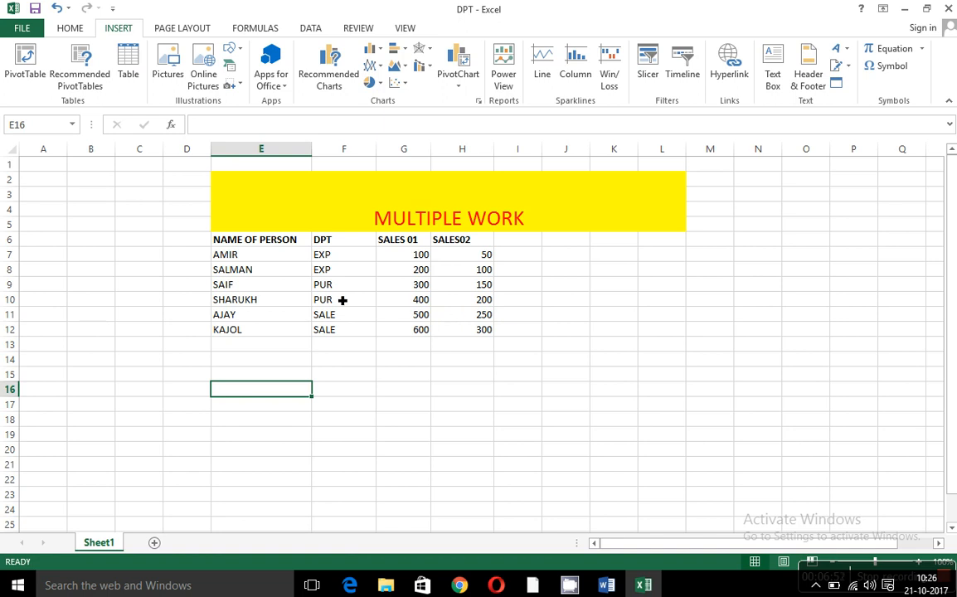
{"action": "left_click_drag", "start_coordinate": [250, 242], "coordinate": [477, 332]}
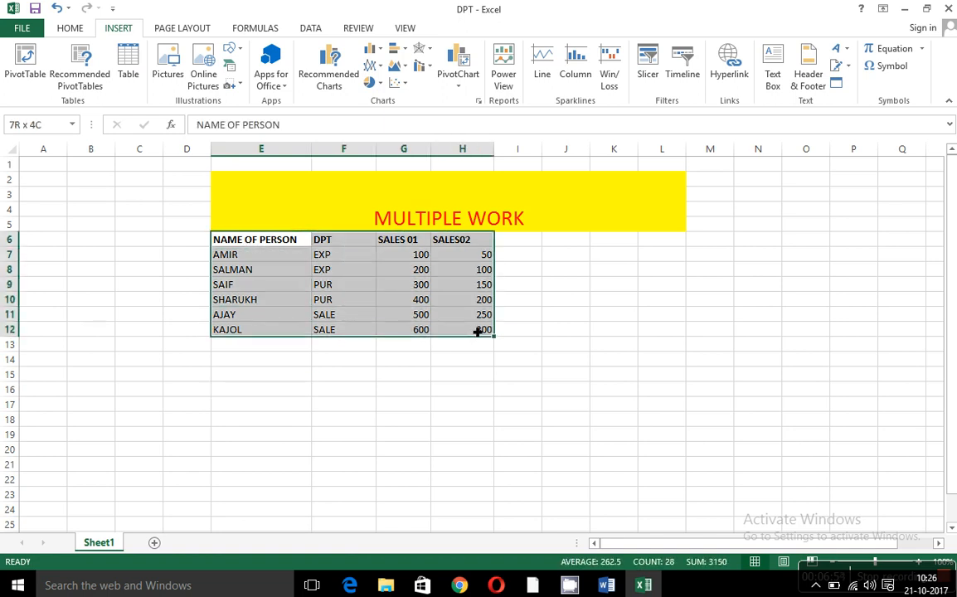
{"action": "left_click", "coordinate": [38, 73]}
{"action": "left_click_drag", "start_coordinate": [590, 221], "coordinate": [684, 170]}
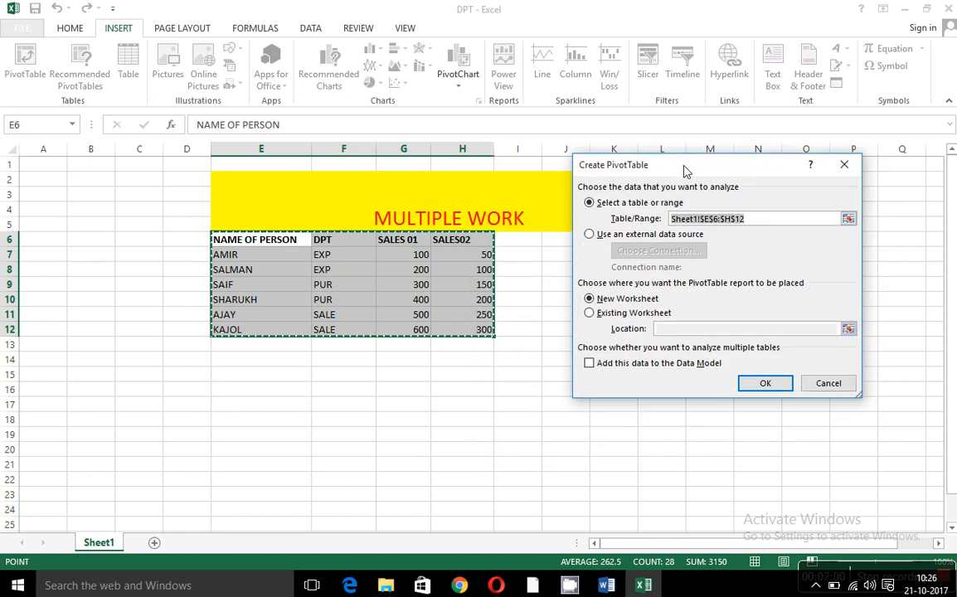
{"action": "left_click", "coordinate": [765, 383]}
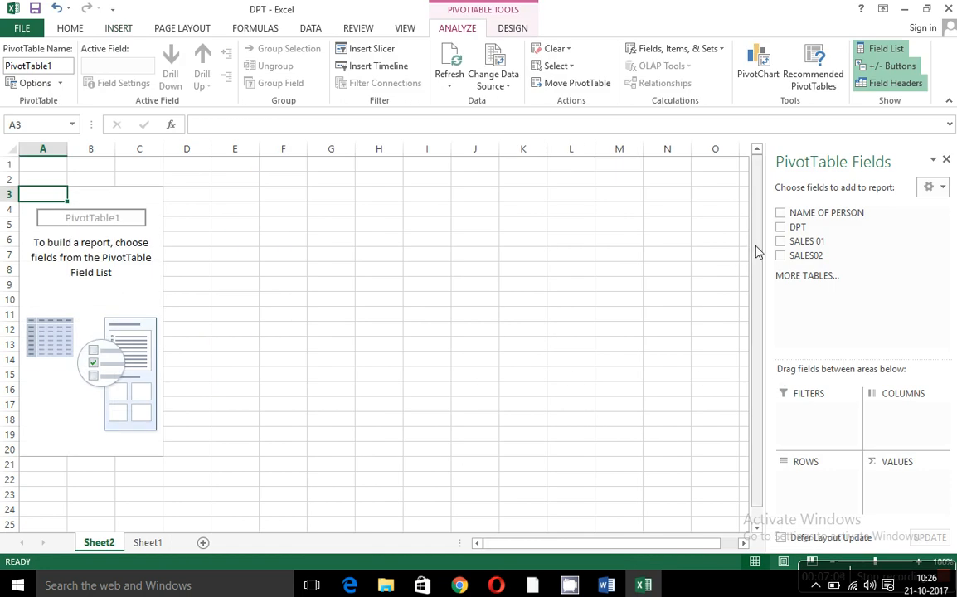
Add DPT and NAME OF PERSON as nested pivot rows, and collapse the EXP, PUR and SALE groups
{"action": "left_click", "coordinate": [781, 227]}
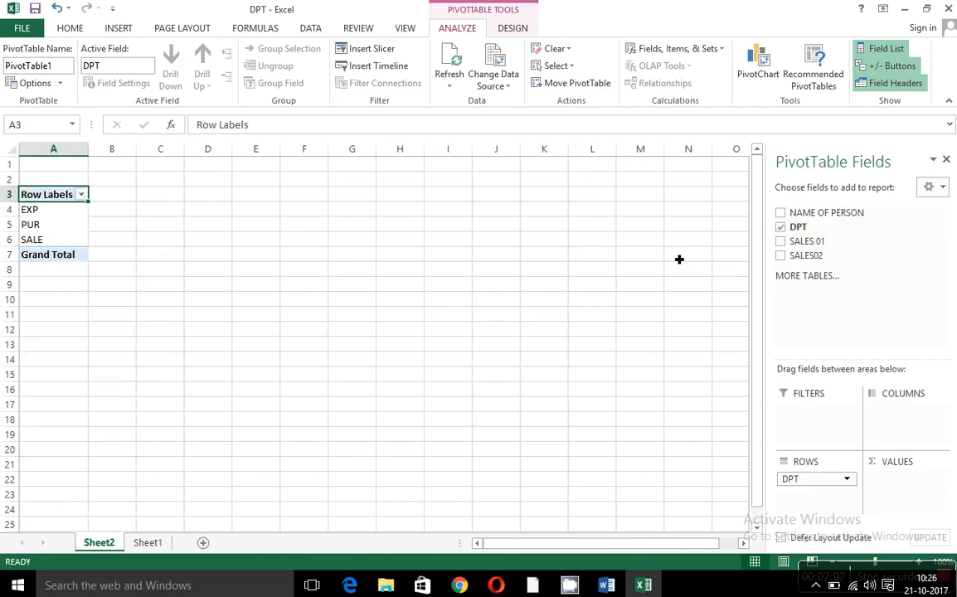
{"action": "left_click", "coordinate": [782, 213]}
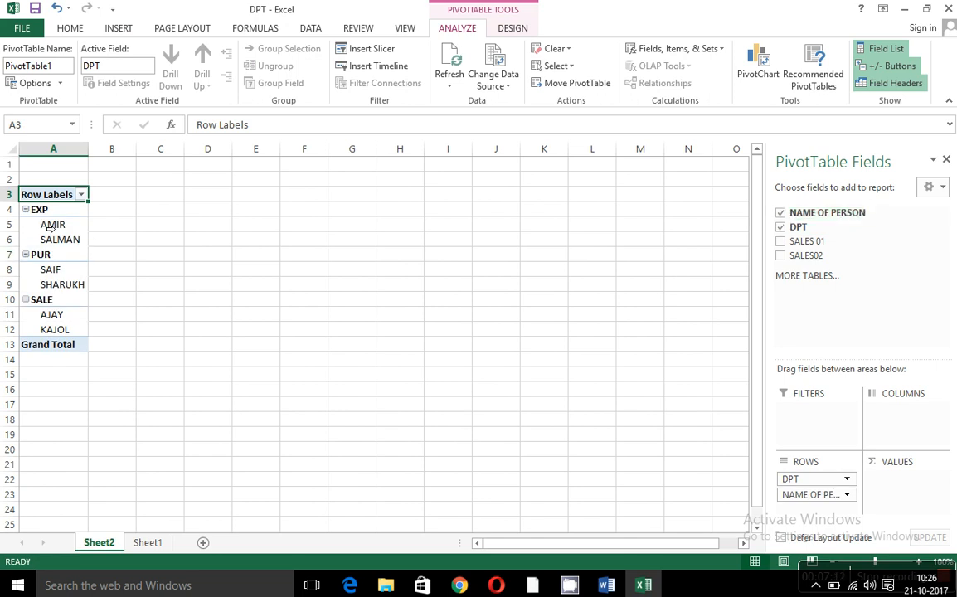
{"action": "left_click", "coordinate": [26, 210]}
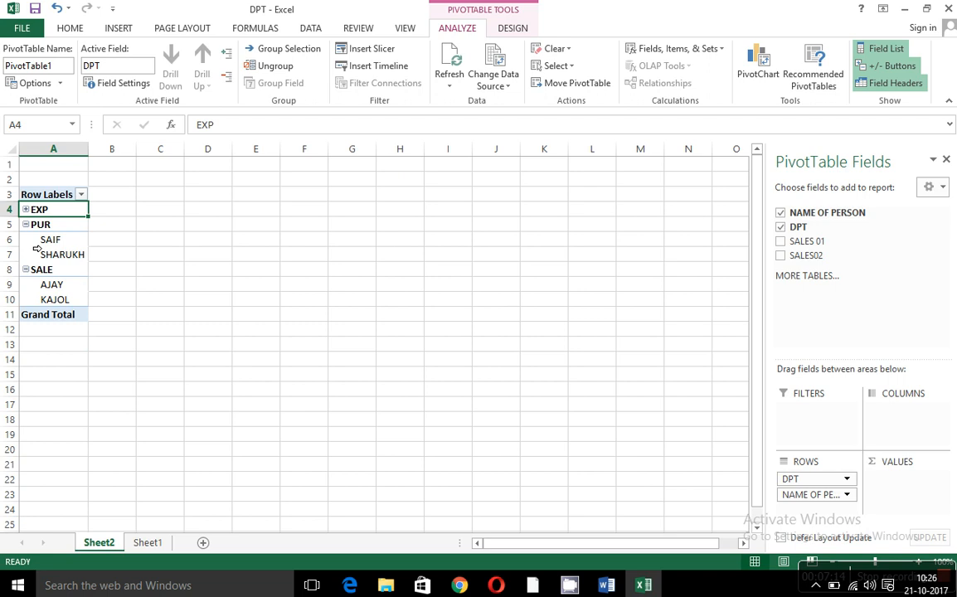
{"action": "left_click", "coordinate": [25, 225]}
{"action": "left_click", "coordinate": [26, 240]}
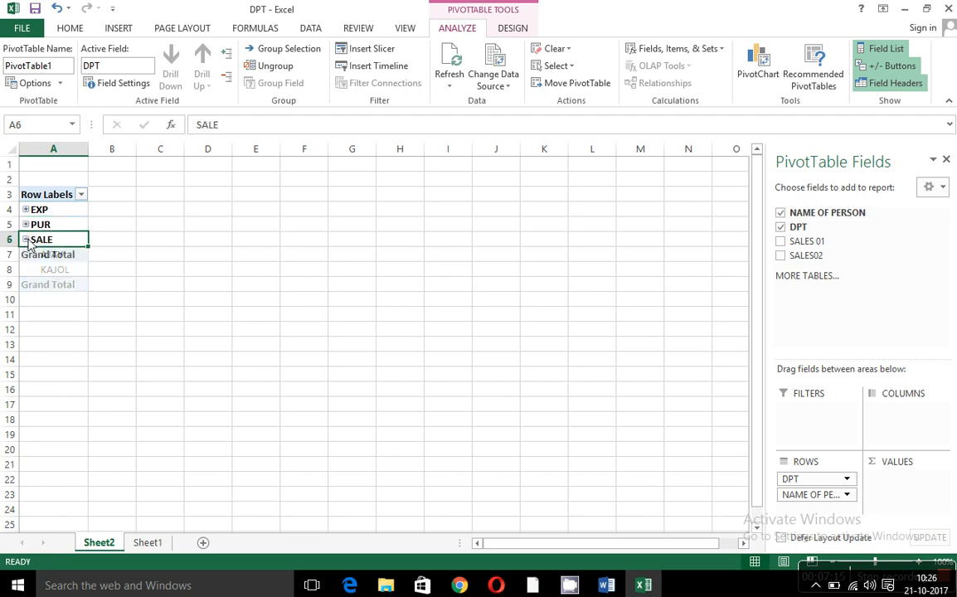
Add SALES 01 and SALES02 to the pivot table's values, and check the breakdown of the EXP group
{"action": "left_click", "coordinate": [781, 243]}
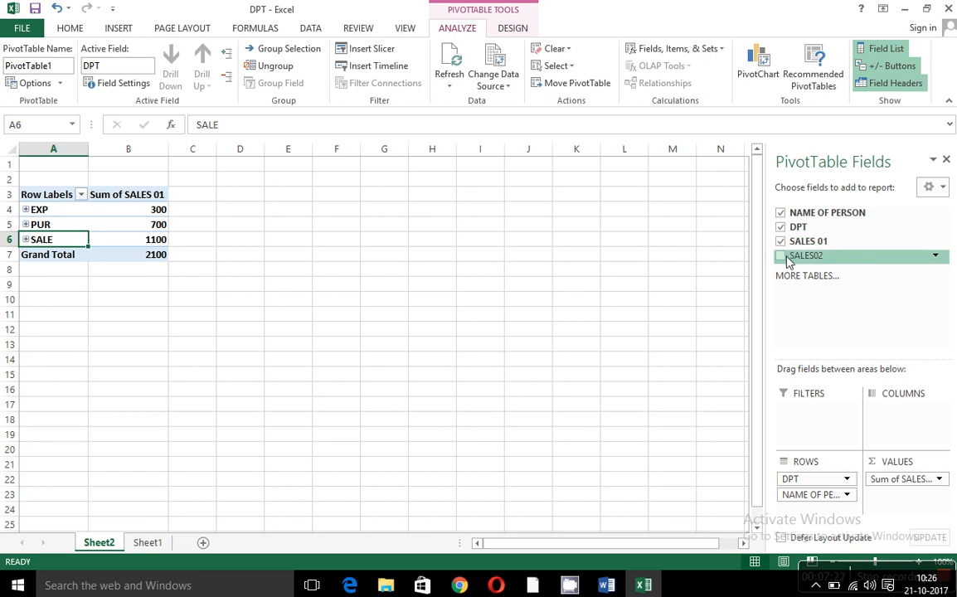
{"action": "left_click", "coordinate": [781, 257]}
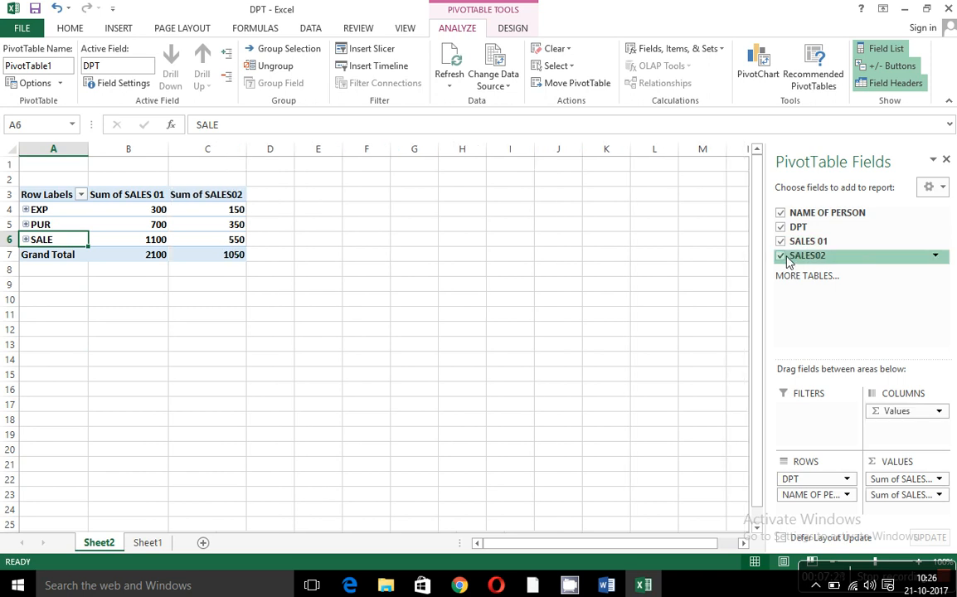
{"action": "left_click", "coordinate": [26, 209]}
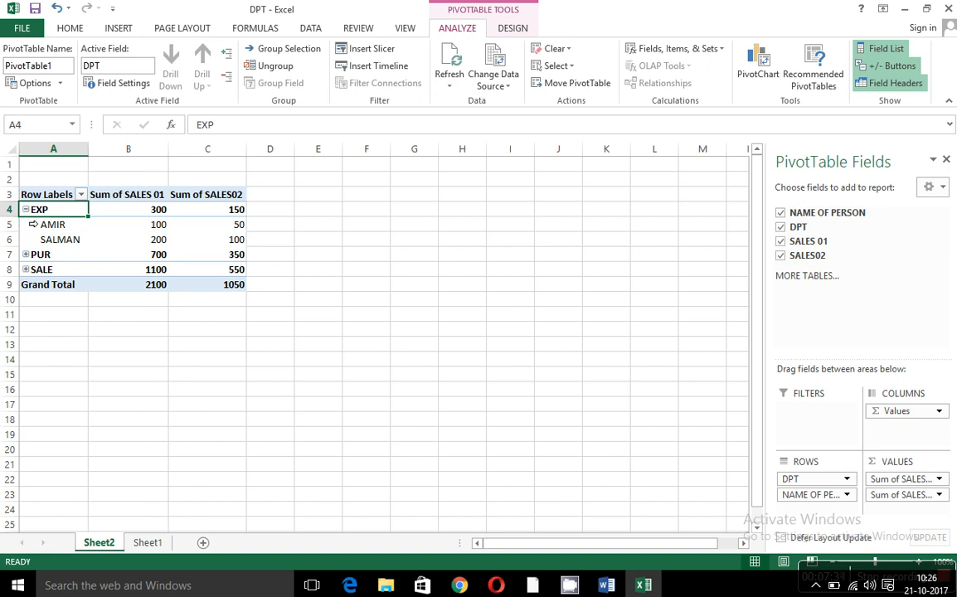
{"action": "left_click", "coordinate": [26, 210]}
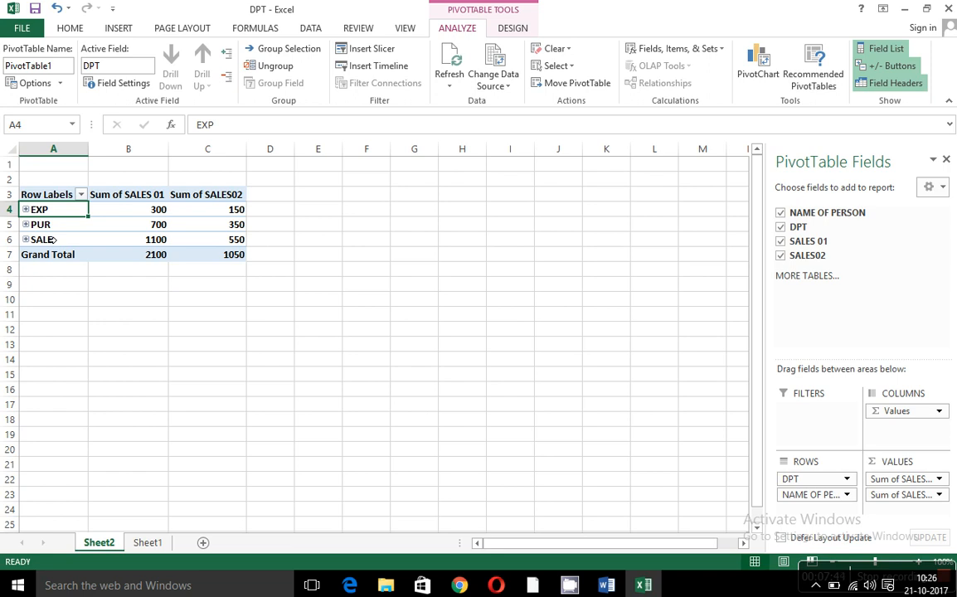
Examine the pivot table's department rows, the persons within EXP and the grand total of SALES 01
{"action": "left_click", "coordinate": [119, 362]}
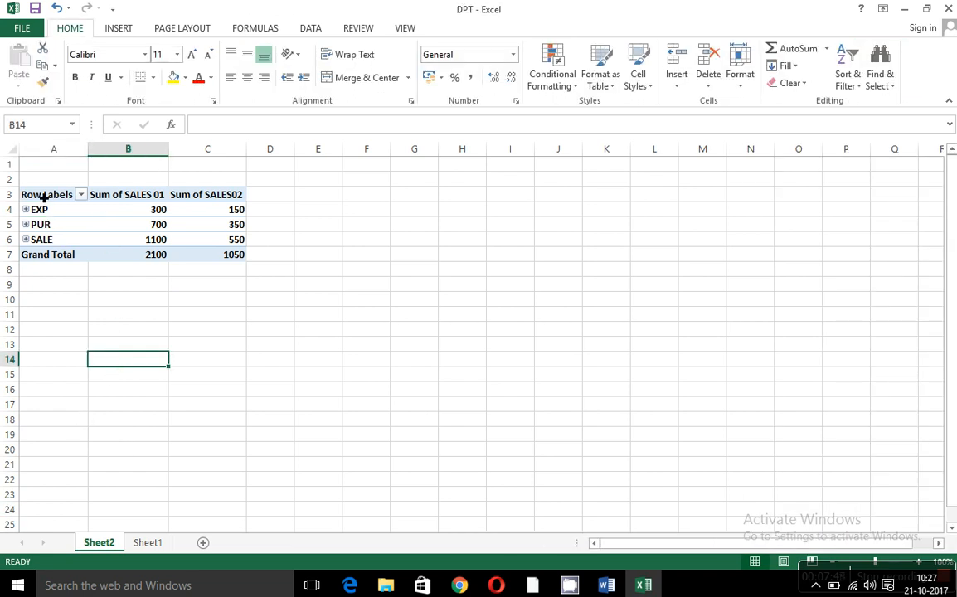
{"action": "left_click_drag", "start_coordinate": [43, 196], "coordinate": [48, 240]}
{"action": "left_click", "coordinate": [53, 359]}
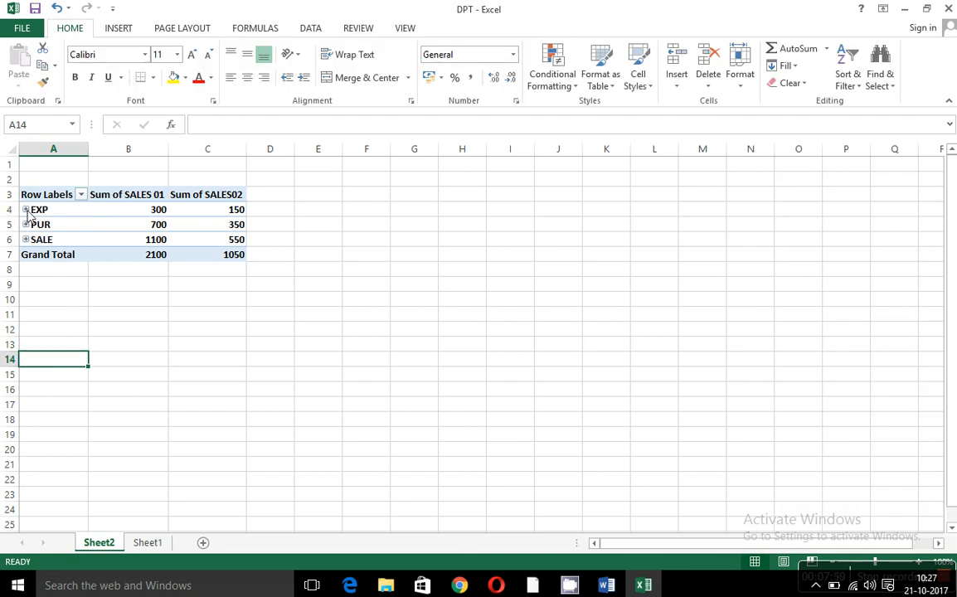
{"action": "left_click", "coordinate": [26, 210]}
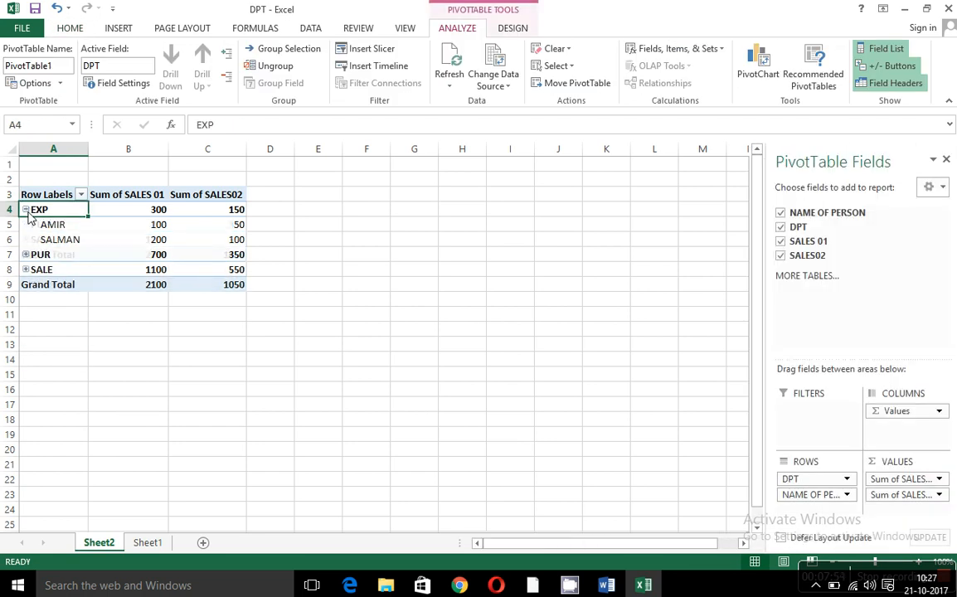
{"action": "left_click", "coordinate": [26, 210]}
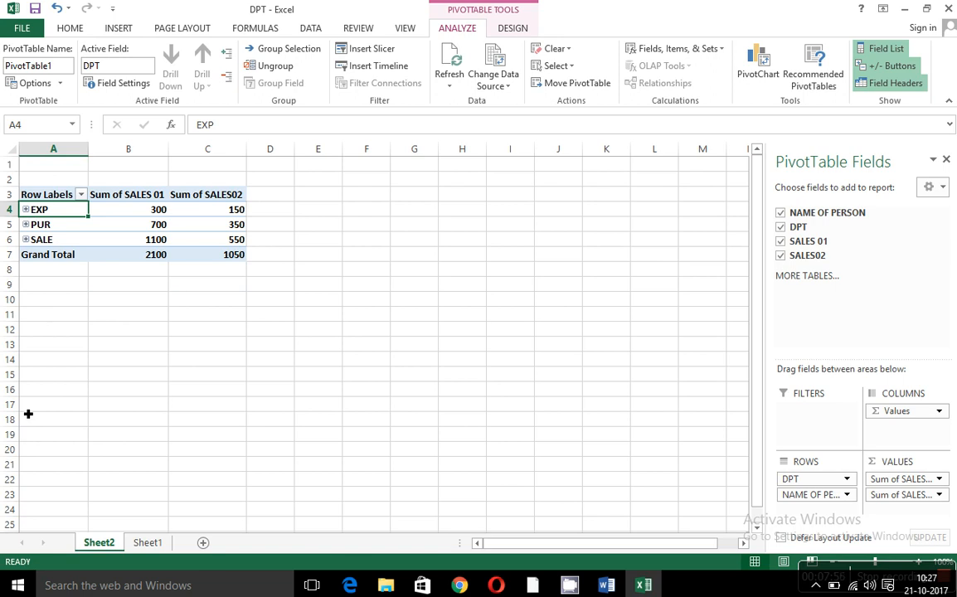
{"action": "left_click", "coordinate": [41, 315]}
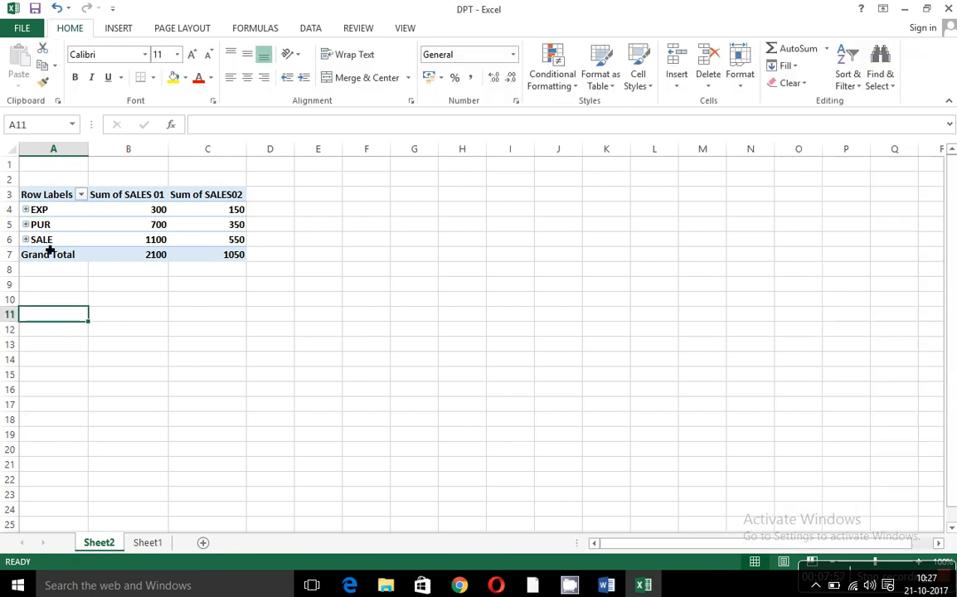
{"action": "left_click", "coordinate": [153, 255]}
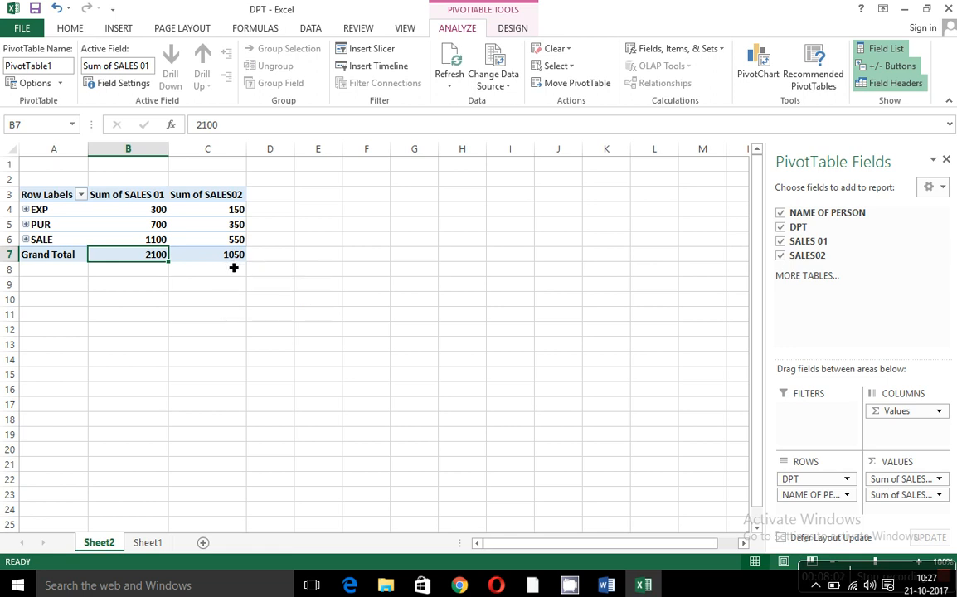
{"action": "left_click", "coordinate": [366, 256]}
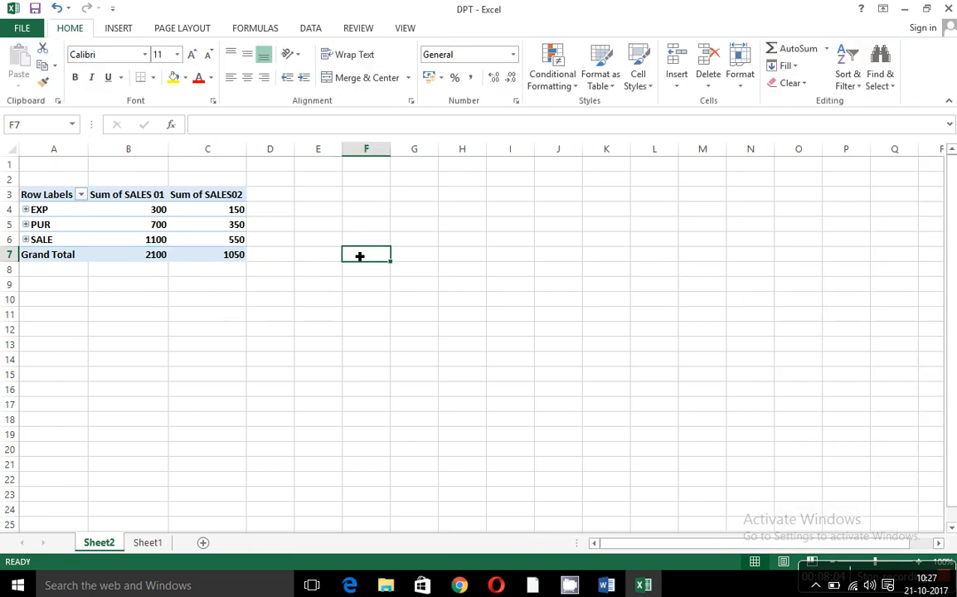
{"action": "type", "text": "=("}
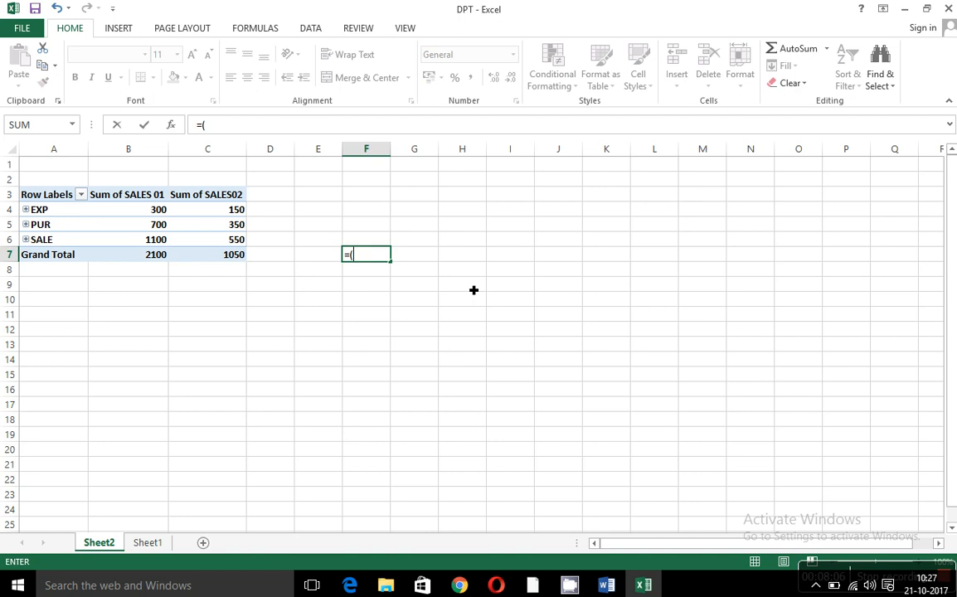
{"action": "key", "text": "Left"}
{"action": "key", "text": "Left"}
{"action": "key", "text": "Left"}
{"action": "key", "text": "Left"}
{"action": "type", "text": "-"}
{"action": "key", "text": "Left"}
{"action": "key", "text": "Left"}
{"action": "key", "text": "Left"}
{"action": "type", "text": ")("}
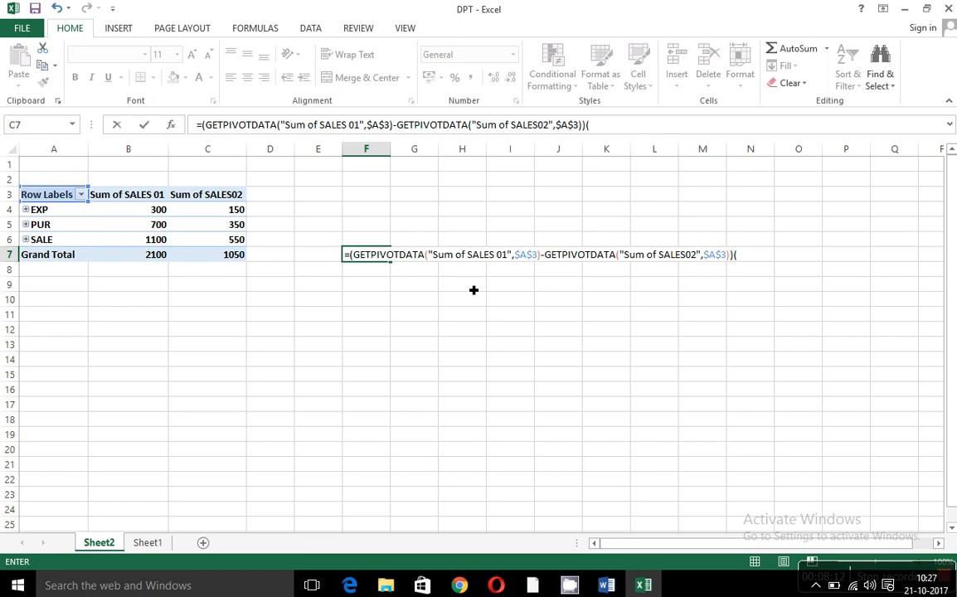
{"action": "key", "text": "Escape"}
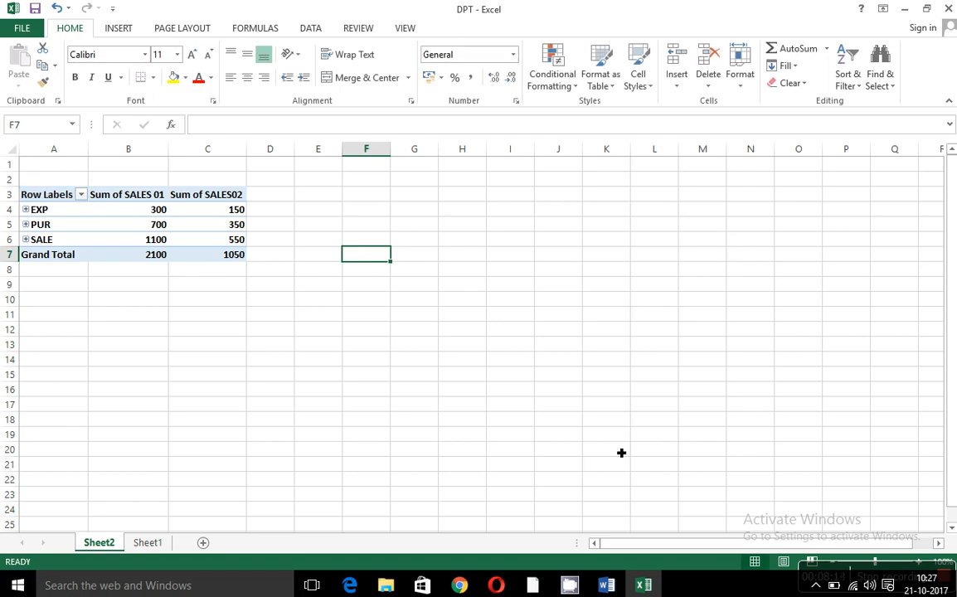
Create a second PivotTable from E6:H12 on Sheet1, placing it on a new worksheet
{"action": "left_click", "coordinate": [146, 544]}
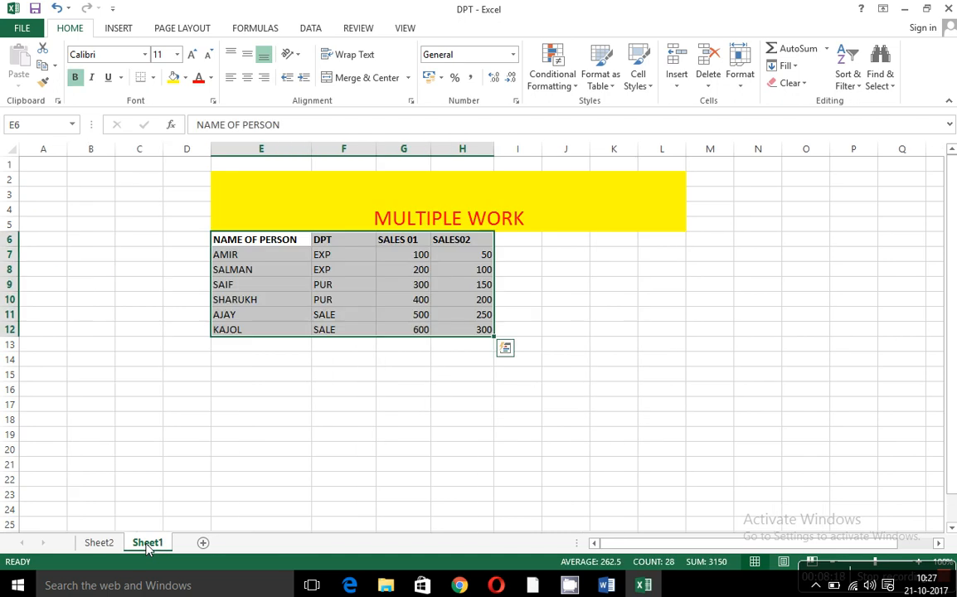
{"action": "left_click", "coordinate": [274, 437]}
{"action": "left_click_drag", "start_coordinate": [224, 243], "coordinate": [474, 331]}
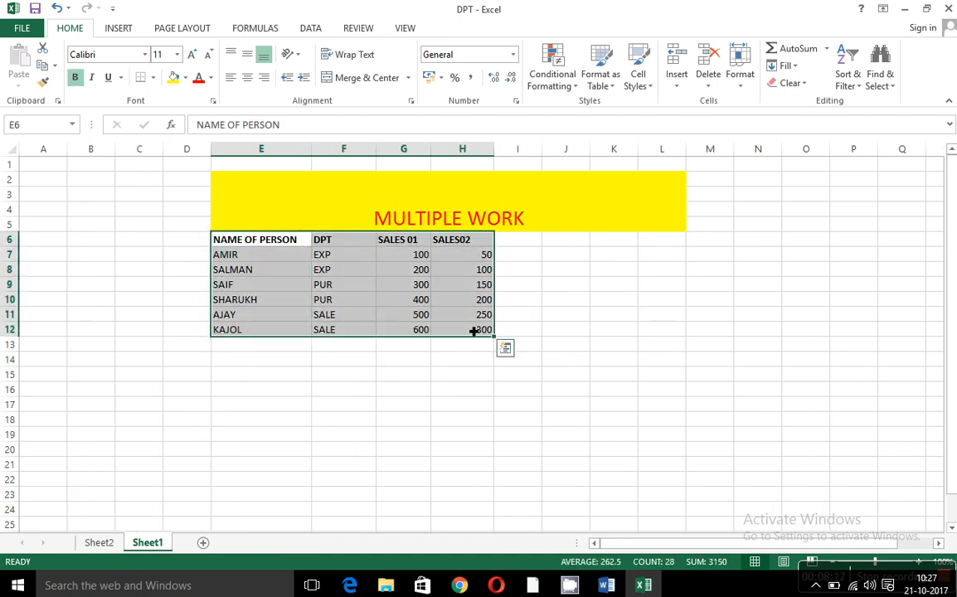
{"action": "left_click", "coordinate": [121, 26]}
{"action": "left_click", "coordinate": [25, 63]}
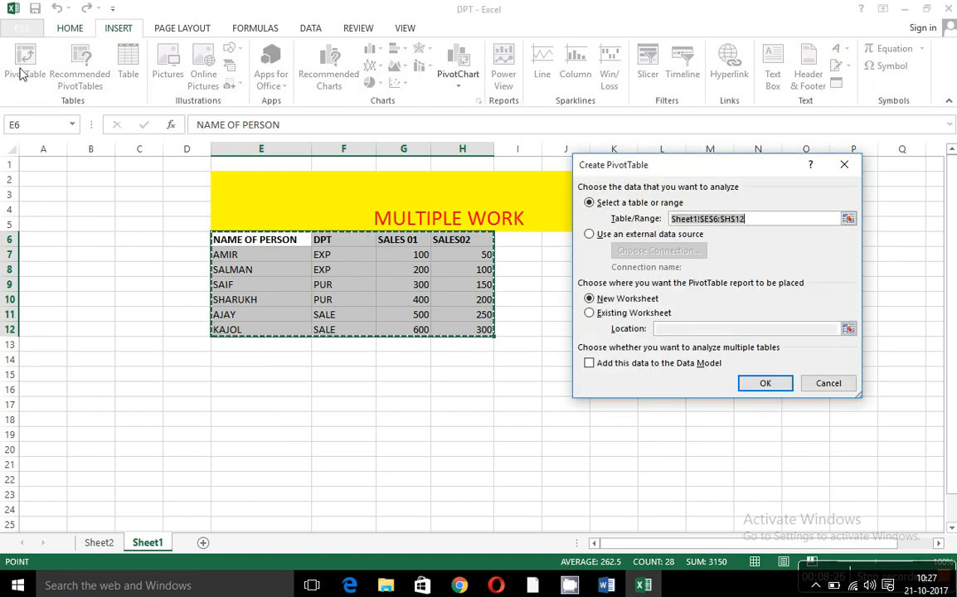
{"action": "left_click", "coordinate": [767, 384]}
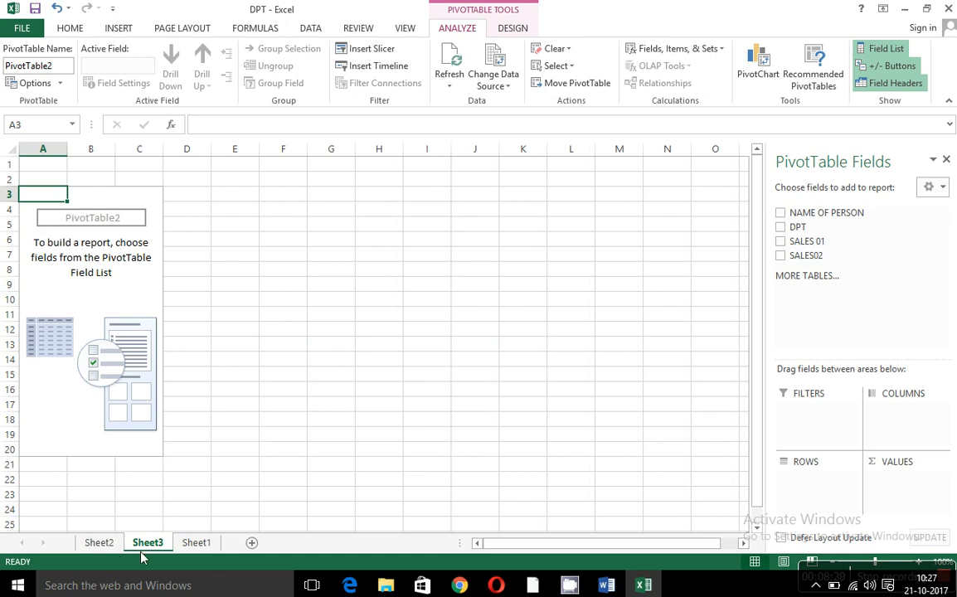
Try nesting DPT under NAME OF PERSON in the new pivot table's rows, and clear that row arrangement
{"action": "left_click", "coordinate": [781, 214]}
{"action": "left_click", "coordinate": [780, 226]}
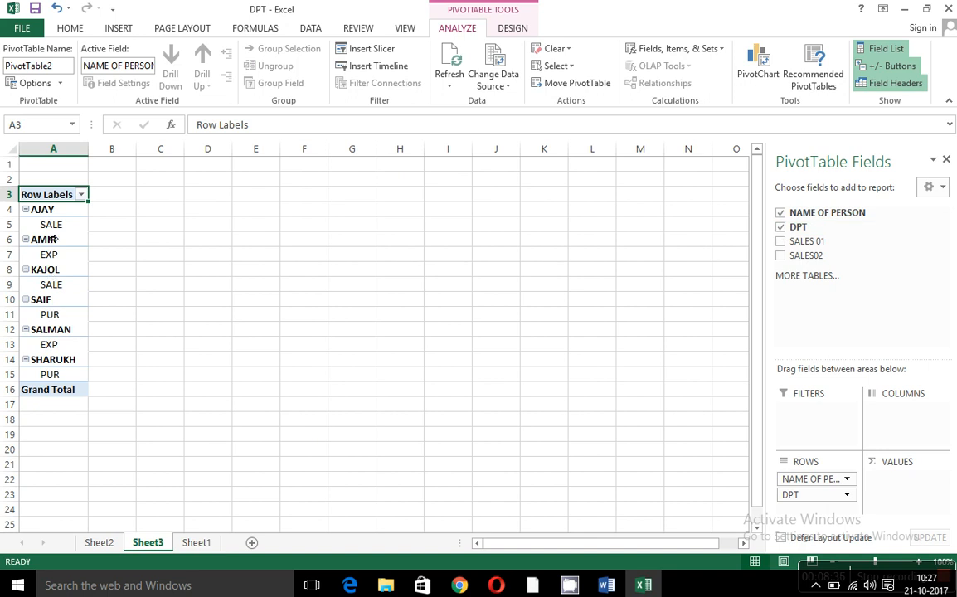
{"action": "left_click", "coordinate": [780, 213]}
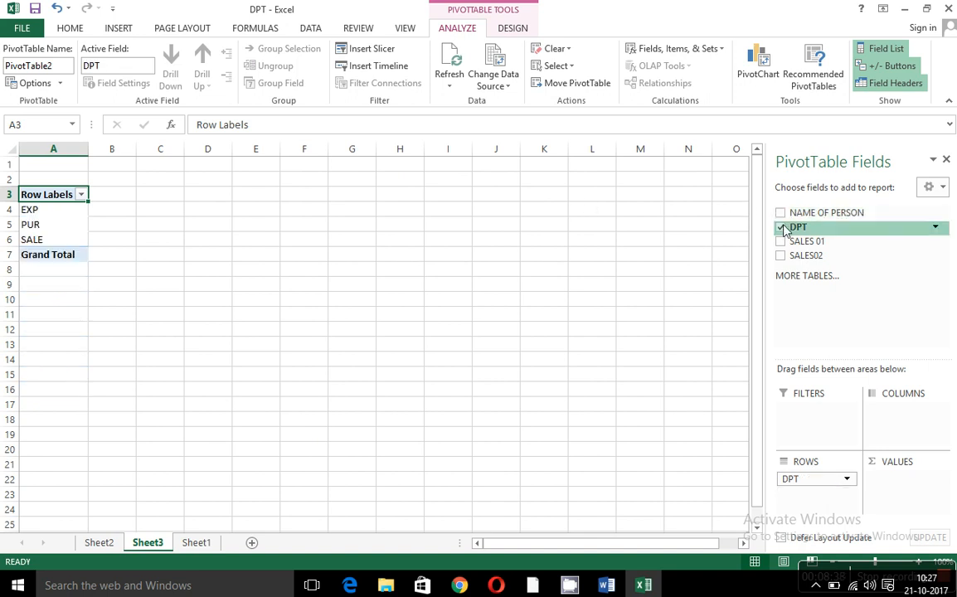
{"action": "left_click", "coordinate": [780, 227]}
{"action": "left_click", "coordinate": [780, 213]}
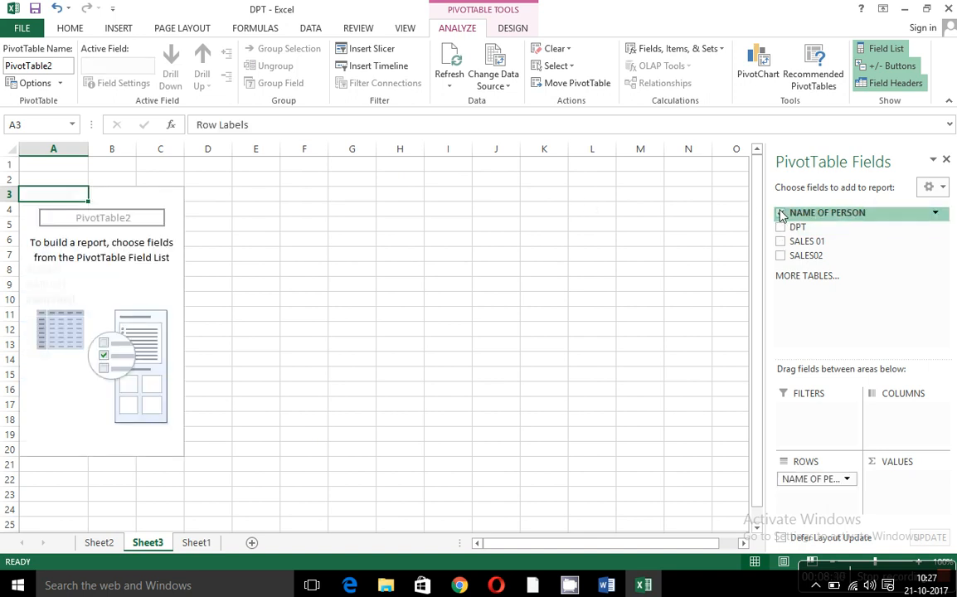
Add DPT followed by NAME OF PERSON as pivot rows, with SALES 01 and SALES02 as summed values
{"action": "left_click", "coordinate": [780, 227]}
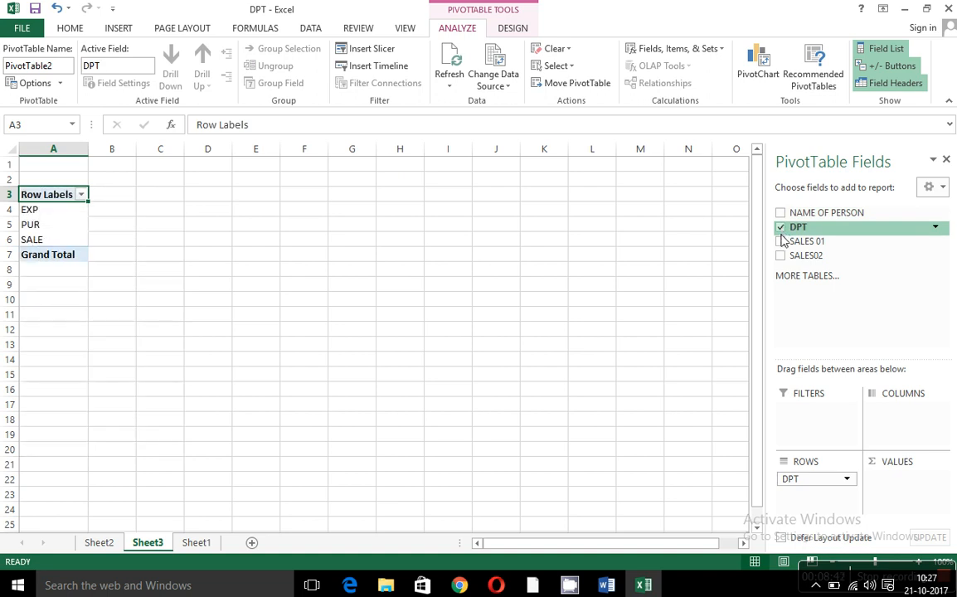
{"action": "left_click", "coordinate": [780, 213]}
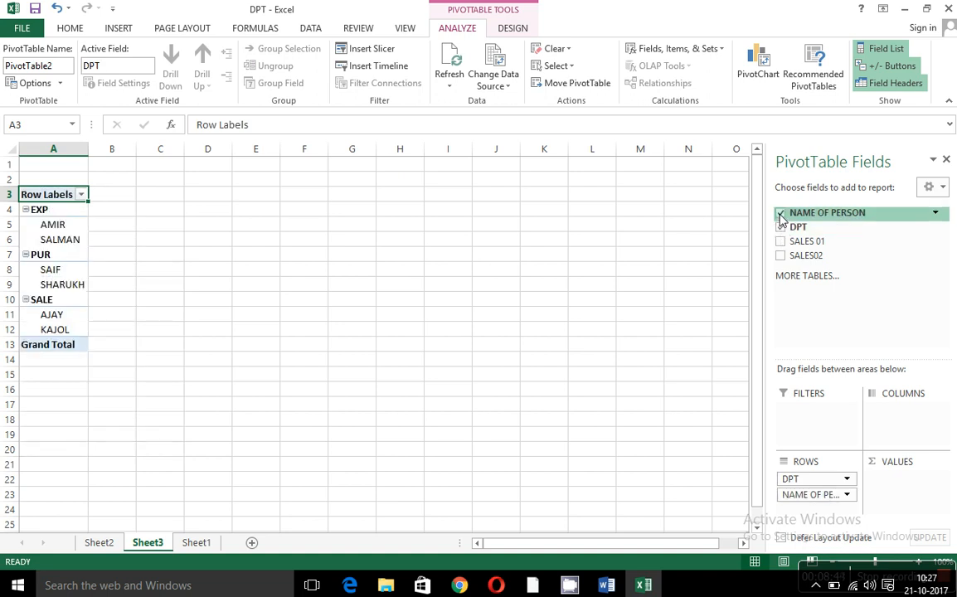
{"action": "left_click", "coordinate": [780, 241]}
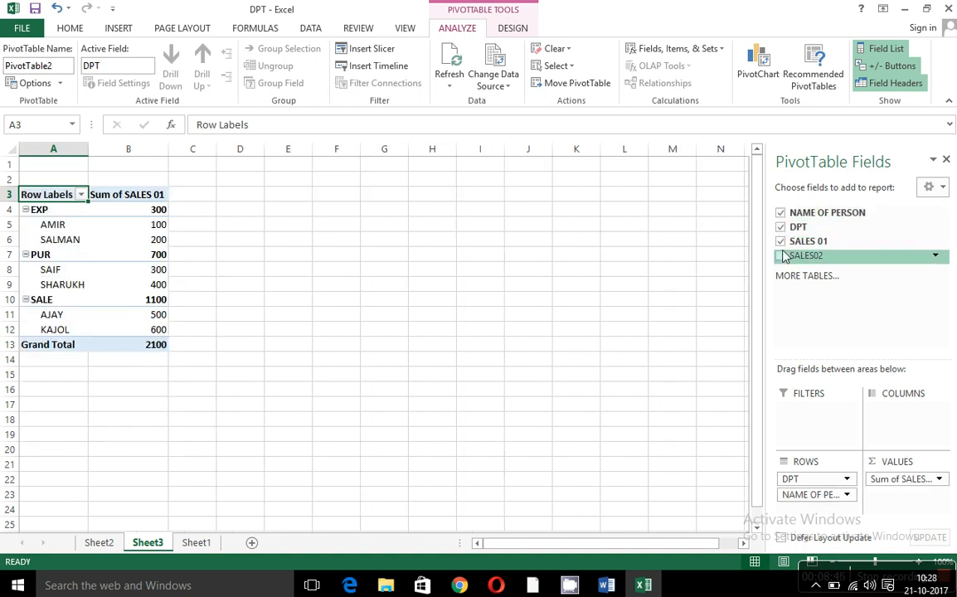
{"action": "left_click", "coordinate": [780, 256]}
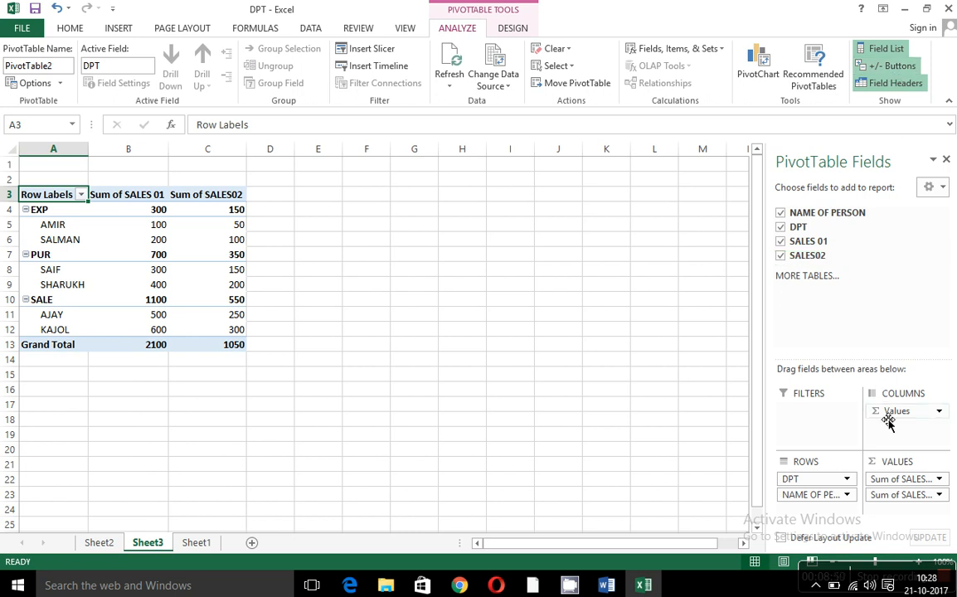
Add SALES02 as a column field and collapse the EXP, PUR and SALE departments in the pivot table
{"action": "left_click_drag", "start_coordinate": [806, 255], "coordinate": [895, 427]}
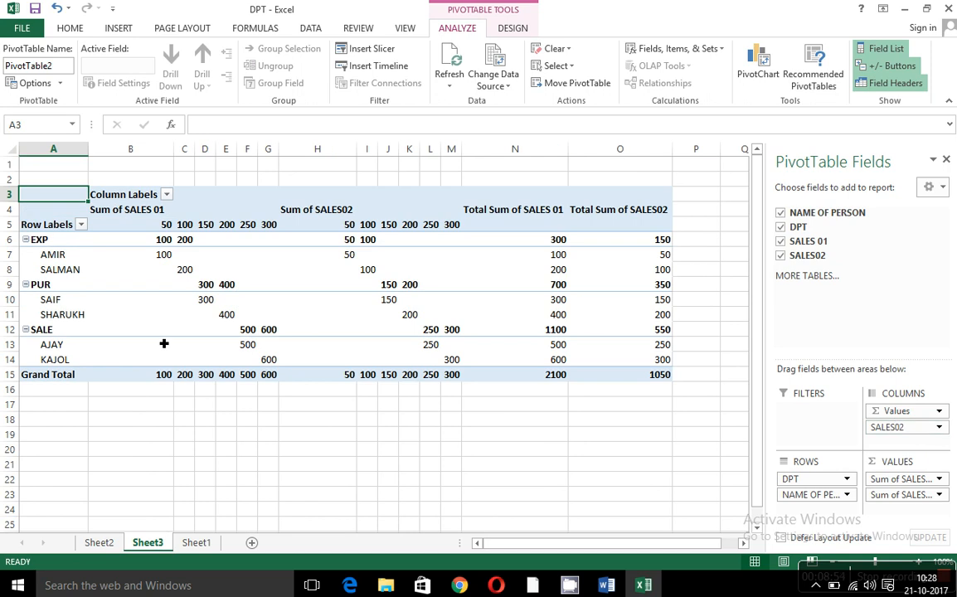
{"action": "left_click", "coordinate": [25, 238]}
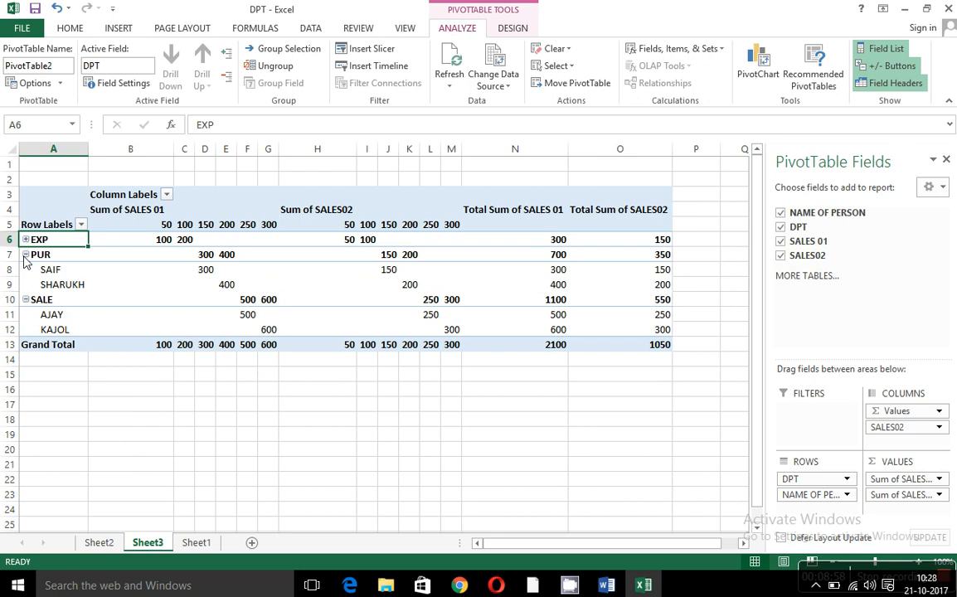
{"action": "left_click", "coordinate": [26, 254]}
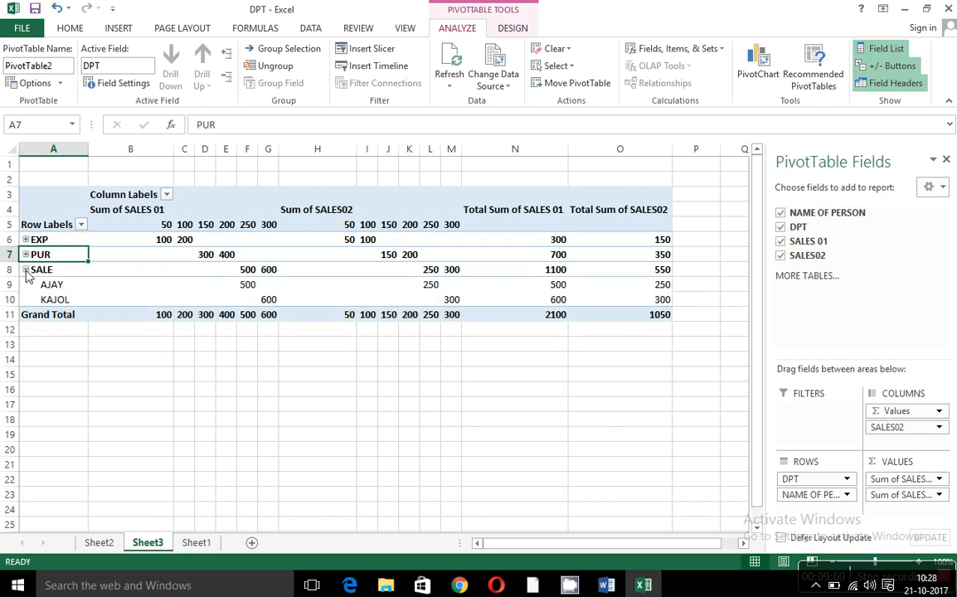
{"action": "left_click", "coordinate": [25, 270]}
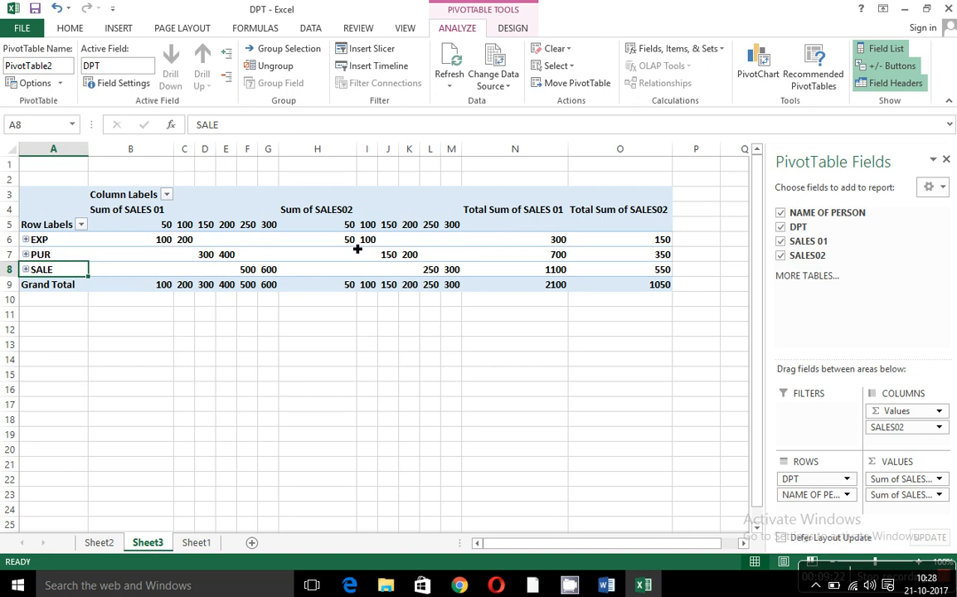
Move SALES02 from the columns to the report filter, and hide the pivot table's field list and field headers
{"action": "left_click_drag", "start_coordinate": [884, 427], "coordinate": [809, 427]}
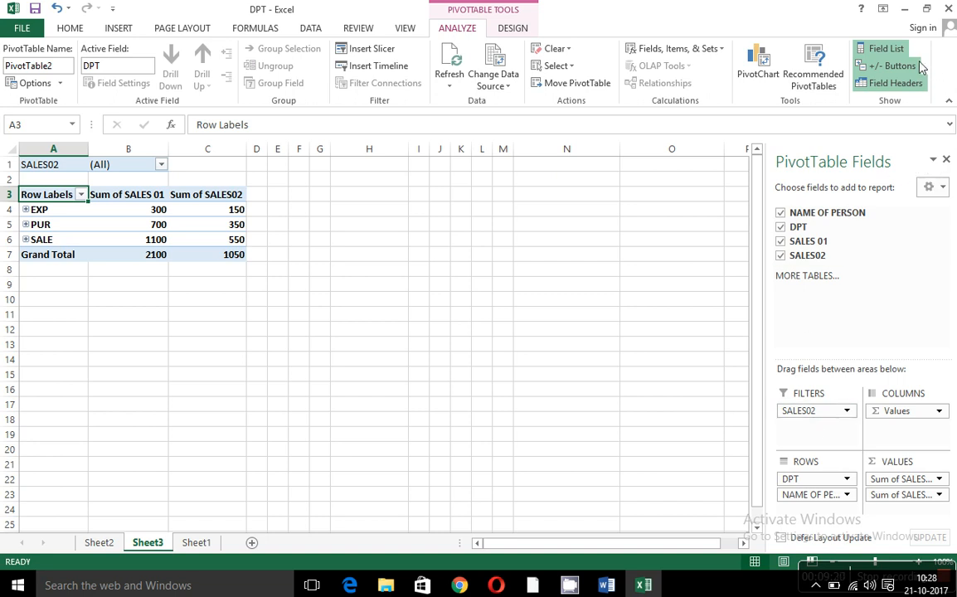
{"action": "left_click", "coordinate": [879, 70]}
{"action": "left_click", "coordinate": [881, 68]}
{"action": "left_click", "coordinate": [884, 48]}
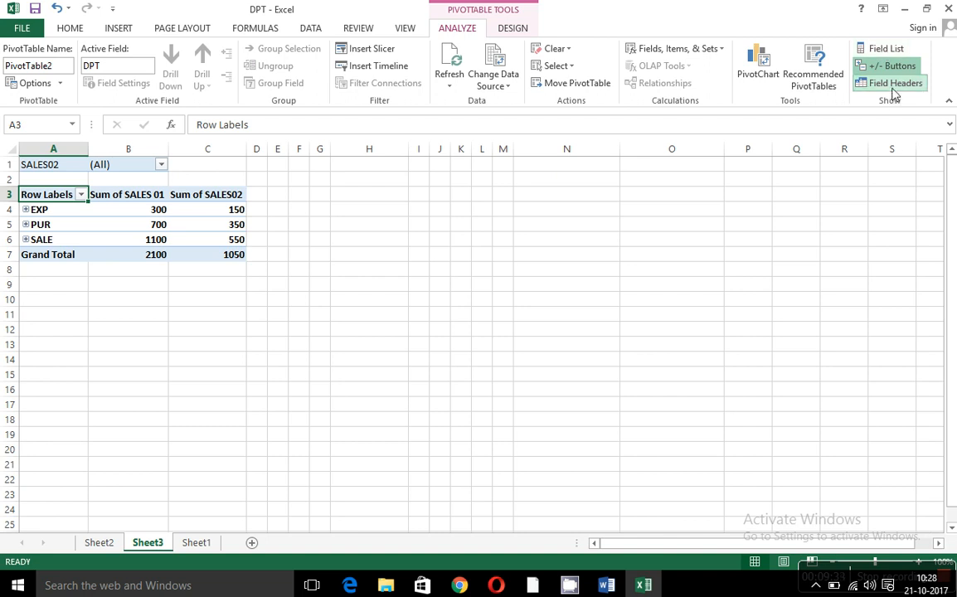
{"action": "left_click", "coordinate": [893, 84]}
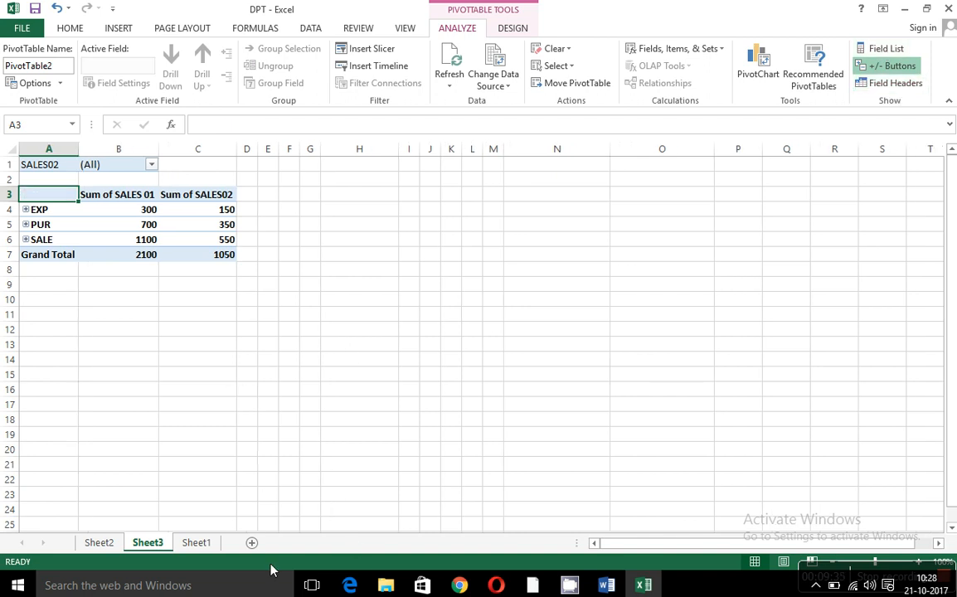
Insert a clustered column chart from E6:H12 on Sheet1 and place it beside the sales table over columns K to Q
{"action": "left_click", "coordinate": [190, 544]}
{"action": "left_click", "coordinate": [218, 495]}
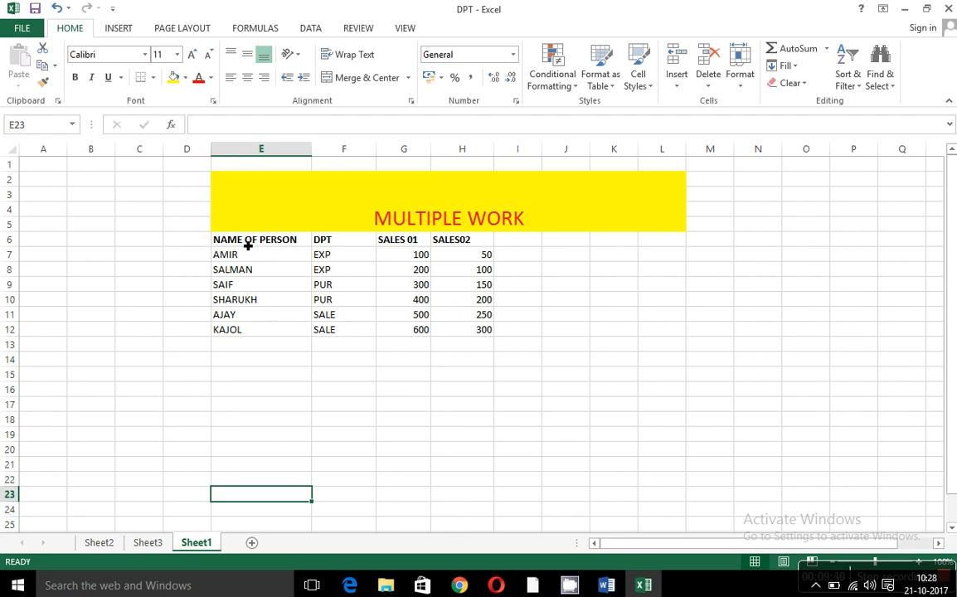
{"action": "left_click_drag", "start_coordinate": [247, 245], "coordinate": [486, 328]}
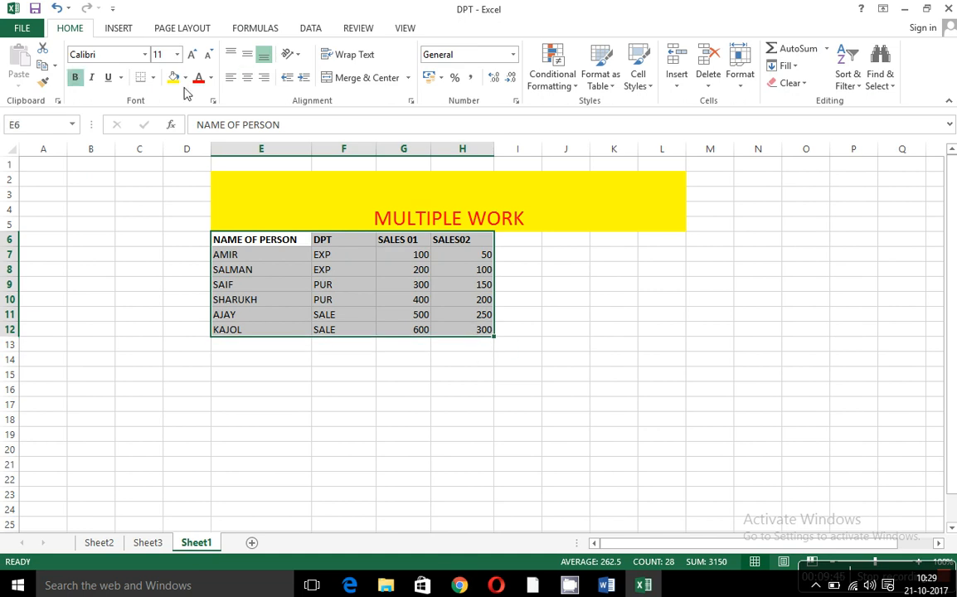
{"action": "left_click", "coordinate": [123, 28]}
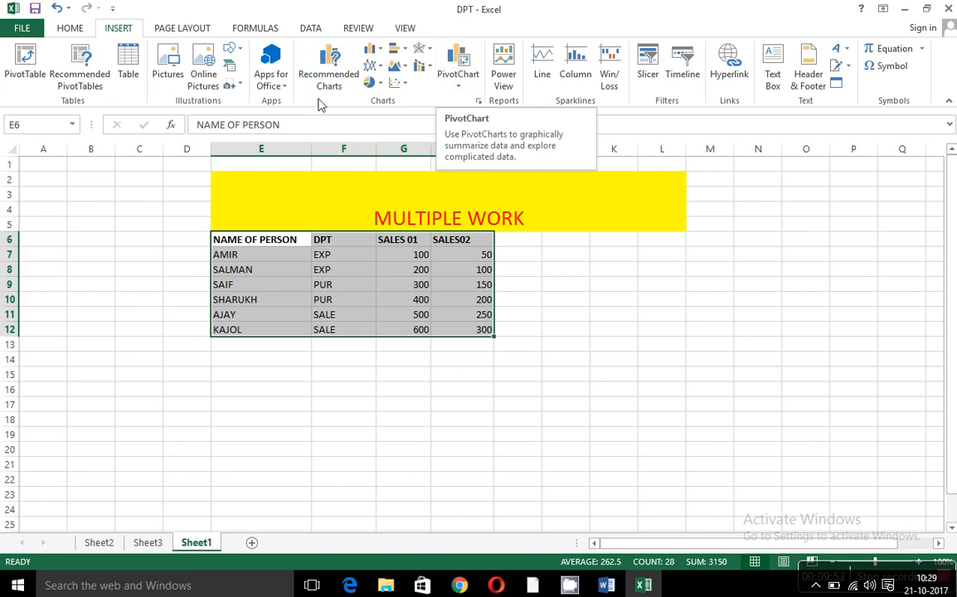
{"action": "left_click", "coordinate": [377, 50]}
{"action": "left_click", "coordinate": [384, 98]}
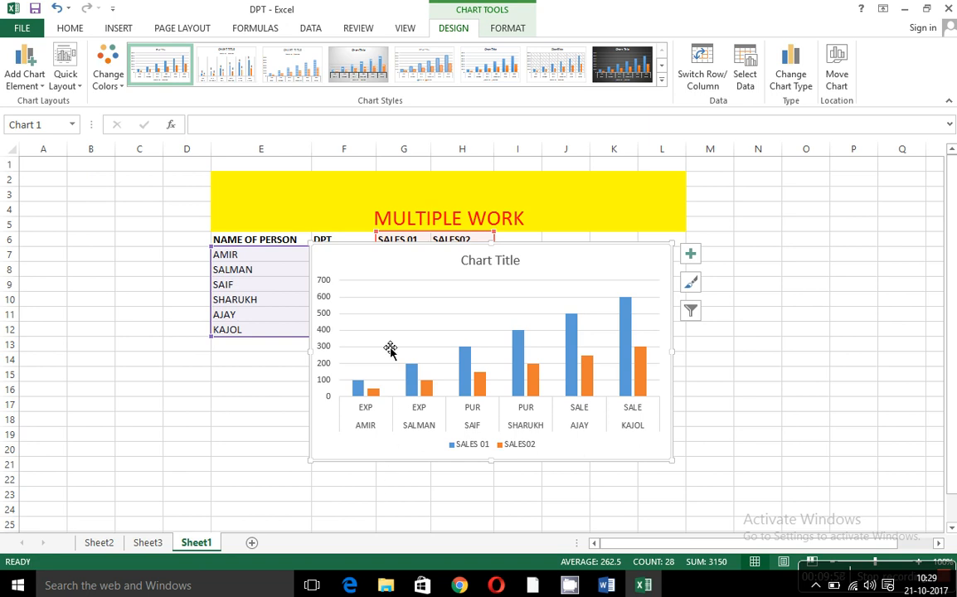
{"action": "left_click_drag", "start_coordinate": [492, 250], "coordinate": [808, 170]}
{"action": "mouse_move", "coordinate": [632, 307]}
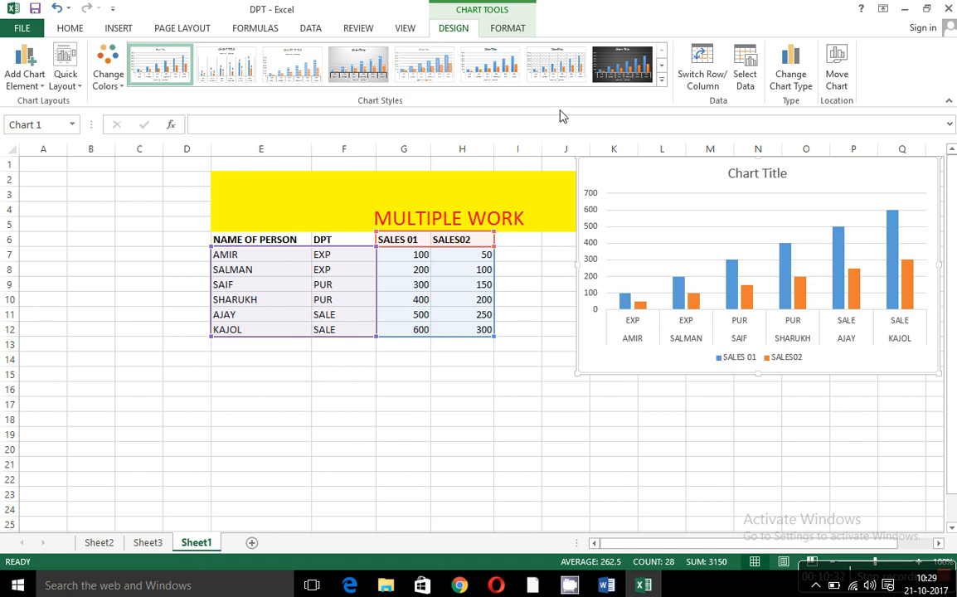
{"action": "left_click", "coordinate": [661, 83]}
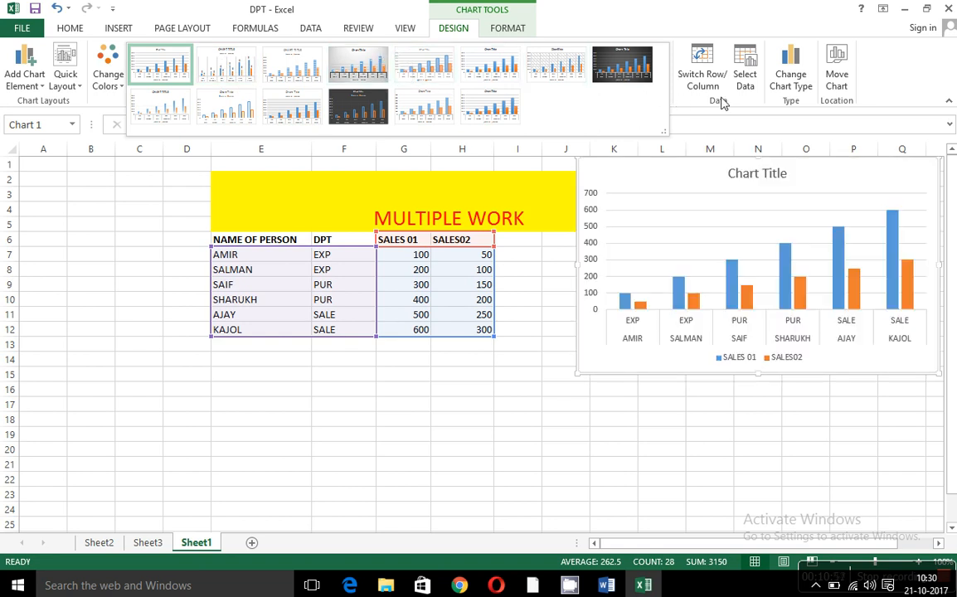
{"action": "left_click", "coordinate": [510, 31]}
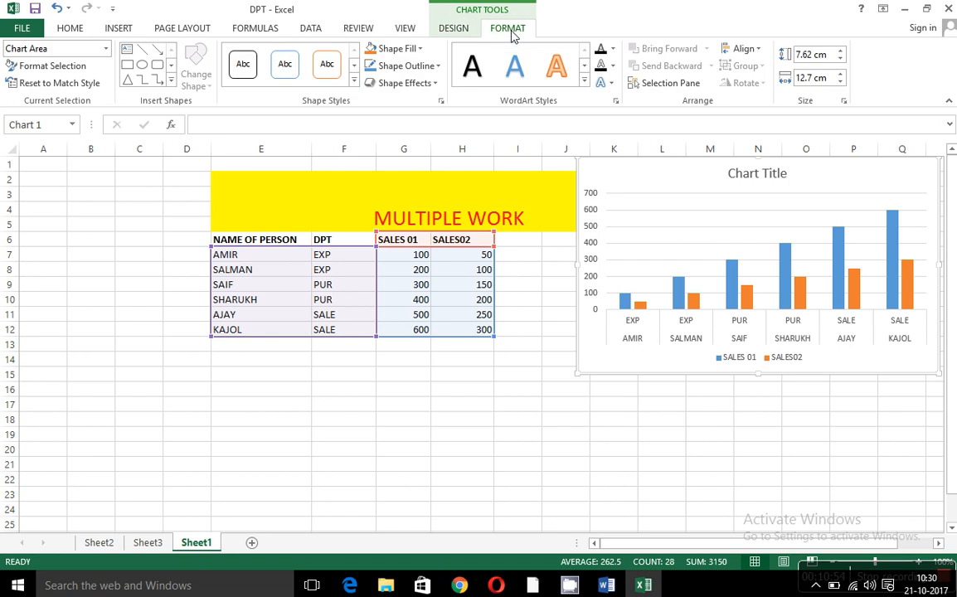
{"action": "left_click", "coordinate": [436, 68]}
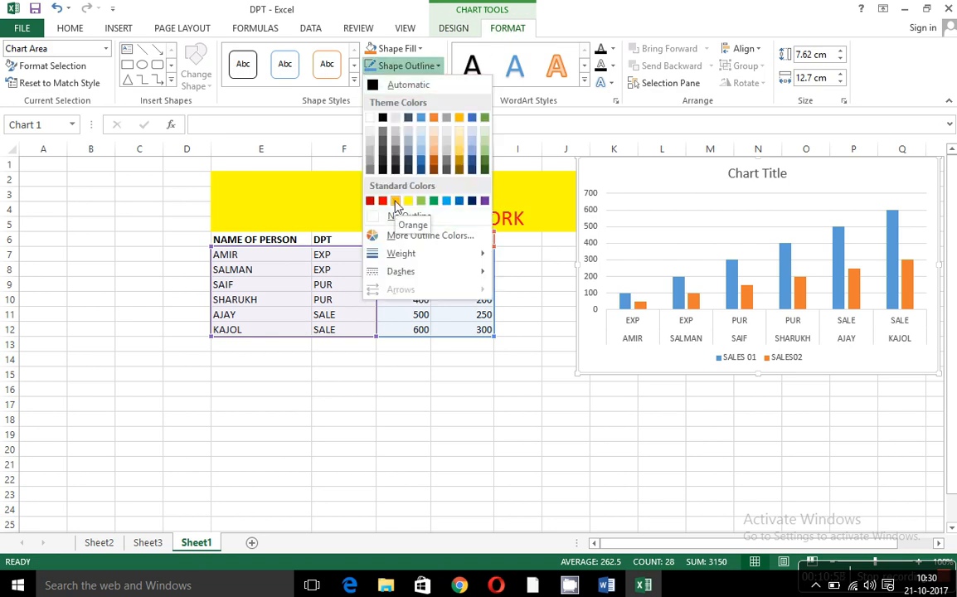
{"action": "left_click", "coordinate": [390, 65]}
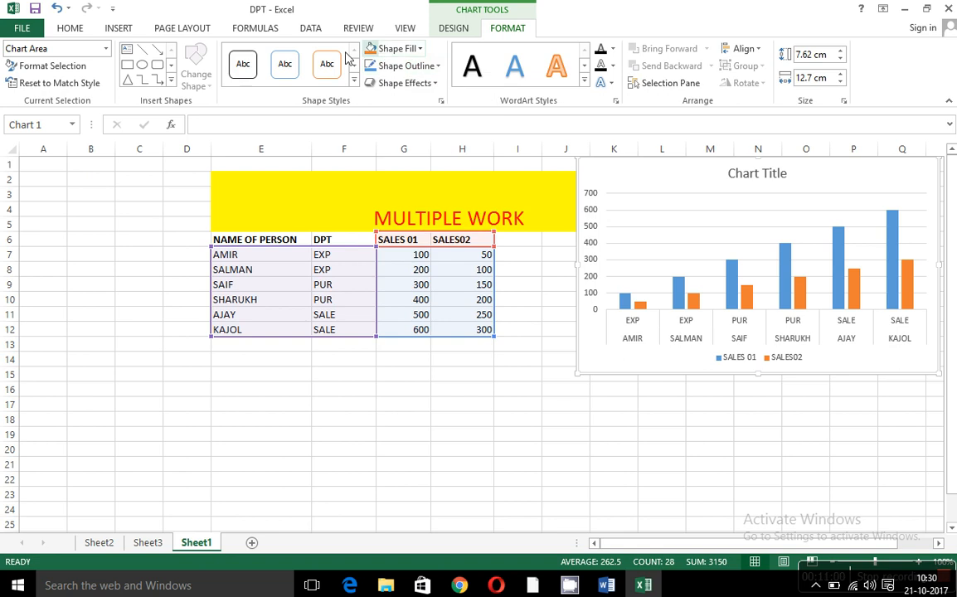
Draw a straight arrow about 11.5 cm wide and 3.3 cm high from below the table to the chart, applying the first bevel preset
{"action": "left_click", "coordinate": [156, 50]}
{"action": "mouse_move", "coordinate": [257, 415]}
{"action": "left_mouse_down"}
{"action": "mouse_move", "coordinate": [406, 347]}
{"action": "mouse_move", "coordinate": [574, 310]}
{"action": "mouse_move", "coordinate": [579, 323]}
{"action": "left_mouse_up"}
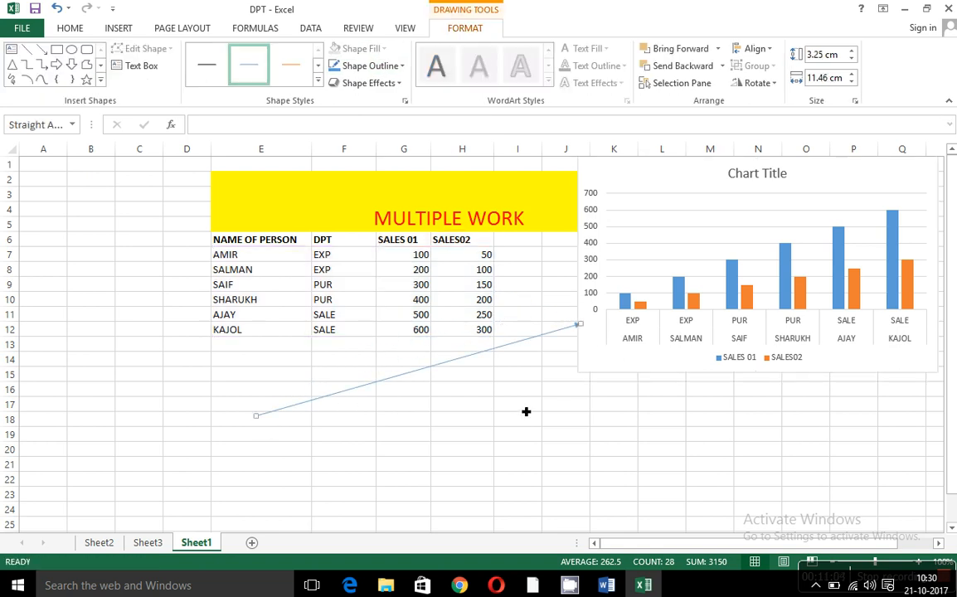
{"action": "left_click", "coordinate": [389, 82]}
{"action": "mouse_move", "coordinate": [418, 279]}
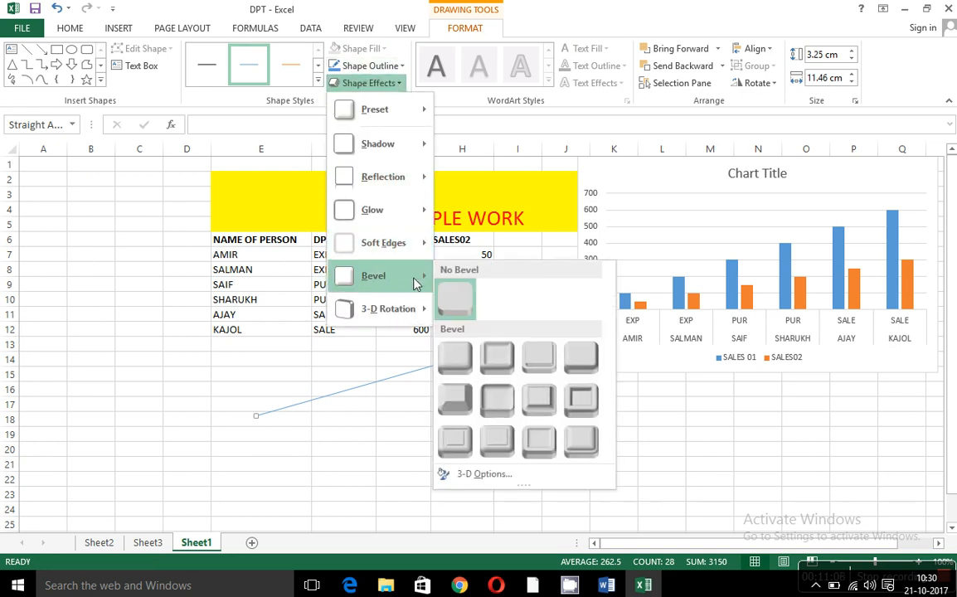
{"action": "left_click", "coordinate": [466, 368]}
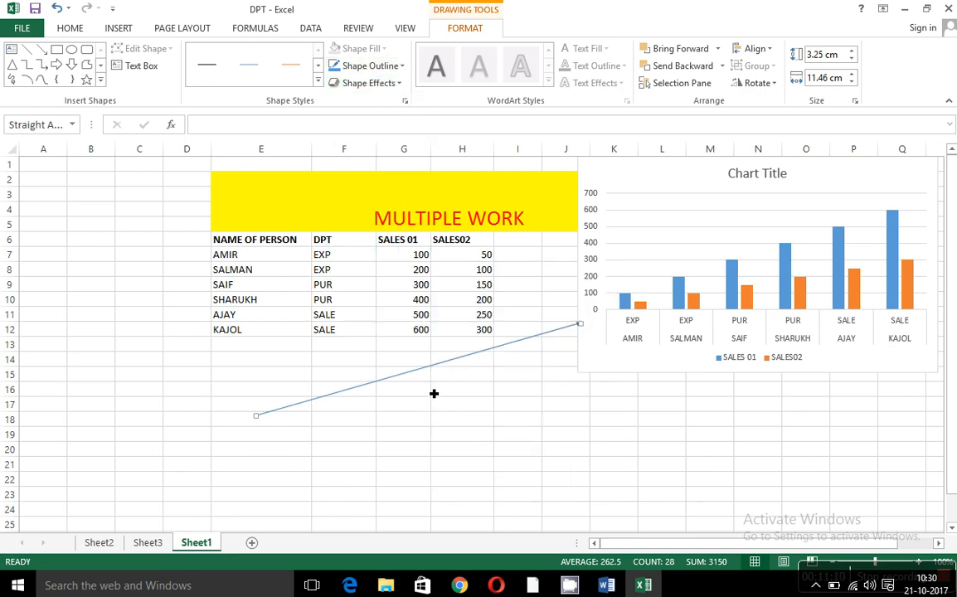
{"action": "left_click", "coordinate": [428, 364]}
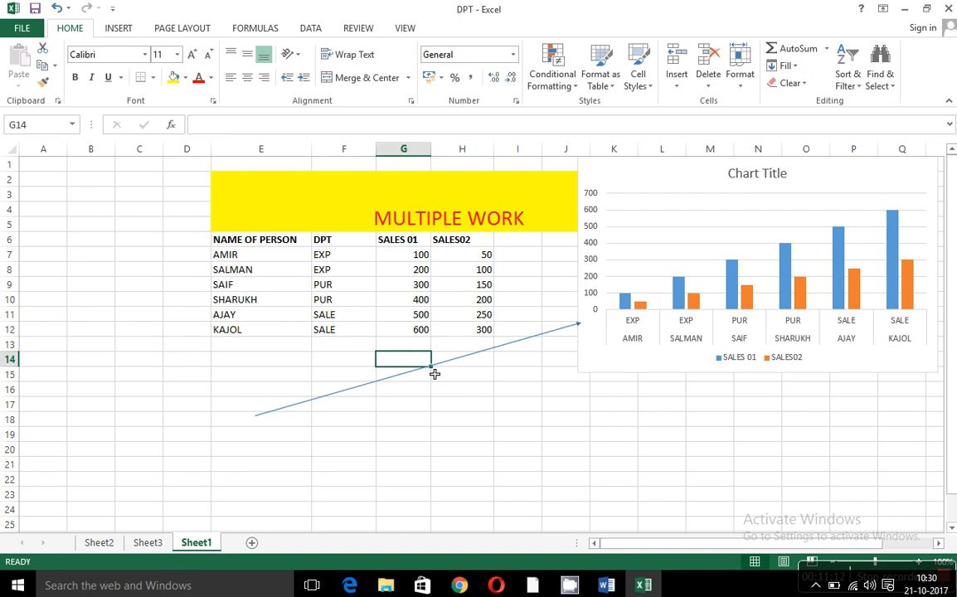
{"action": "left_click_drag", "start_coordinate": [431, 375], "coordinate": [576, 454]}
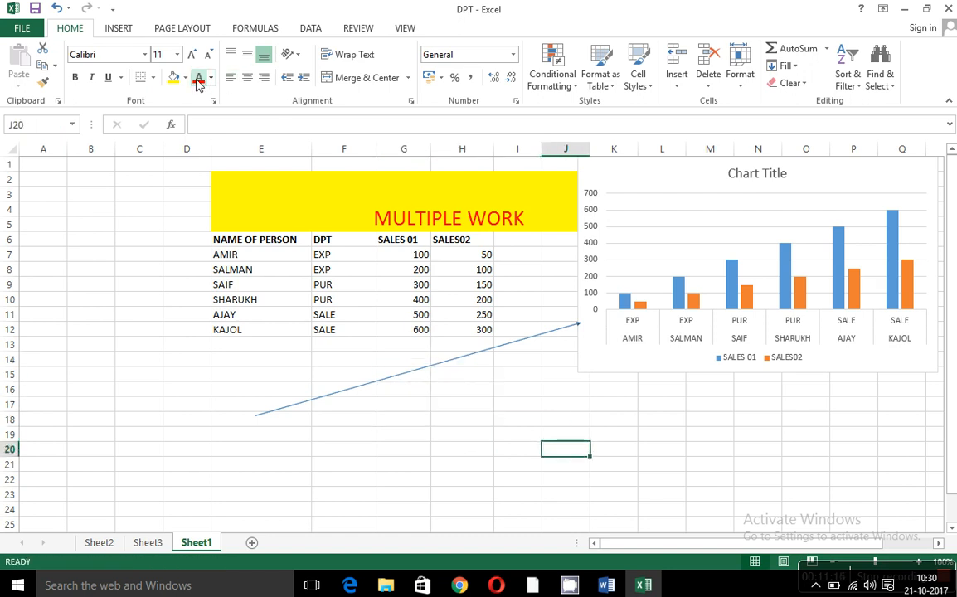
Set the arrow's outline weight to 6 pt and move the arrow so its head points at the chart's first category label
{"action": "left_click", "coordinate": [397, 389]}
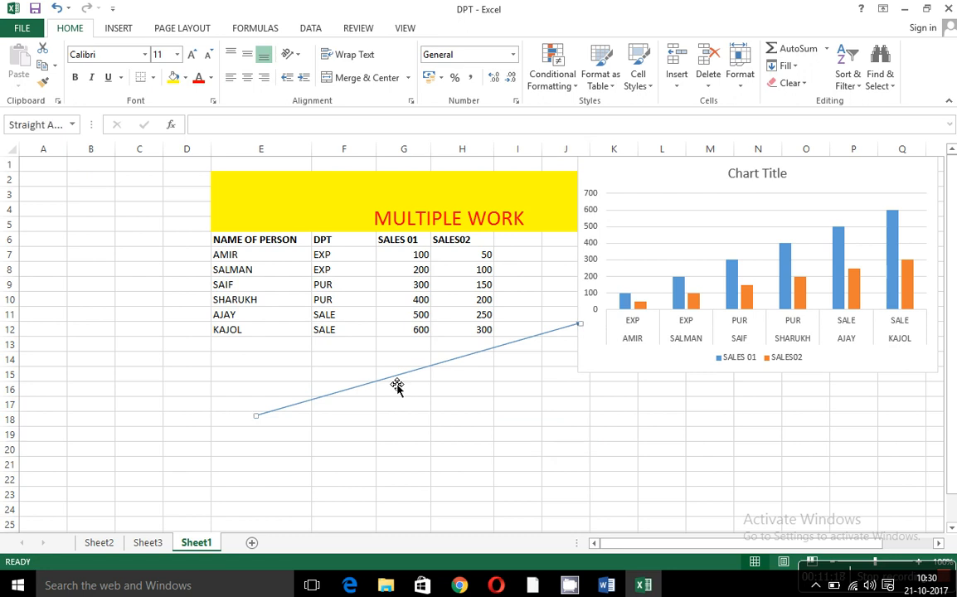
{"action": "left_click", "coordinate": [464, 29]}
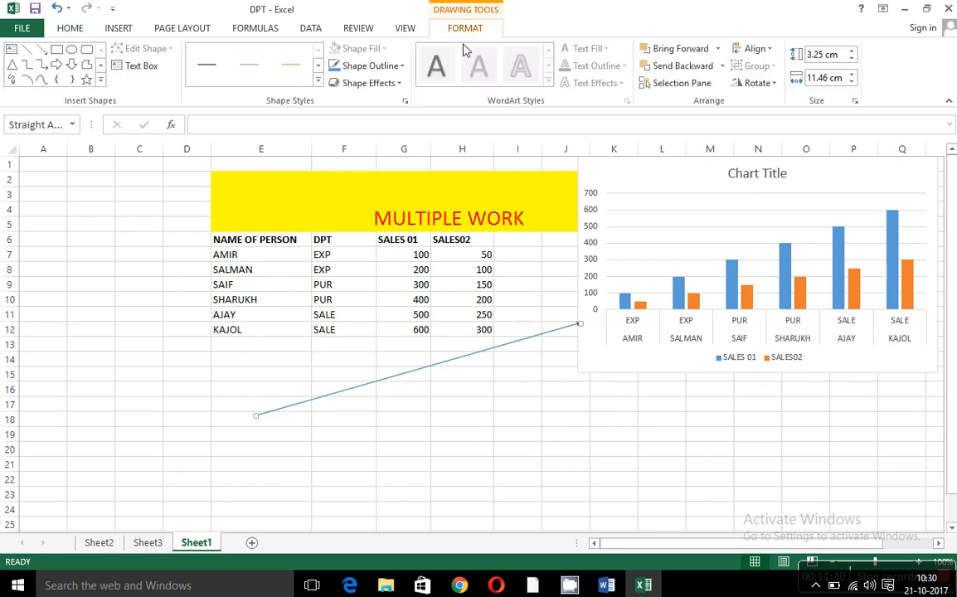
{"action": "left_click", "coordinate": [405, 68]}
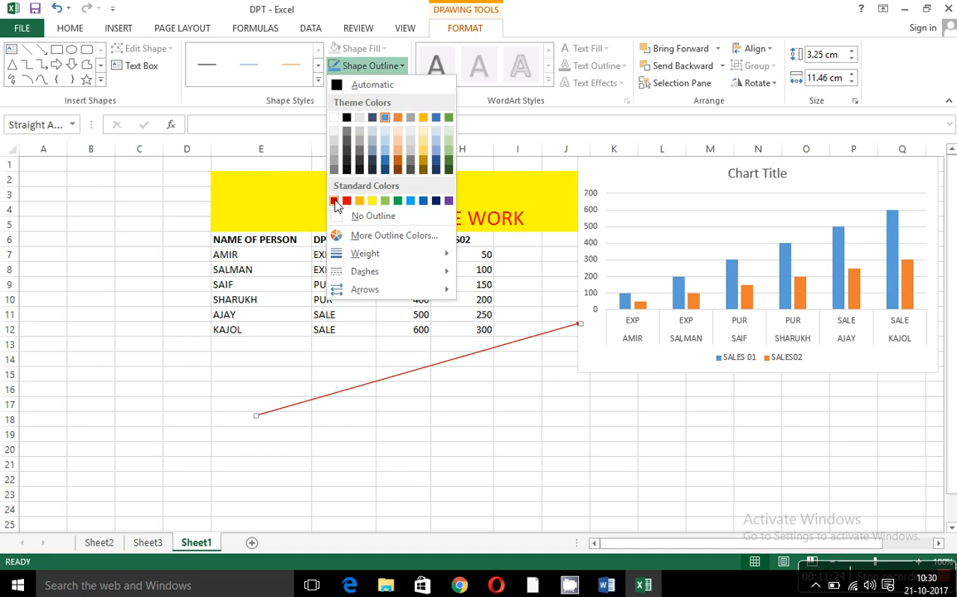
{"action": "mouse_move", "coordinate": [396, 253]}
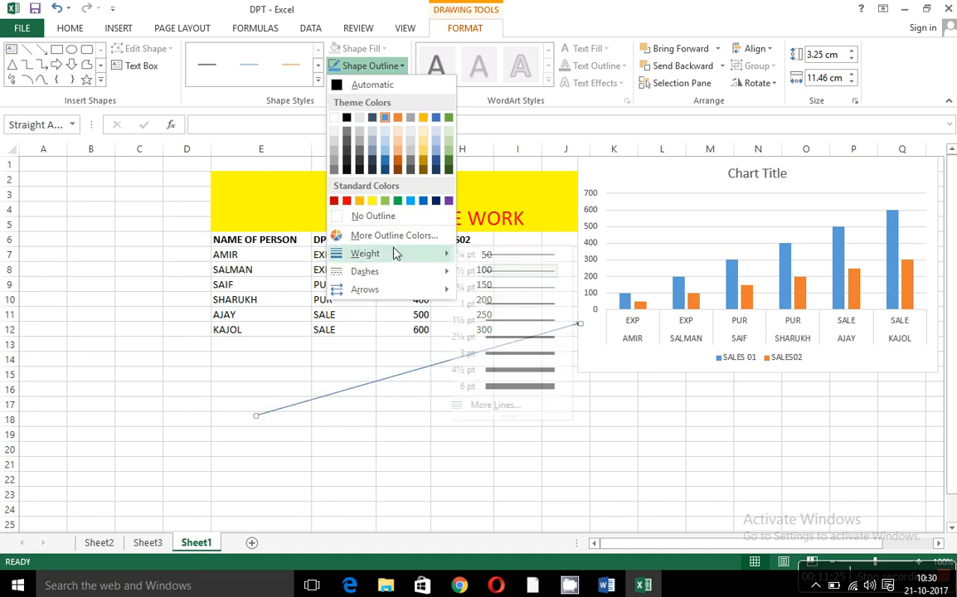
{"action": "left_click", "coordinate": [515, 389]}
{"action": "left_click", "coordinate": [530, 424]}
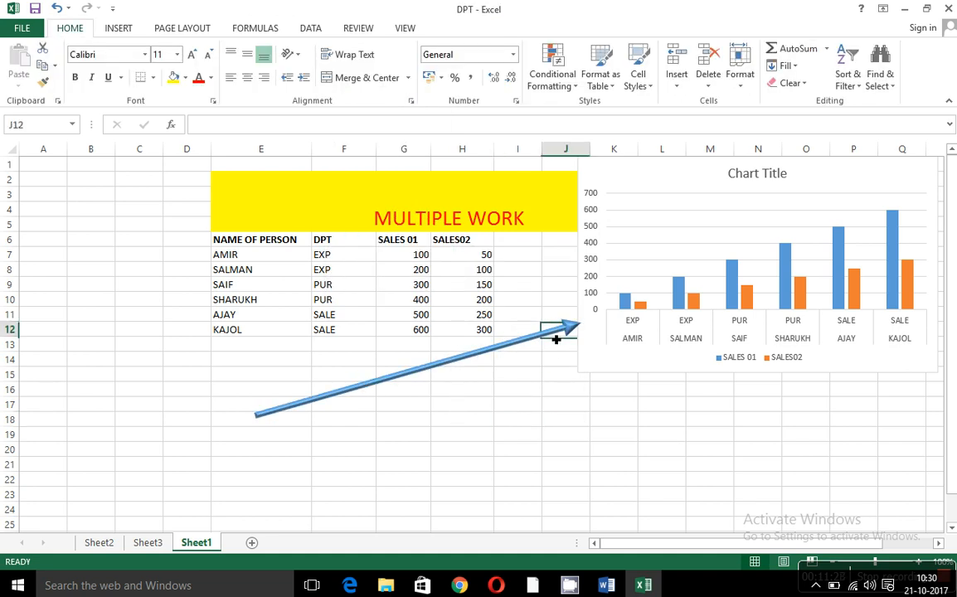
{"action": "mouse_move", "coordinate": [572, 325]}
{"action": "left_mouse_down"}
{"action": "mouse_move", "coordinate": [611, 371]}
{"action": "mouse_move", "coordinate": [639, 348]}
{"action": "left_mouse_up"}
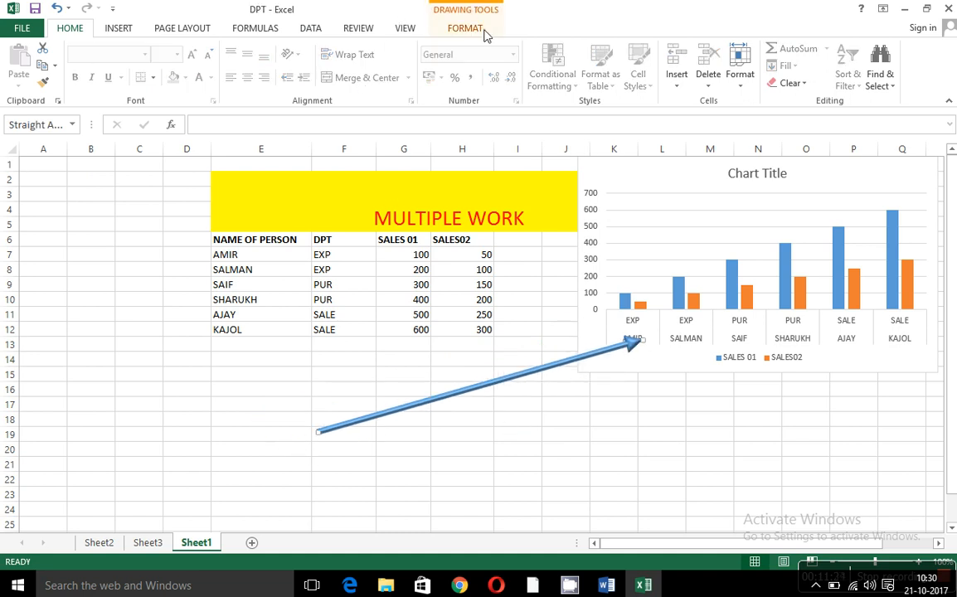
{"action": "left_click", "coordinate": [451, 271]}
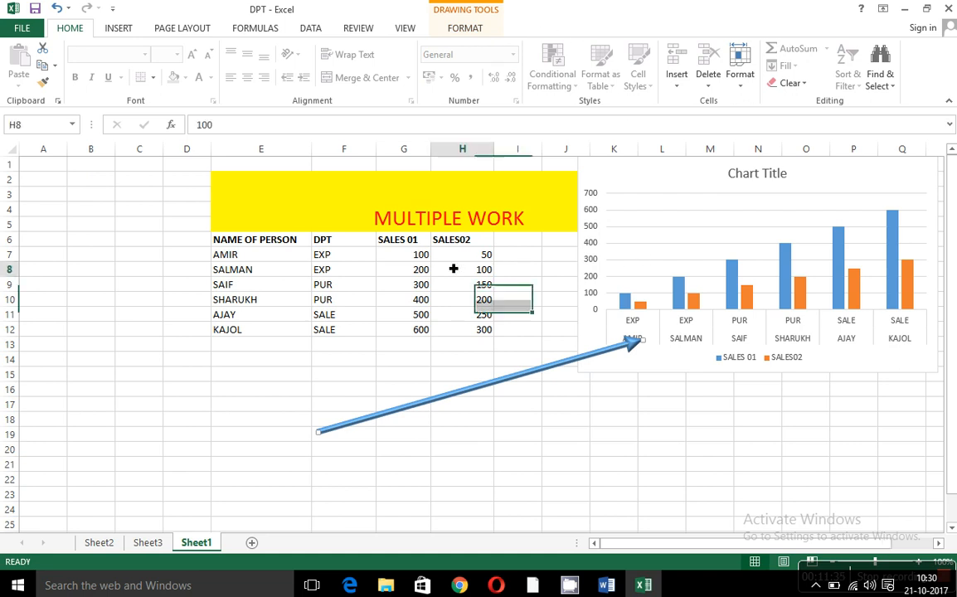
Examine the column chart's design options, including chart elements, data table choices, colour sets and chart styles
{"action": "left_click", "coordinate": [694, 252]}
{"action": "left_click", "coordinate": [454, 27]}
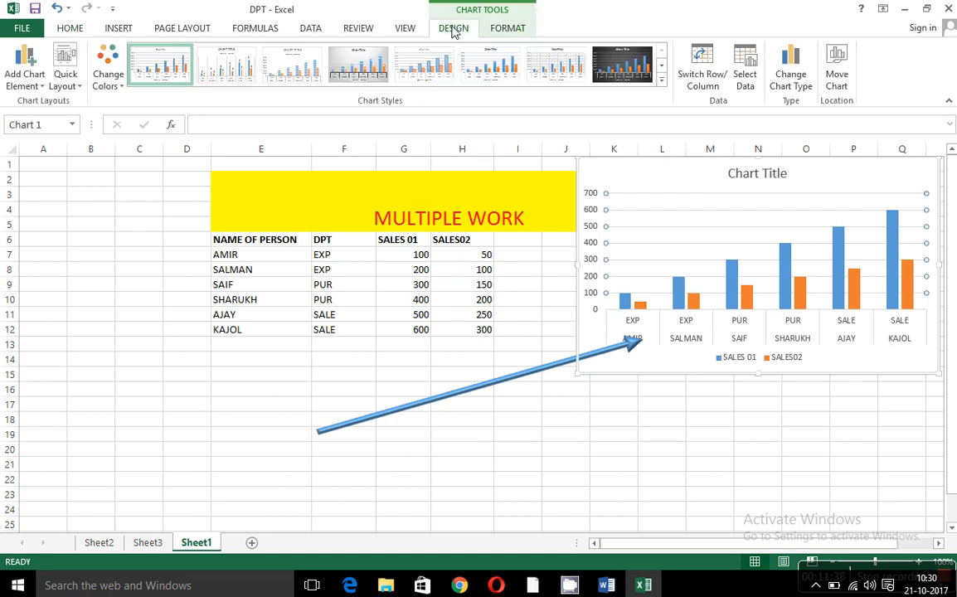
{"action": "left_click", "coordinate": [40, 87]}
{"action": "mouse_move", "coordinate": [58, 146]}
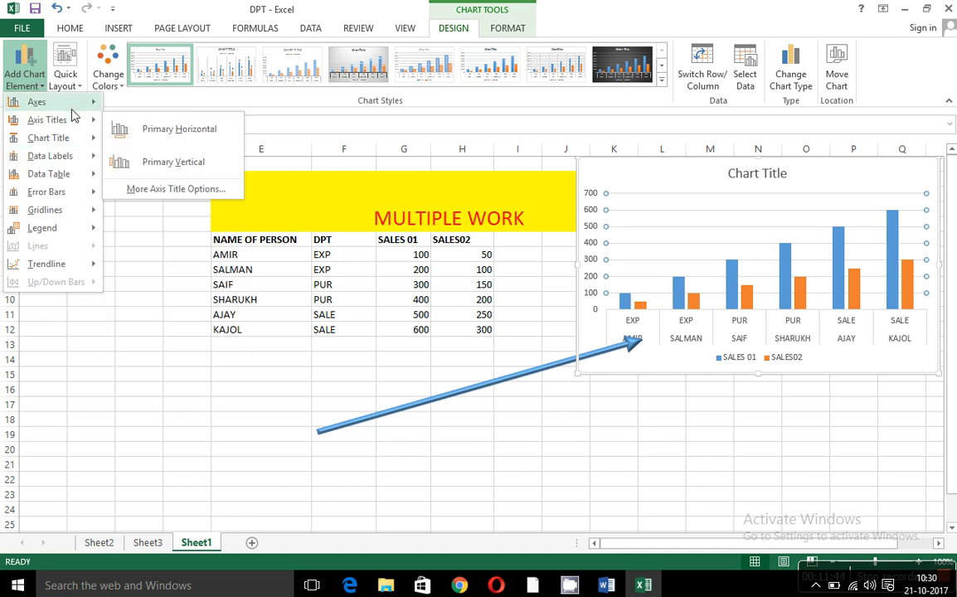
{"action": "mouse_move", "coordinate": [71, 105]}
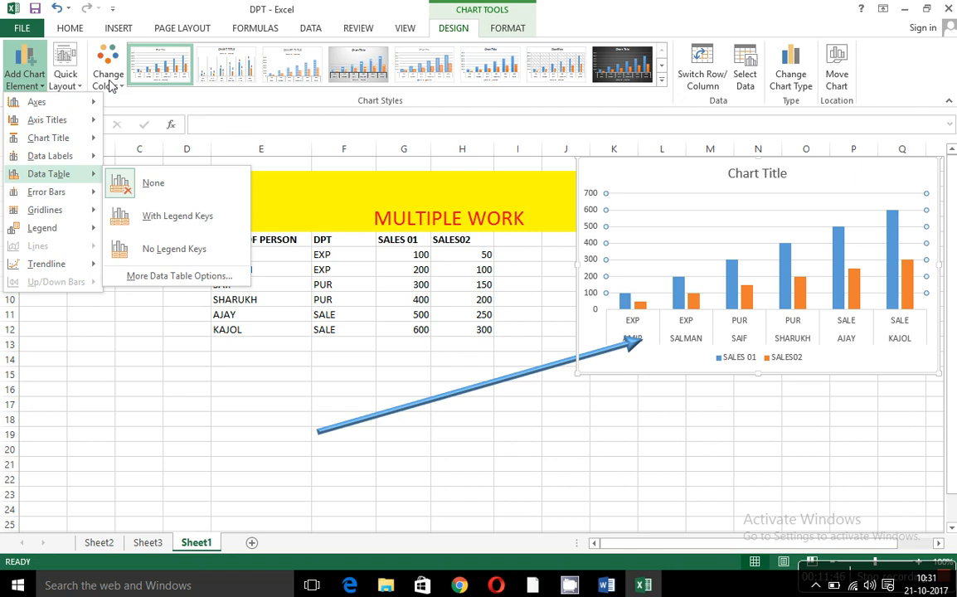
{"action": "left_click", "coordinate": [113, 82]}
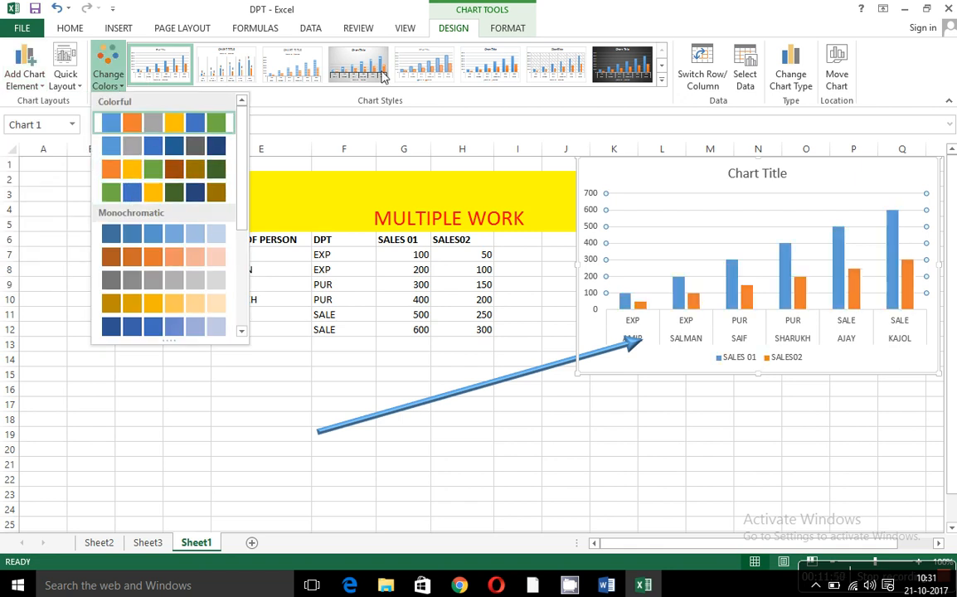
{"action": "left_click", "coordinate": [508, 28]}
{"action": "left_click", "coordinate": [478, 30]}
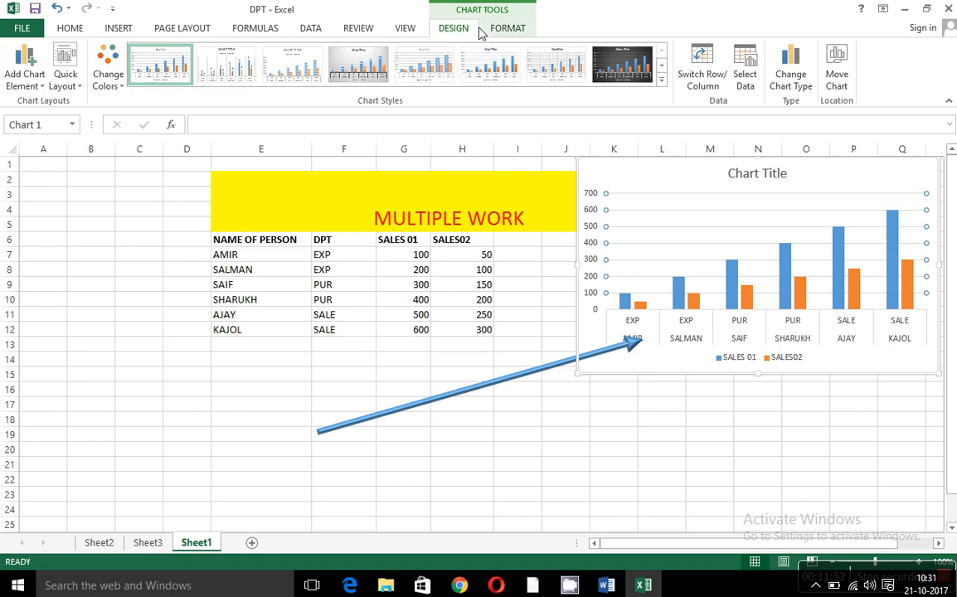
{"action": "left_click", "coordinate": [661, 80]}
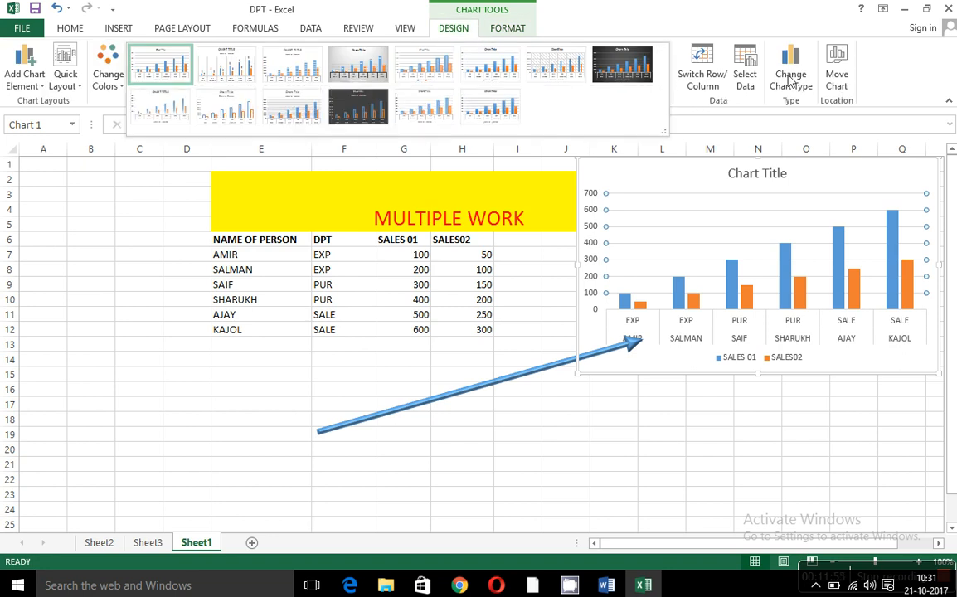
Review the Move Chart placement options and keep the column chart as an object in Sheet1
{"action": "left_click", "coordinate": [761, 93]}
{"action": "left_click", "coordinate": [837, 79]}
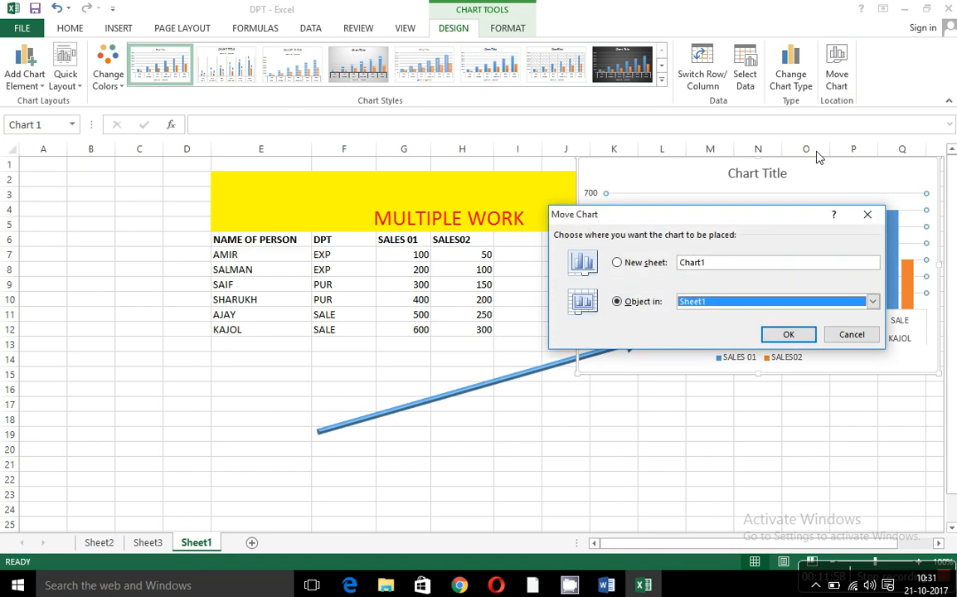
{"action": "left_click", "coordinate": [788, 336]}
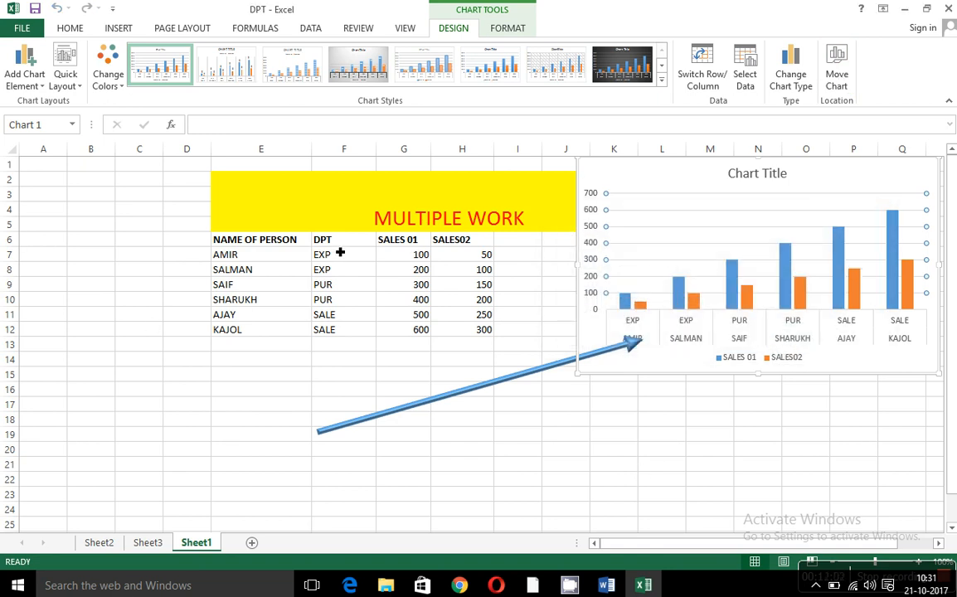
Select the sales table E6:H12 on Sheet1 and insert a new blank worksheet before Sheet1
{"action": "left_click", "coordinate": [274, 269]}
{"action": "left_click_drag", "start_coordinate": [260, 239], "coordinate": [487, 331]}
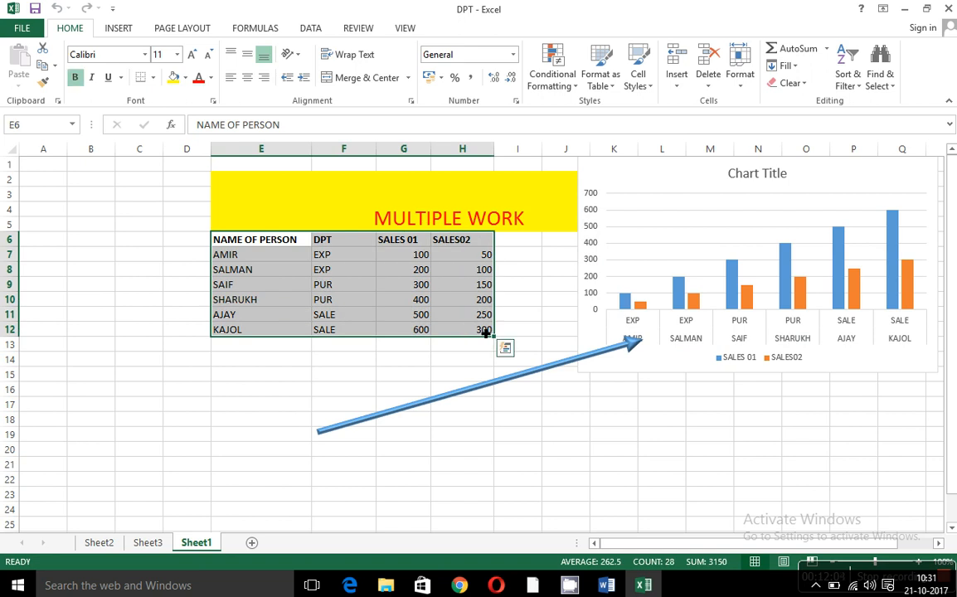
{"action": "key", "text": "shift+F11"}
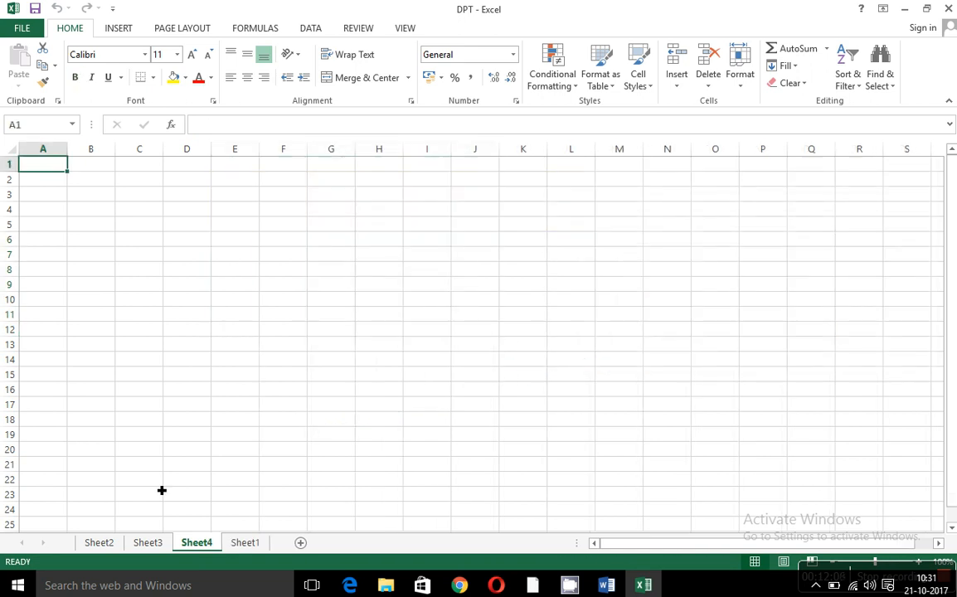
Return to Sheet1 and create a clustered column chart of the selected sales table on its own chart sheet
{"action": "left_click", "coordinate": [144, 544]}
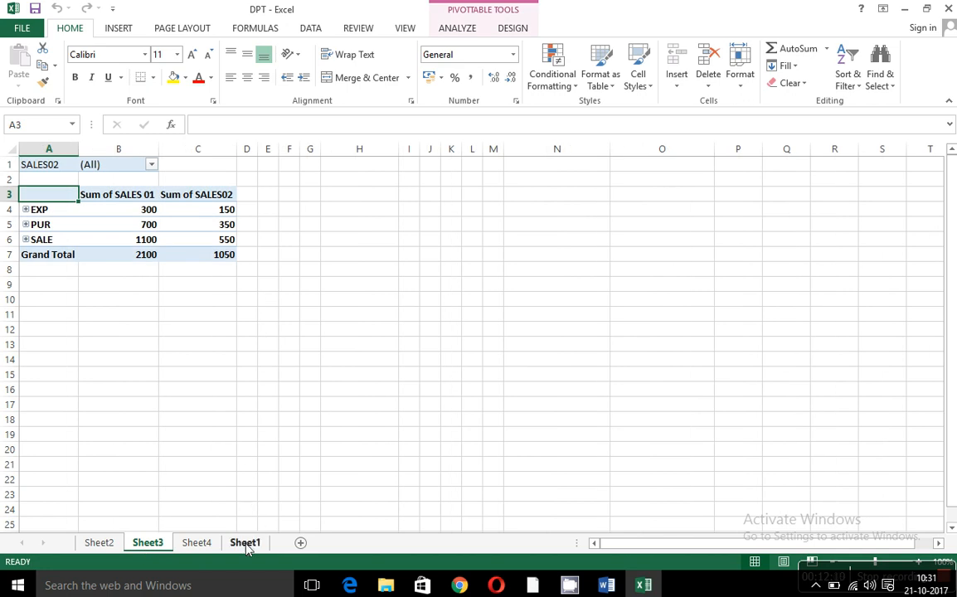
{"action": "left_click", "coordinate": [245, 544]}
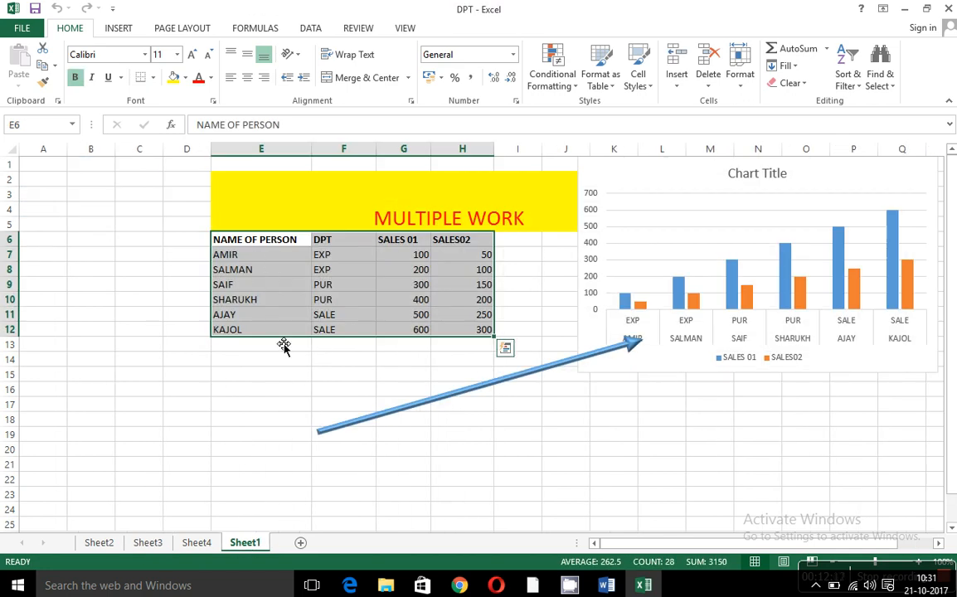
{"action": "key", "text": "F11"}
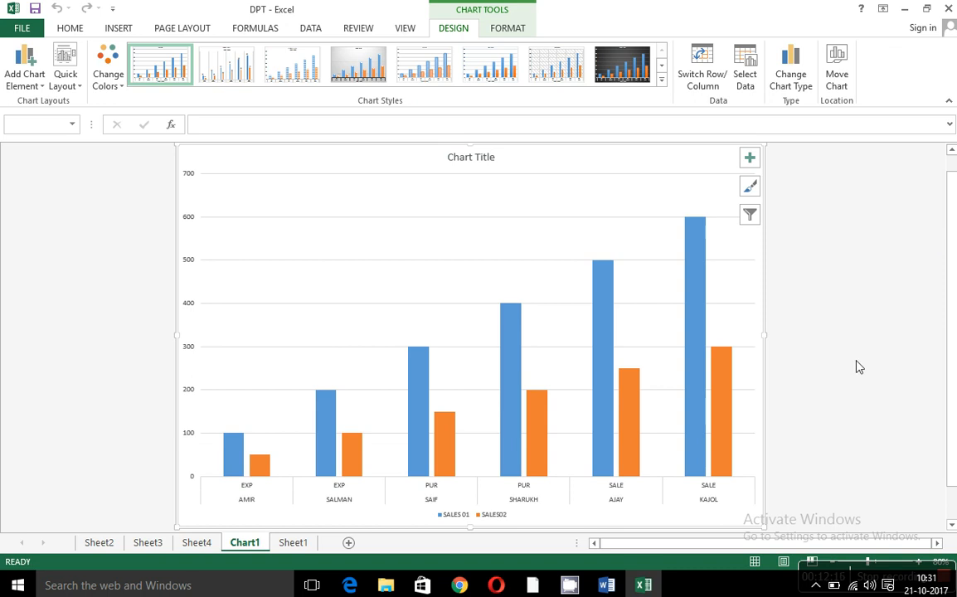
{"action": "scroll", "coordinate": [856, 364], "scroll_direction": "down", "scroll_amount": 1}
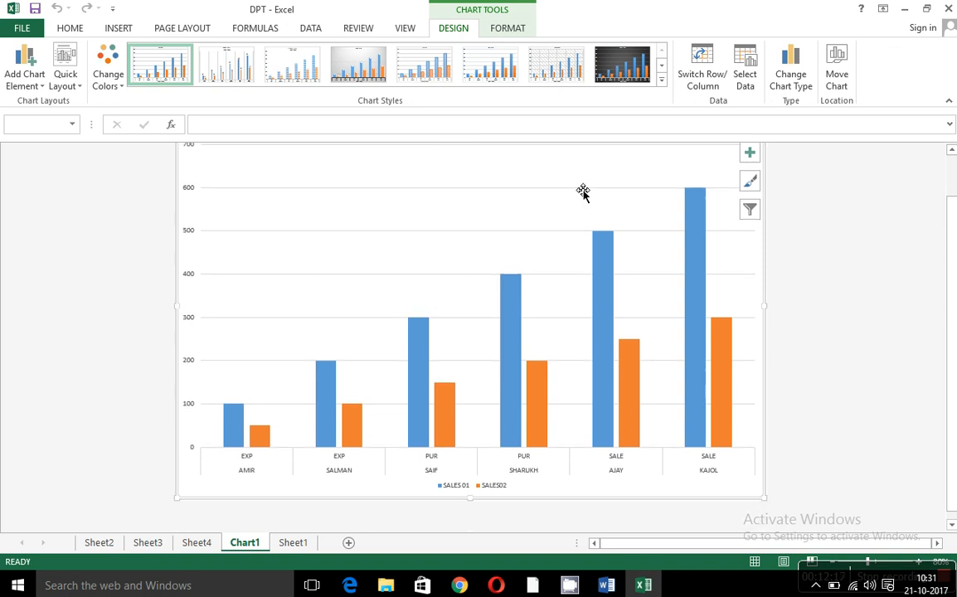
{"action": "left_click", "coordinate": [108, 77]}
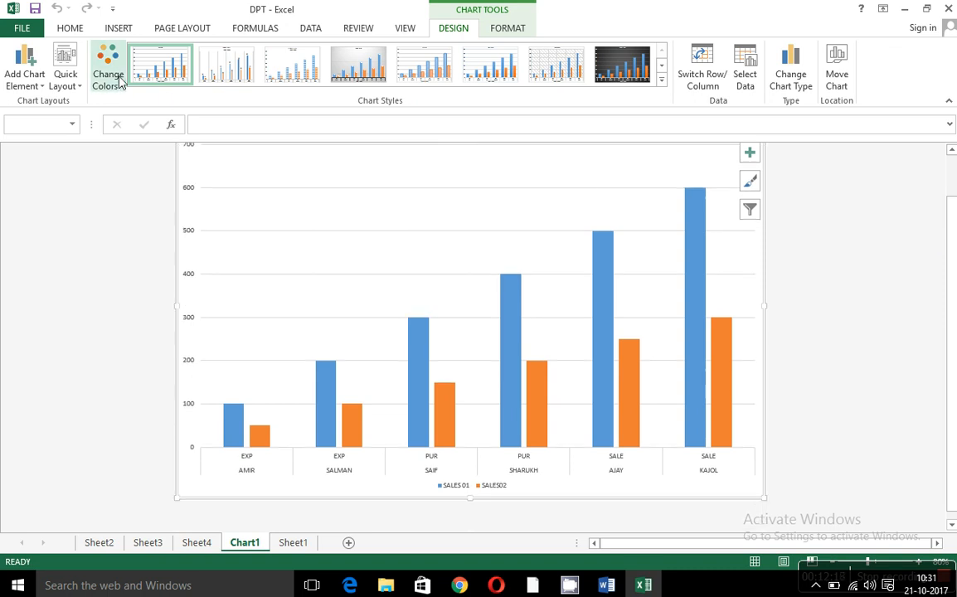
{"action": "left_click", "coordinate": [74, 90]}
{"action": "left_click", "coordinate": [39, 87]}
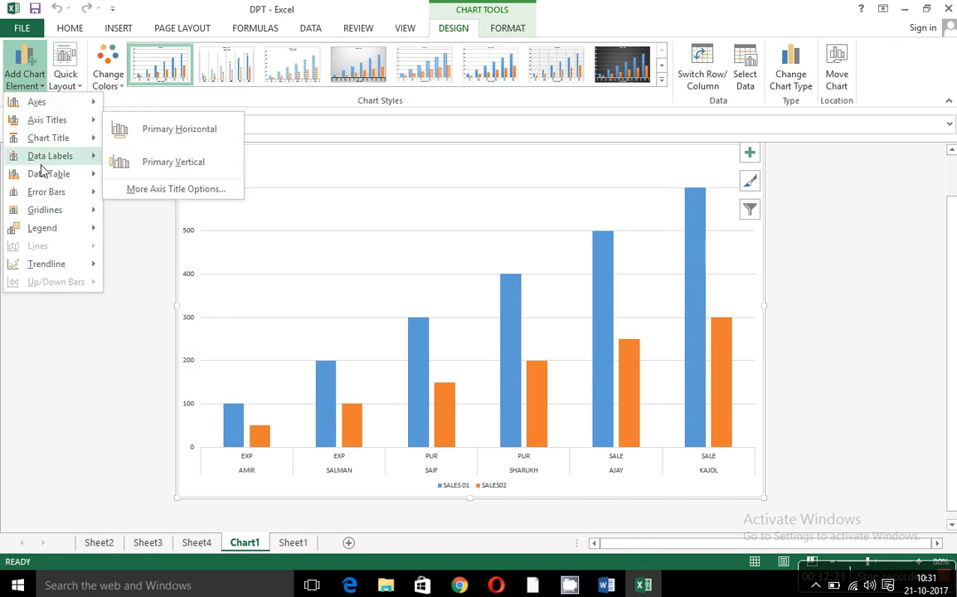
{"action": "mouse_move", "coordinate": [46, 214]}
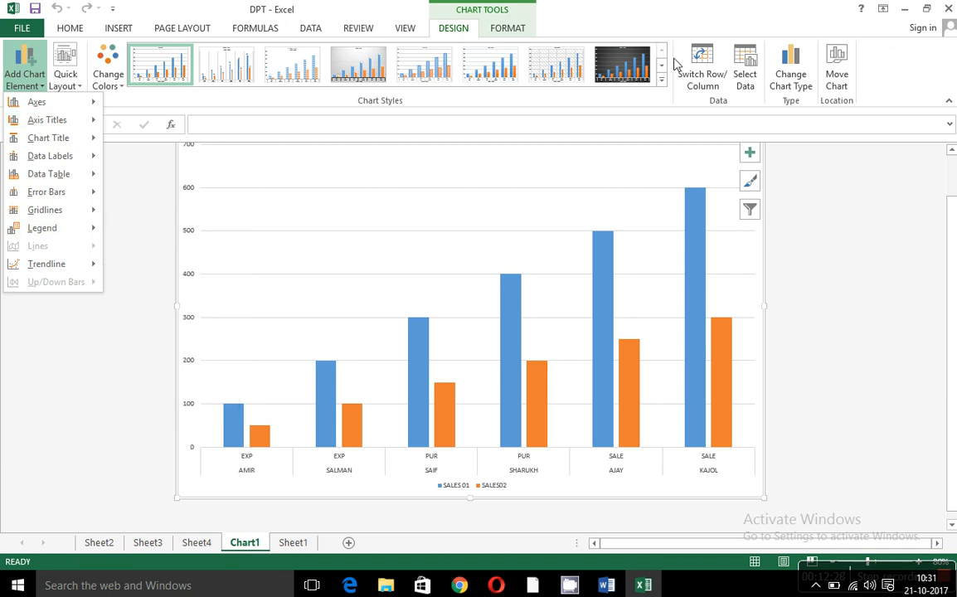
Change the chart type of the chart on the Chart1 sheet from clustered column to Pie
{"action": "left_click", "coordinate": [808, 97]}
{"action": "left_click", "coordinate": [794, 83]}
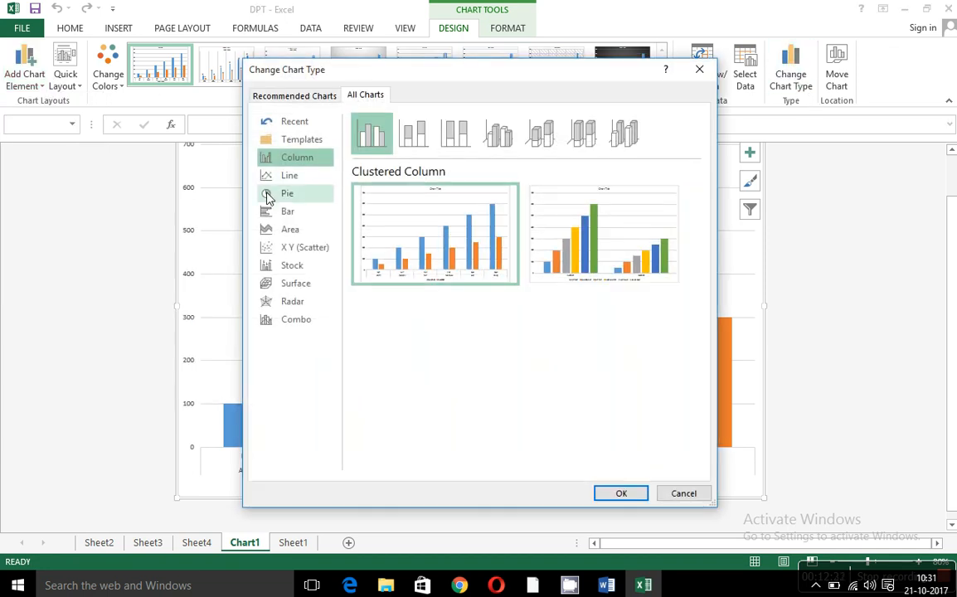
{"action": "left_click", "coordinate": [274, 193]}
{"action": "left_click", "coordinate": [614, 493]}
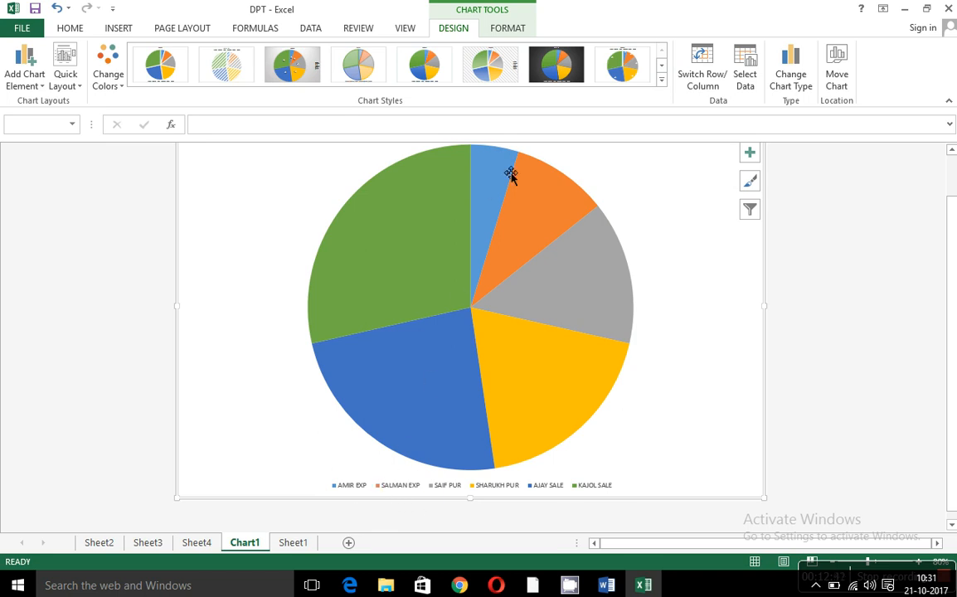
Try the white chart style with coloured labels outside the slices, and settle on the dark-background style for the pie chart
{"action": "left_click", "coordinate": [662, 81]}
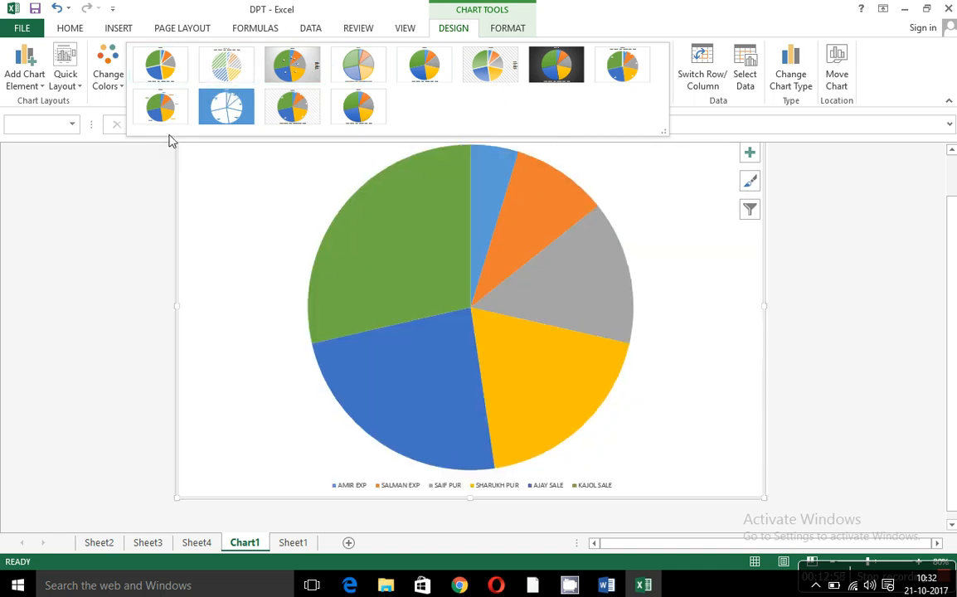
{"action": "left_click", "coordinate": [160, 108]}
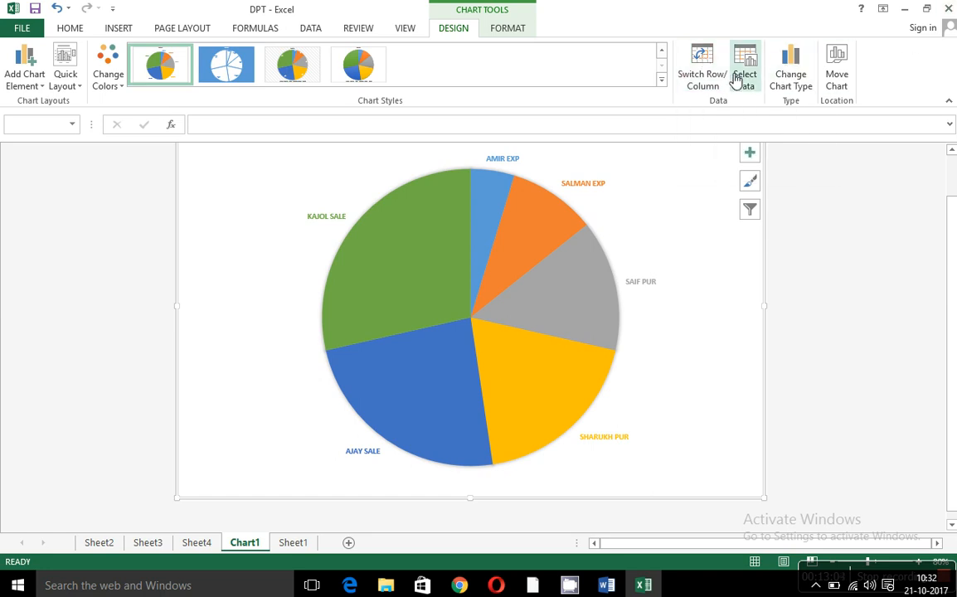
{"action": "left_click", "coordinate": [661, 80]}
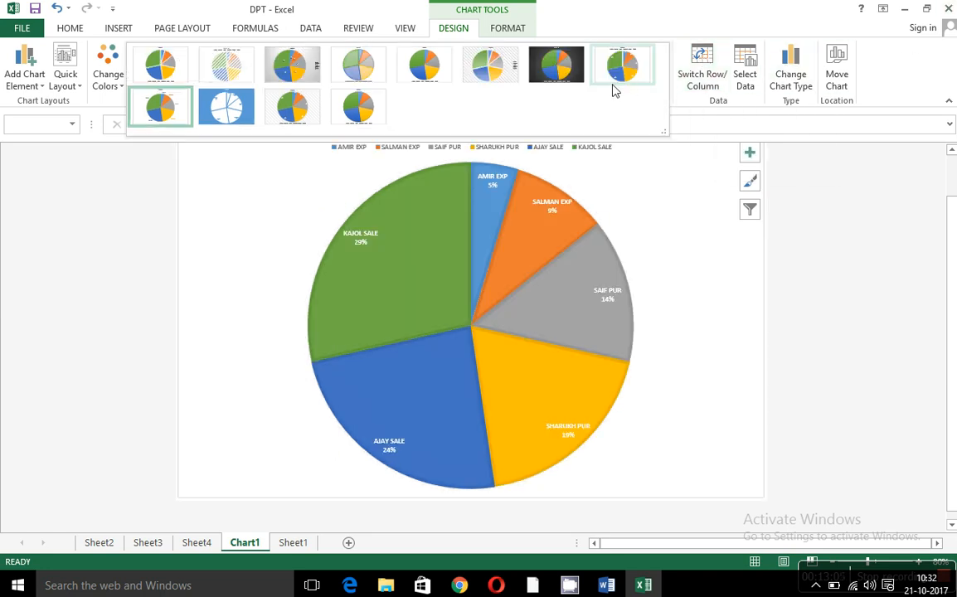
{"action": "left_click", "coordinate": [571, 78]}
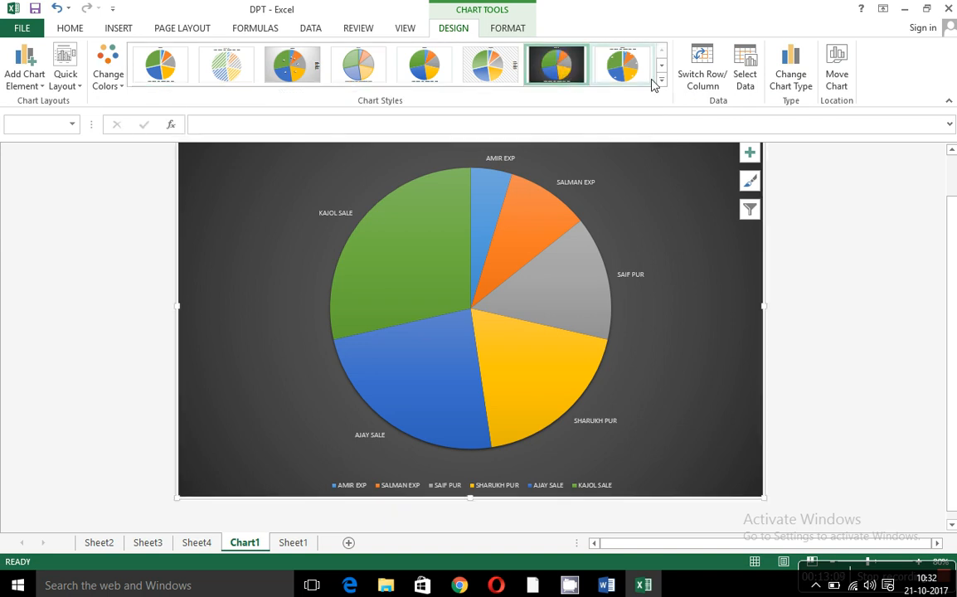
Change the dark pie chart to the Pie of Pie subtype
{"action": "left_click", "coordinate": [779, 90]}
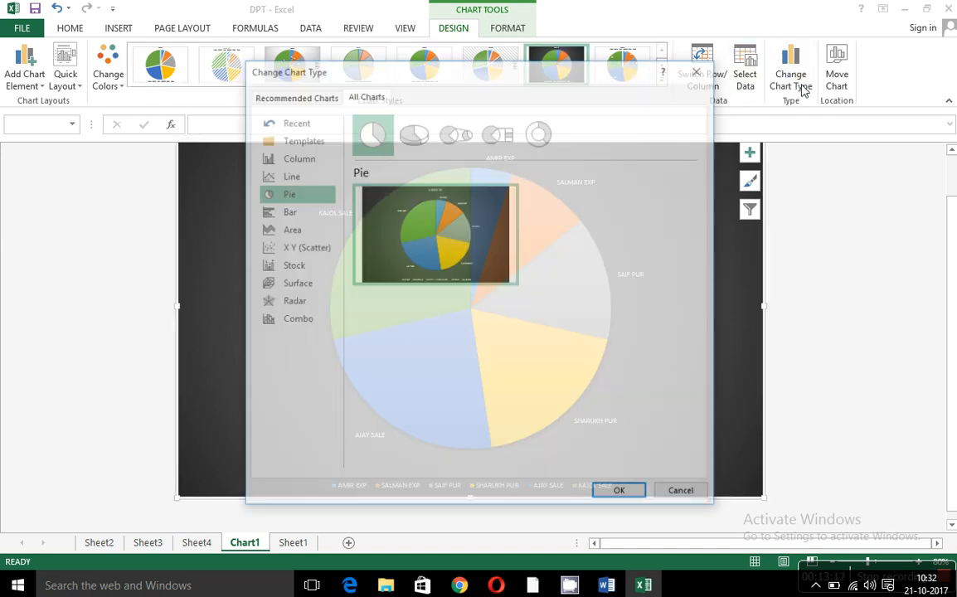
{"action": "left_click", "coordinate": [457, 134]}
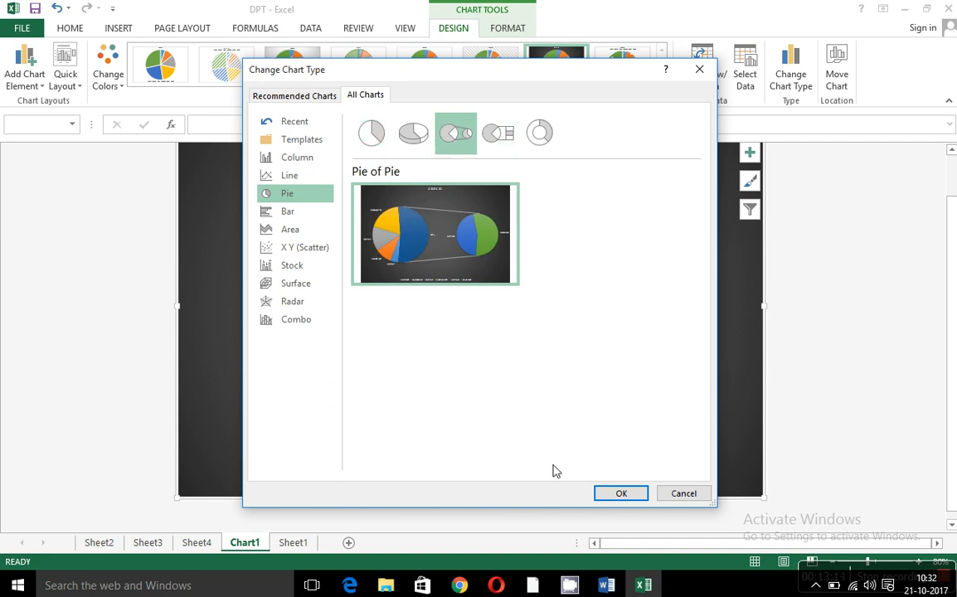
{"action": "left_click", "coordinate": [624, 495]}
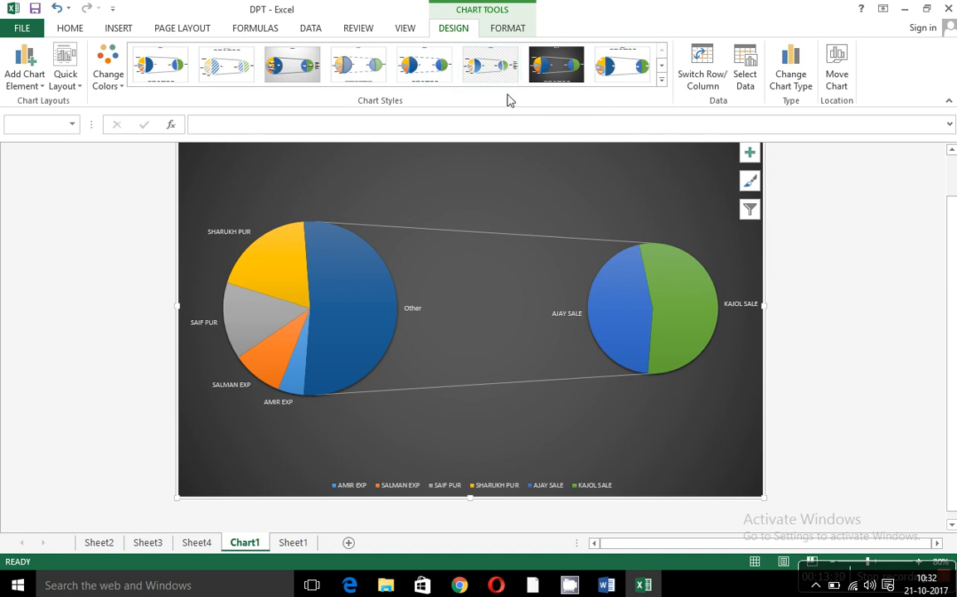
Look through the colour sets and chart styles, and apply the last, white-background style to the Pie of Pie chart
{"action": "left_click", "coordinate": [662, 83]}
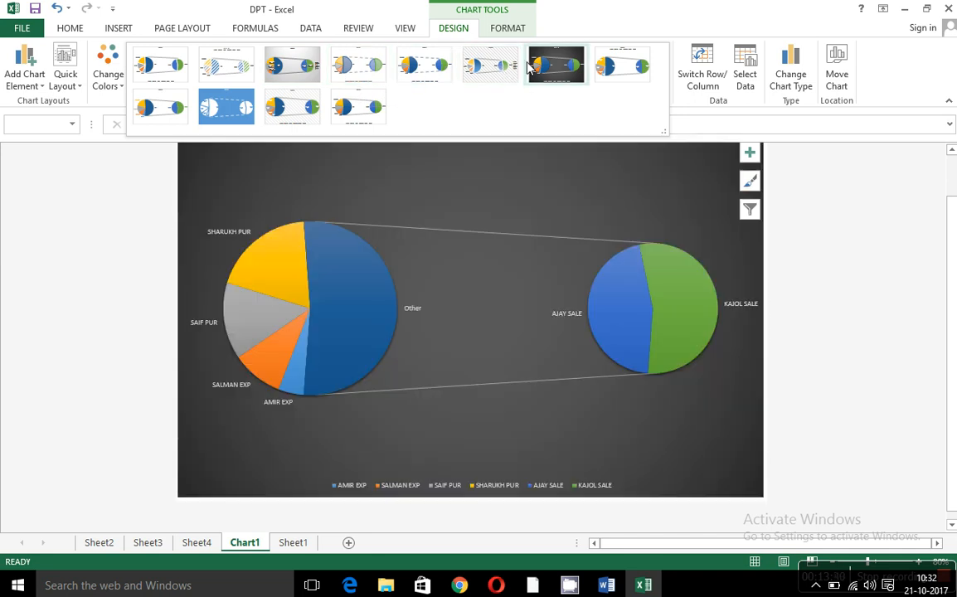
{"action": "left_click", "coordinate": [108, 75]}
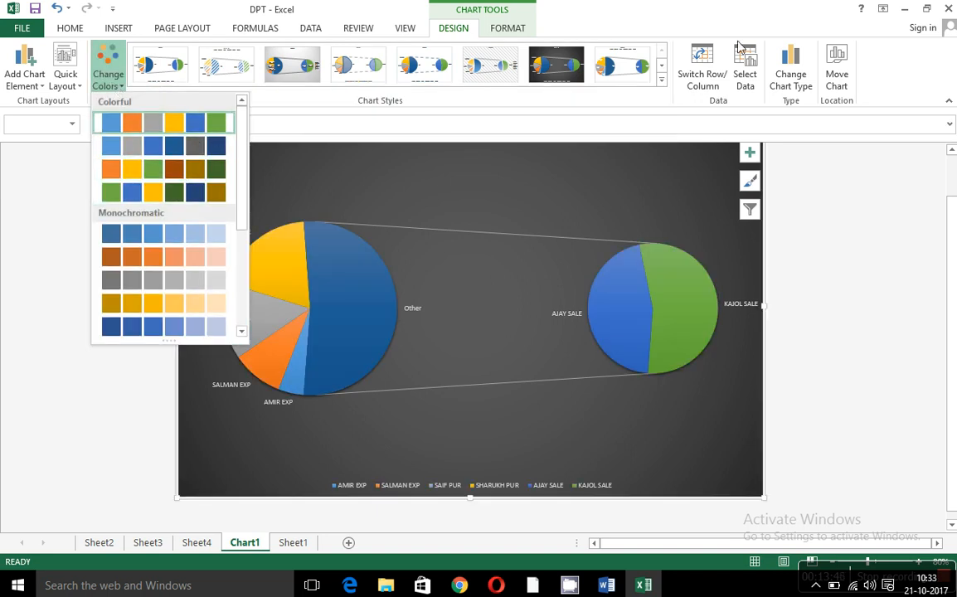
{"action": "left_click", "coordinate": [661, 86]}
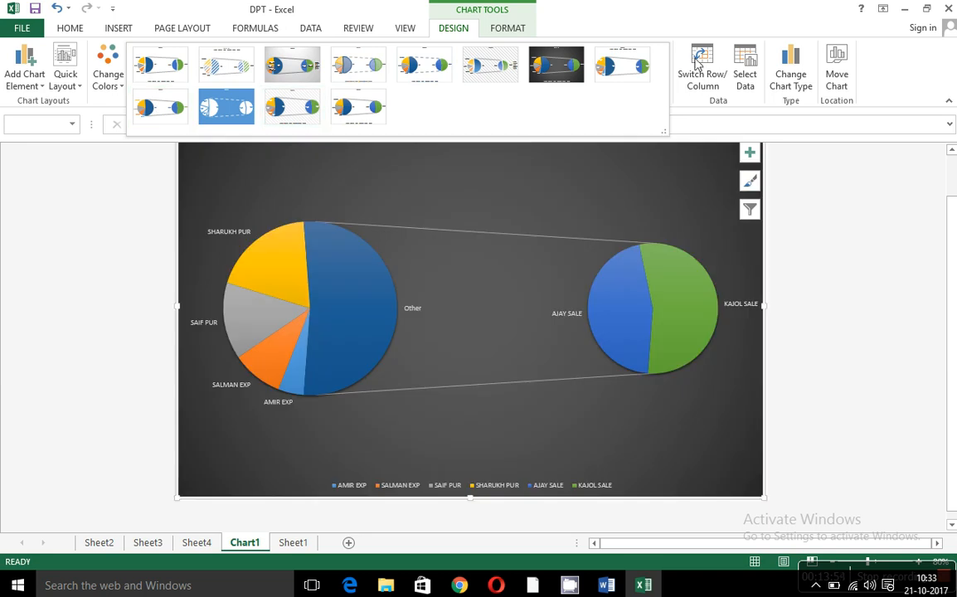
{"action": "left_click", "coordinate": [665, 144]}
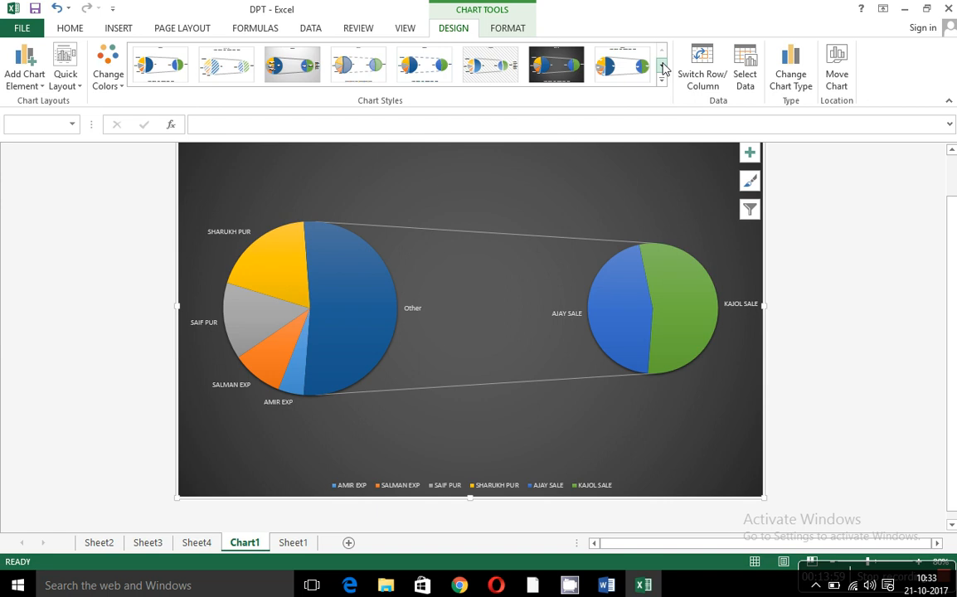
{"action": "left_click", "coordinate": [663, 68]}
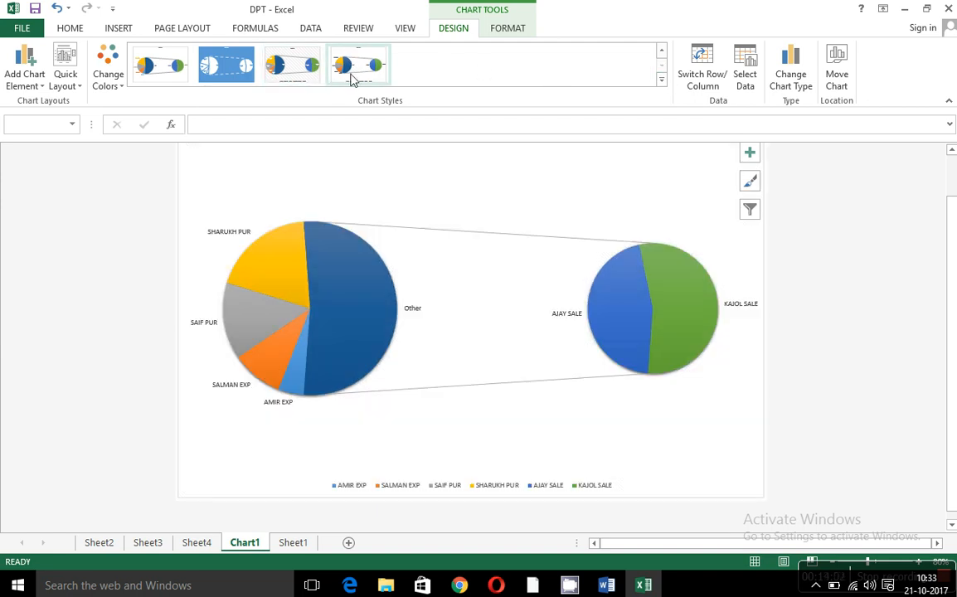
{"action": "left_click", "coordinate": [364, 80]}
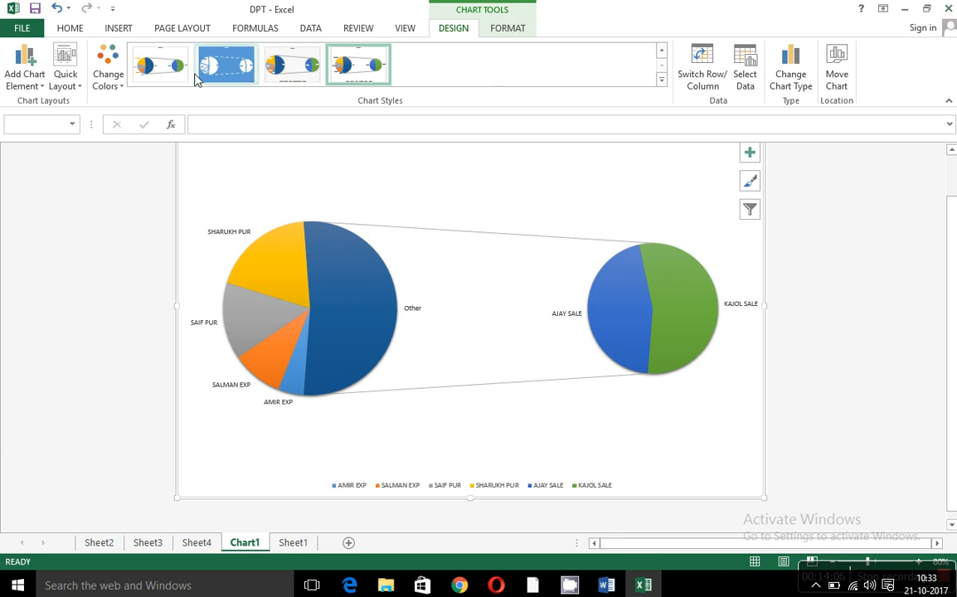
{"action": "left_click", "coordinate": [34, 86]}
{"action": "mouse_move", "coordinate": [51, 176]}
{"action": "mouse_move", "coordinate": [71, 156]}
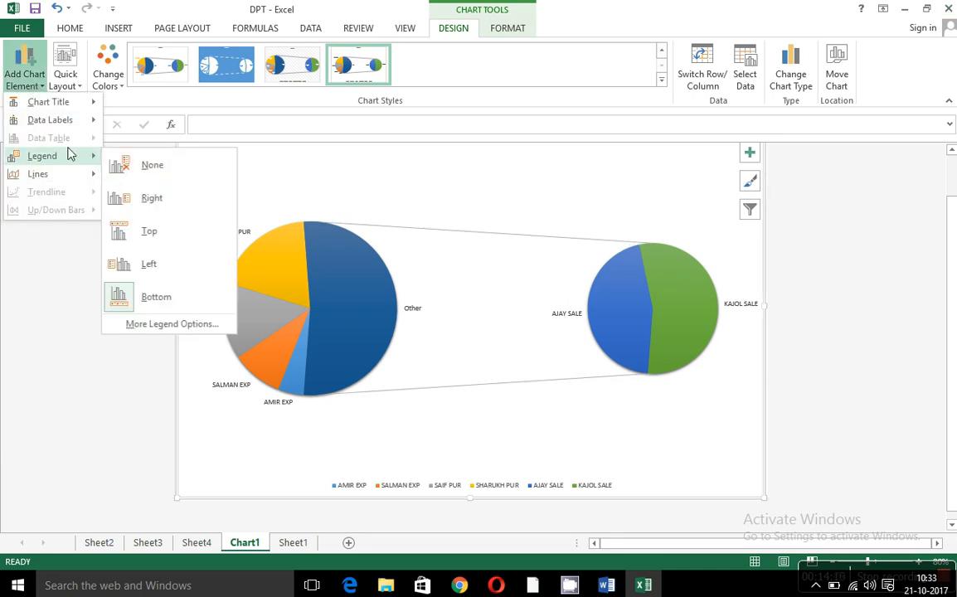
{"action": "mouse_move", "coordinate": [73, 119]}
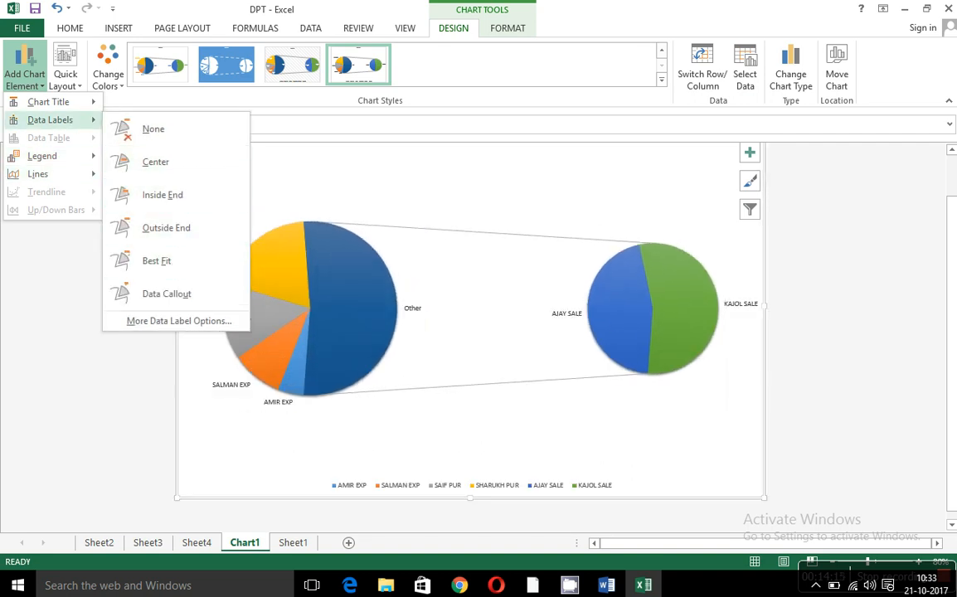
Close the DPT workbook and the Word document Document1 without saving changes to either
{"action": "key", "text": "alt+F4"}
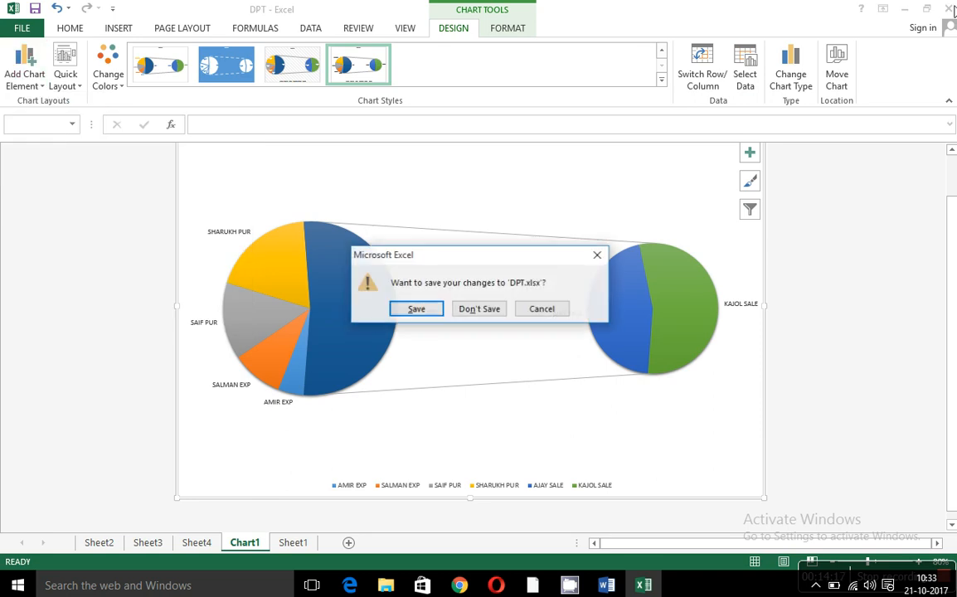
{"action": "left_click", "coordinate": [460, 316]}
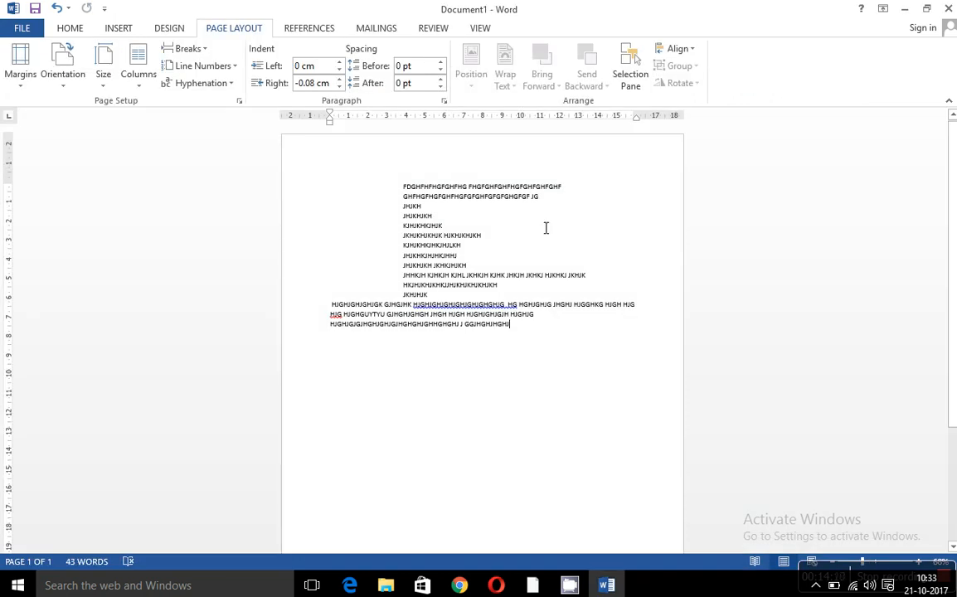
{"action": "left_click", "coordinate": [948, 8]}
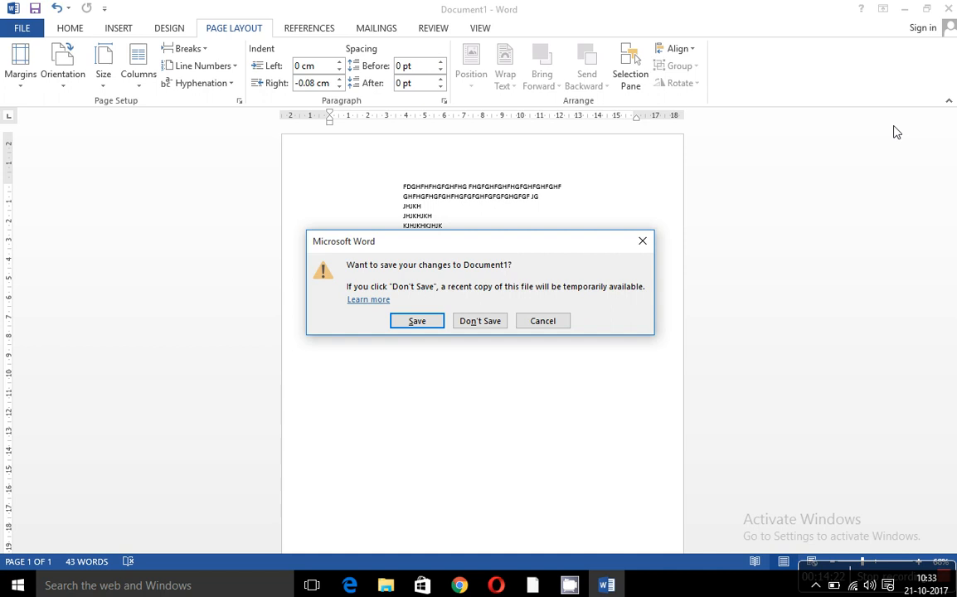
{"action": "left_click", "coordinate": [471, 326]}
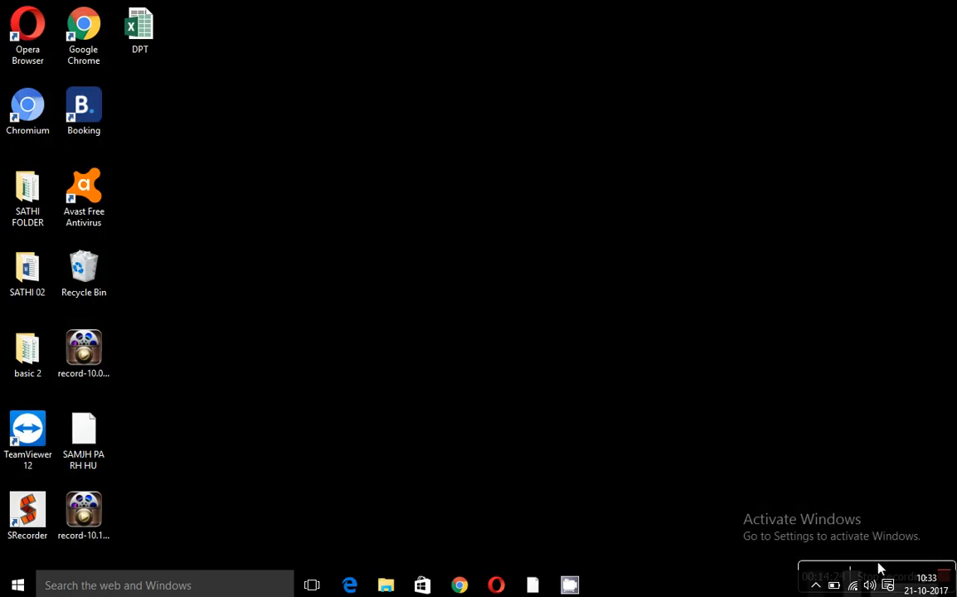